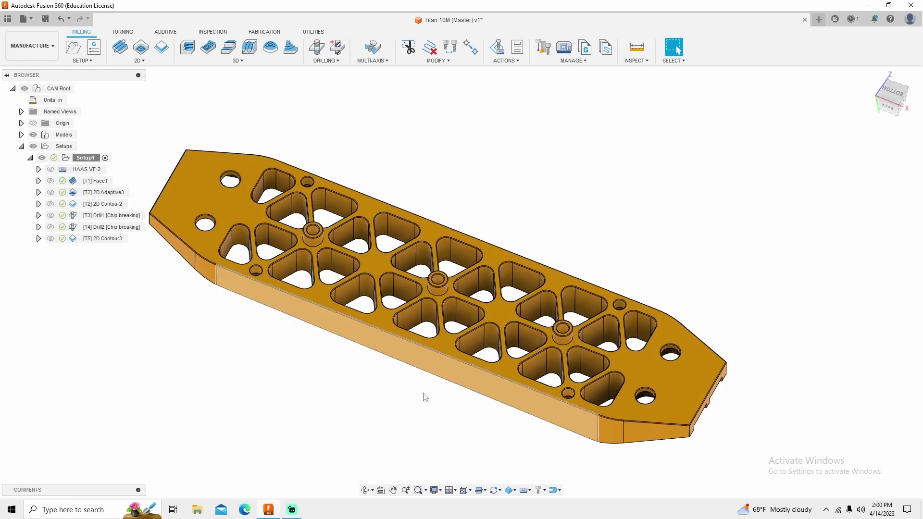
# Review the toolpaths of the first setup's 2D Adaptive, contour and drilling operations on the part.
pyautogui.click(97, 181)
pyautogui.click(99, 192)
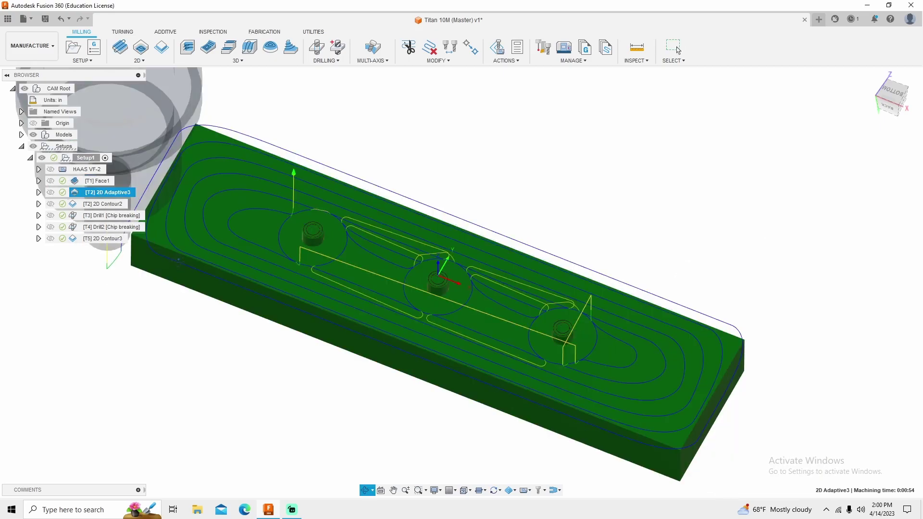
pyautogui.click(103, 204)
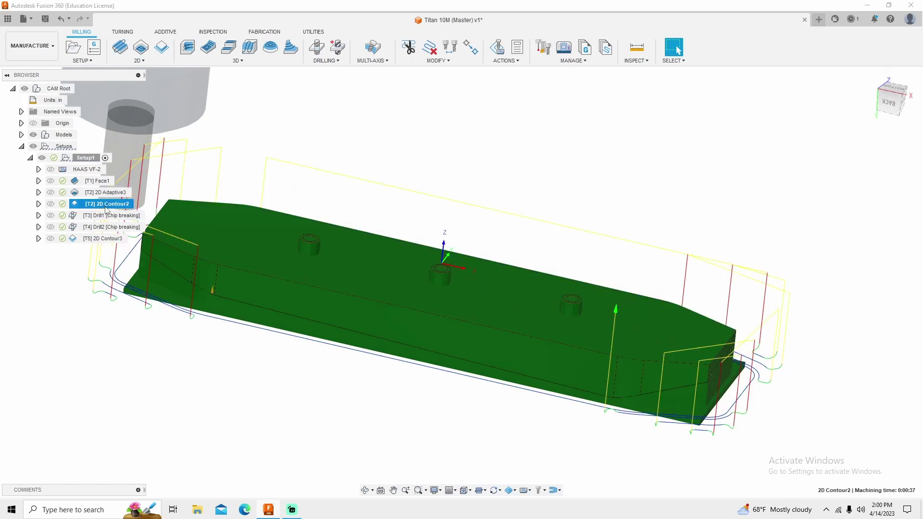
pyautogui.click(106, 215)
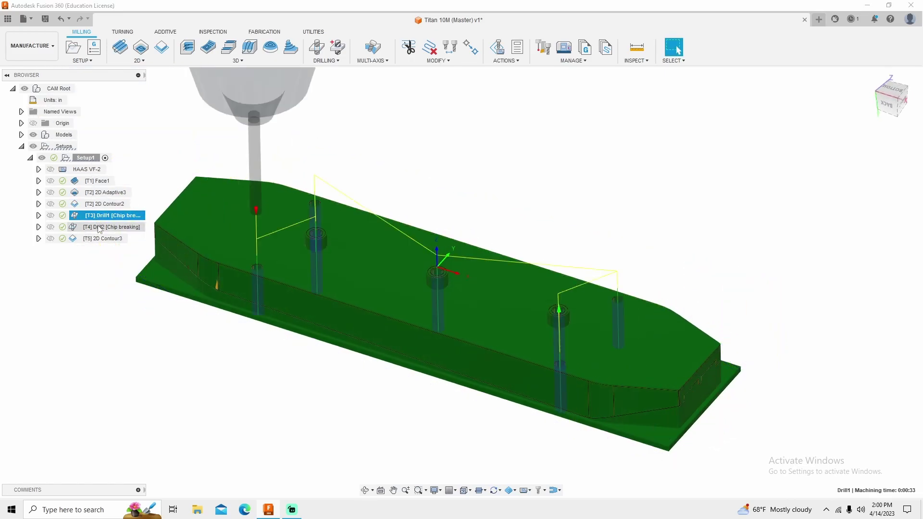
pyautogui.click(98, 228)
pyautogui.click(99, 239)
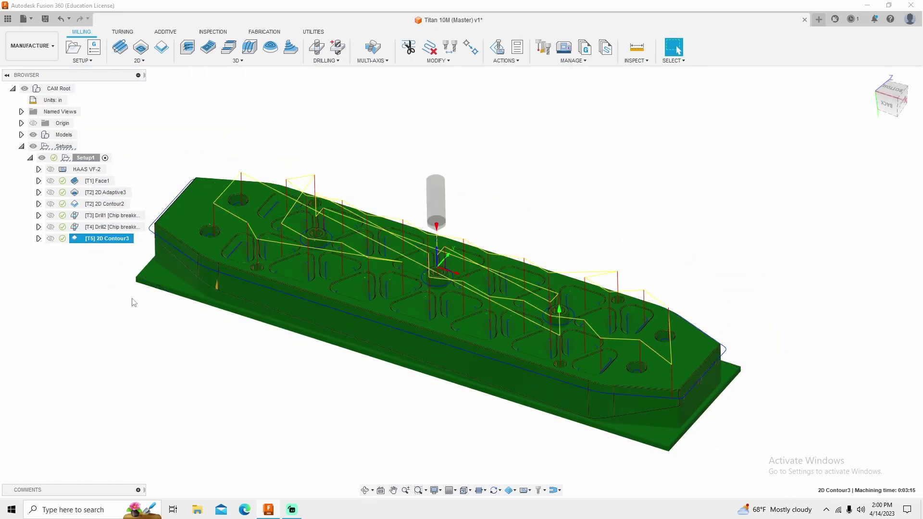
pyautogui.keyDown('shift'); pyautogui.moveTo(151, 299); pyautogui.dragTo(219, 159, button='middle'); pyautogui.keyUp('shift')
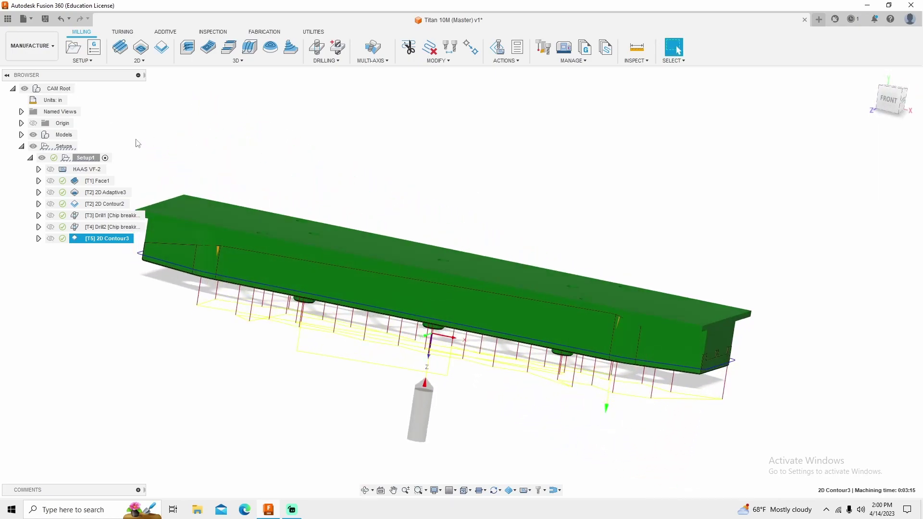
# Switch to the Design workspace and suppress the Thread1 feature on the through holes.
pyautogui.click(34, 49)
pyautogui.click(37, 70)
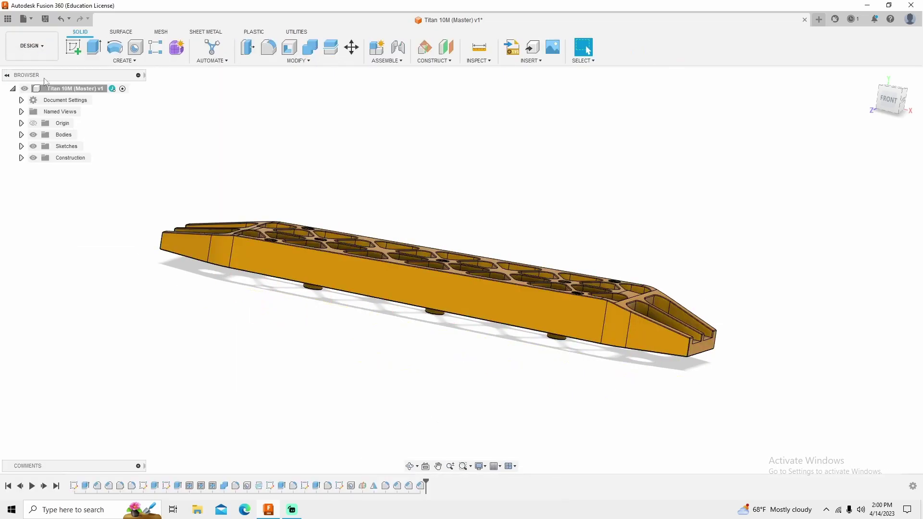
pyautogui.keyDown('shift'); pyautogui.moveTo(239, 167); pyautogui.dragTo(273, 221, button='middle'); pyautogui.keyUp('shift')
pyautogui.scroll(4, 452, 299)
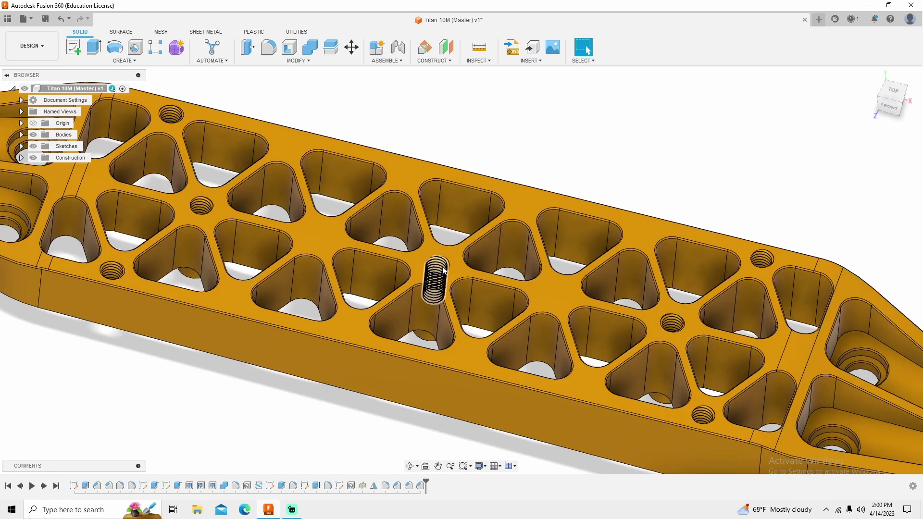
pyautogui.click(259, 486)
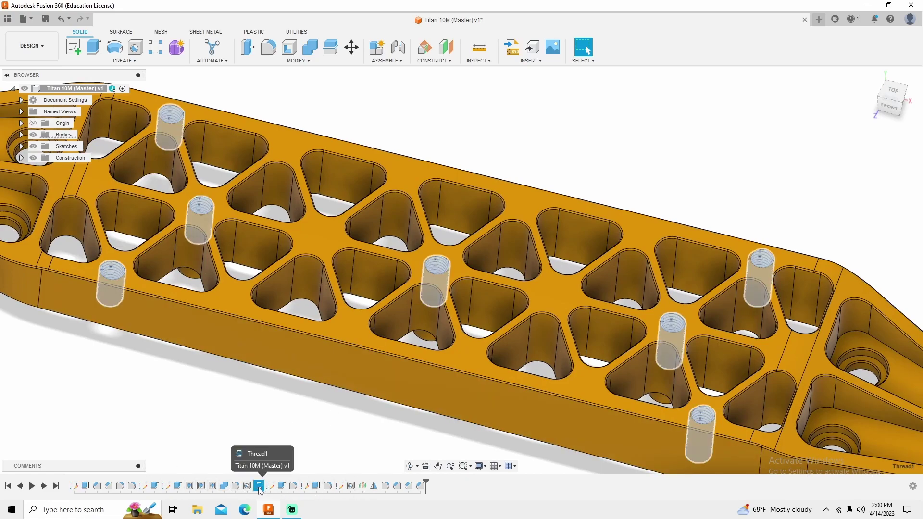
pyautogui.rightClick(259, 486)
pyautogui.click(281, 466)
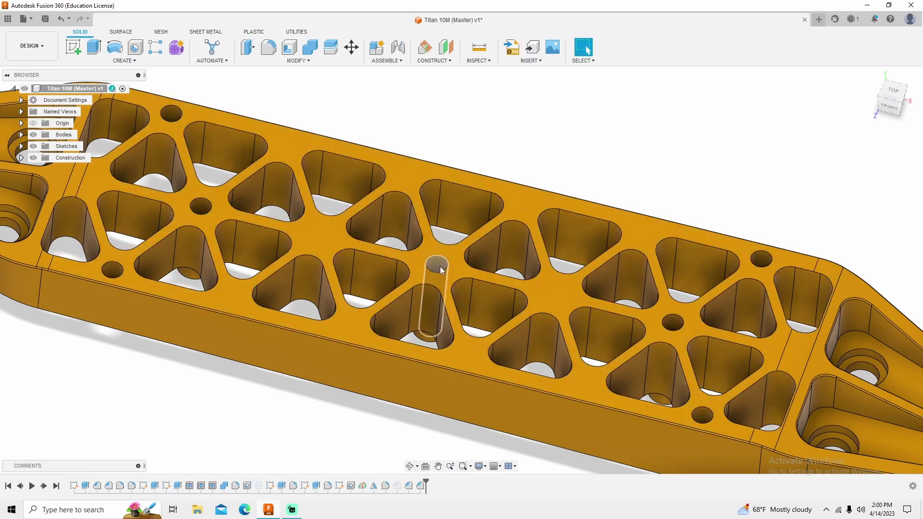
# Return to the Manufacture workspace and create a new milling setup for the pocketed side of the part.
pyautogui.scroll(-5, 434, 269)
pyautogui.keyDown('shift'); pyautogui.moveTo(434, 269); pyautogui.dragTo(416, 292, button='middle'); pyautogui.keyUp('shift')
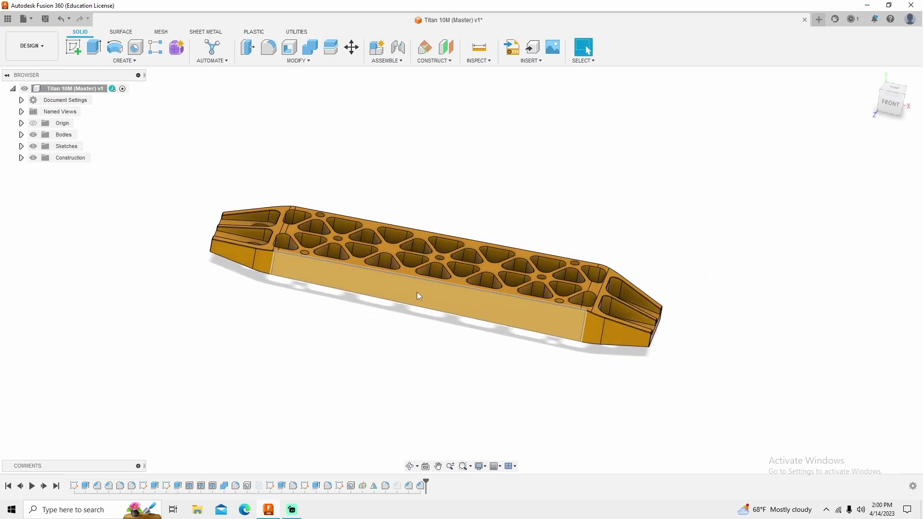
pyautogui.click(40, 50)
pyautogui.click(28, 154)
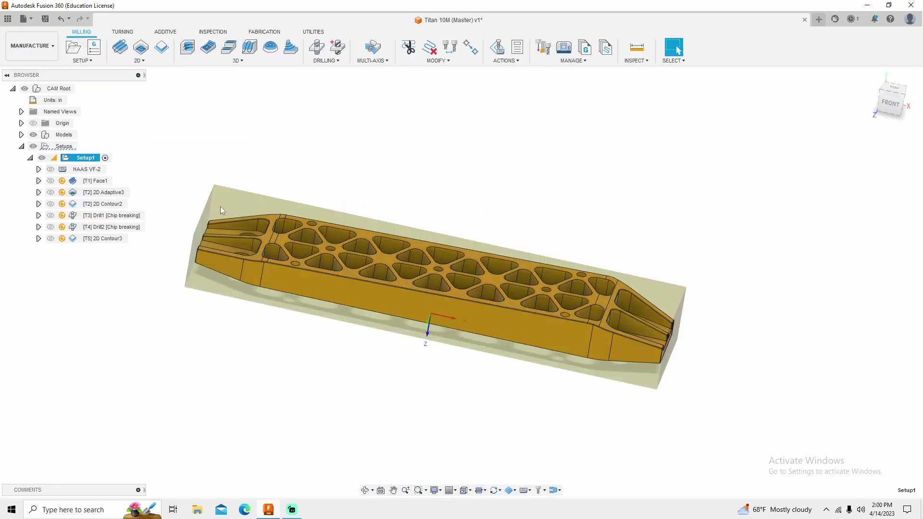
pyautogui.keyDown('shift'); pyautogui.moveTo(289, 273); pyautogui.dragTo(272, 289, button='middle'); pyautogui.keyUp('shift')
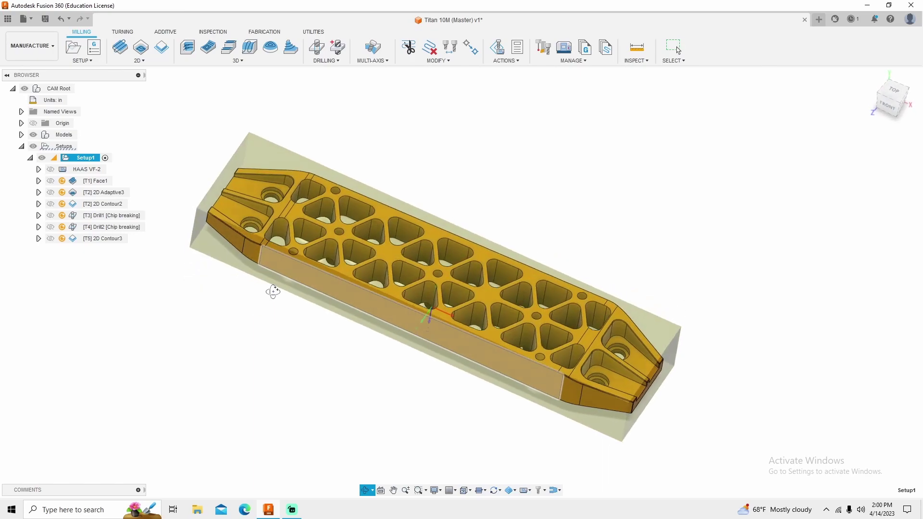
pyautogui.click(75, 47)
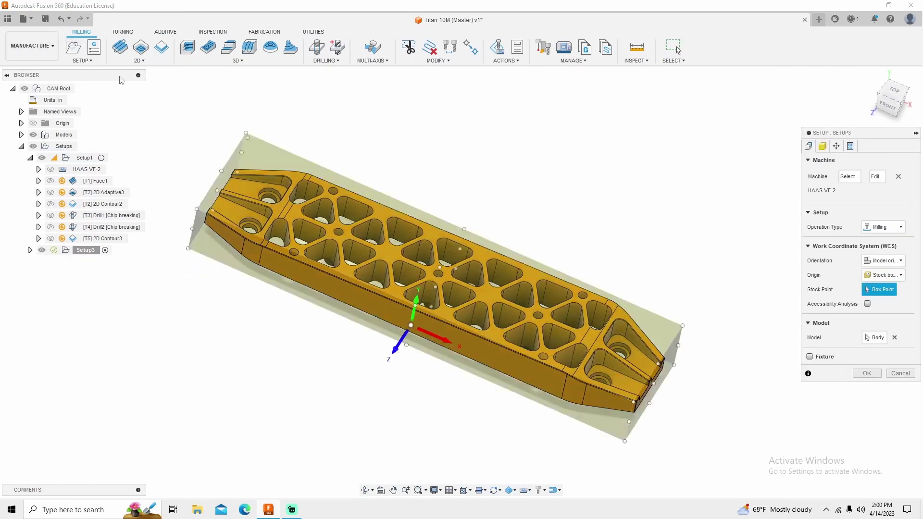
# Orient the work coordinate system by a Z axis picked from a flat face, flipped to point out of the pocketed side.
pyautogui.click(884, 260)
pyautogui.click(874, 283)
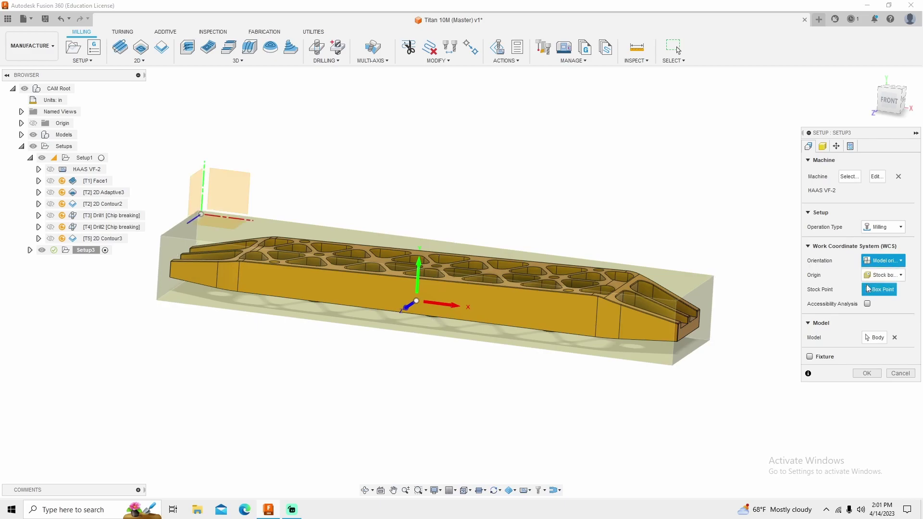
pyautogui.keyDown('shift'); pyautogui.moveTo(485, 288); pyautogui.dragTo(480, 232, button='middle'); pyautogui.keyUp('shift')
pyautogui.click(518, 249)
pyautogui.keyDown('shift'); pyautogui.moveTo(407, 273); pyautogui.dragTo(356, 268, button='middle'); pyautogui.keyUp('shift')
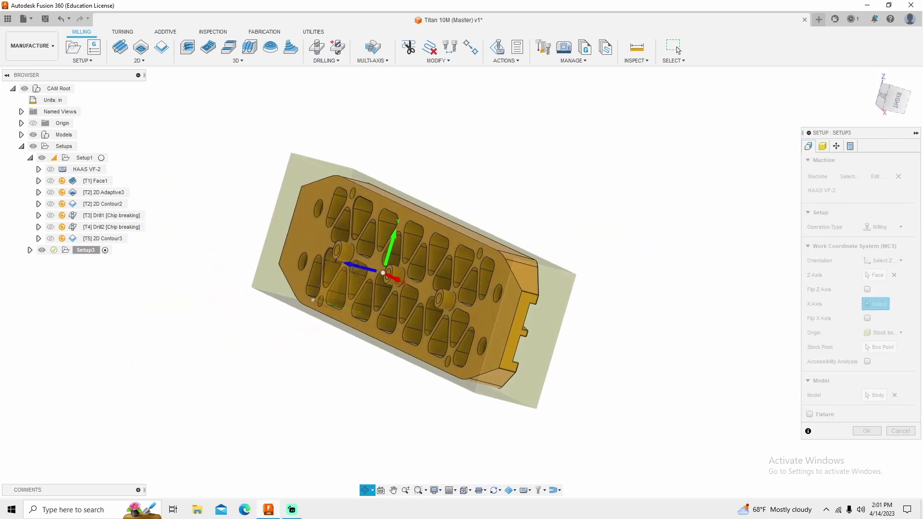
pyautogui.click(351, 267)
pyautogui.keyDown('shift'); pyautogui.moveTo(414, 305); pyautogui.dragTo(376, 303, button='middle'); pyautogui.keyUp('shift')
# Set the work origin to the stock box point at the stock's top centre and check its alignment with the middle hole.
pyautogui.scroll(2, 376, 303)
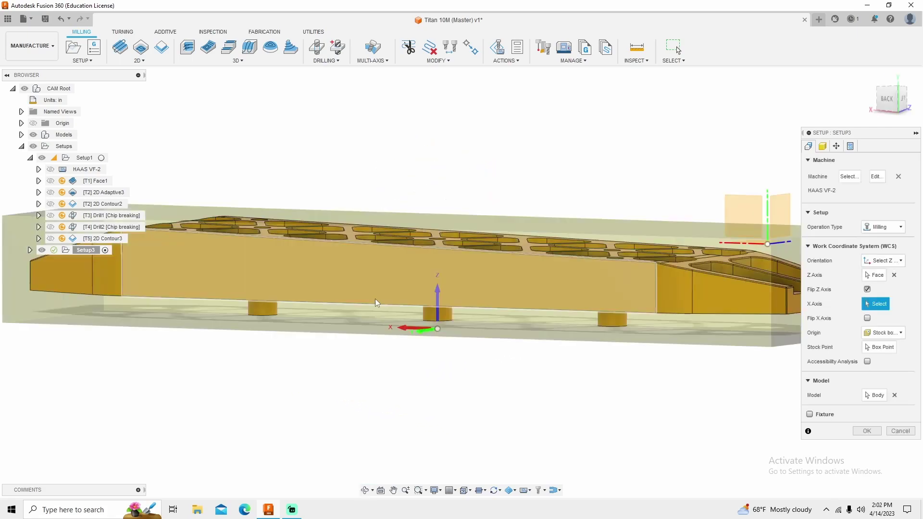
pyautogui.click(887, 334)
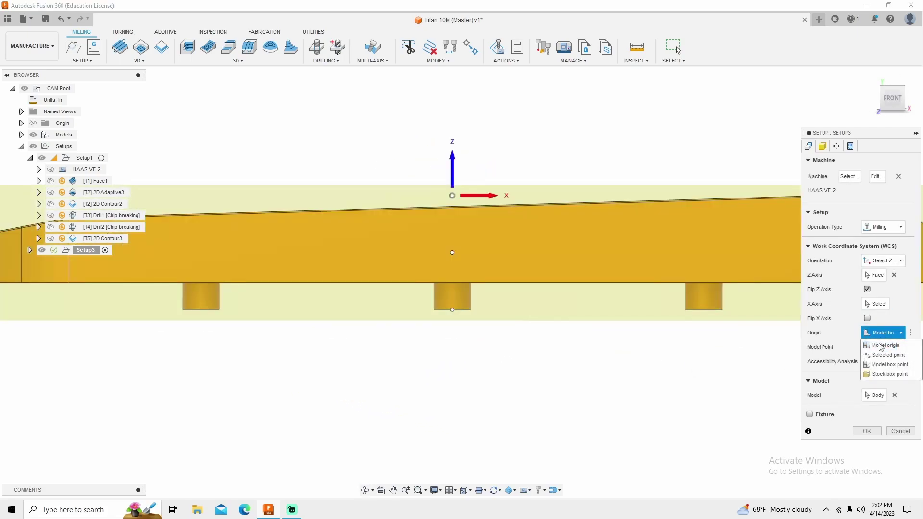
pyautogui.click(886, 374)
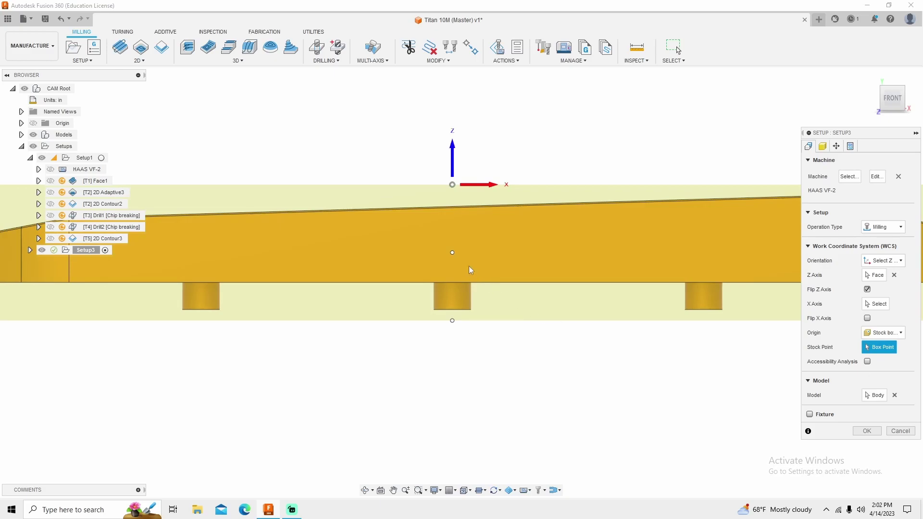
pyautogui.scroll(15, 551, 404)
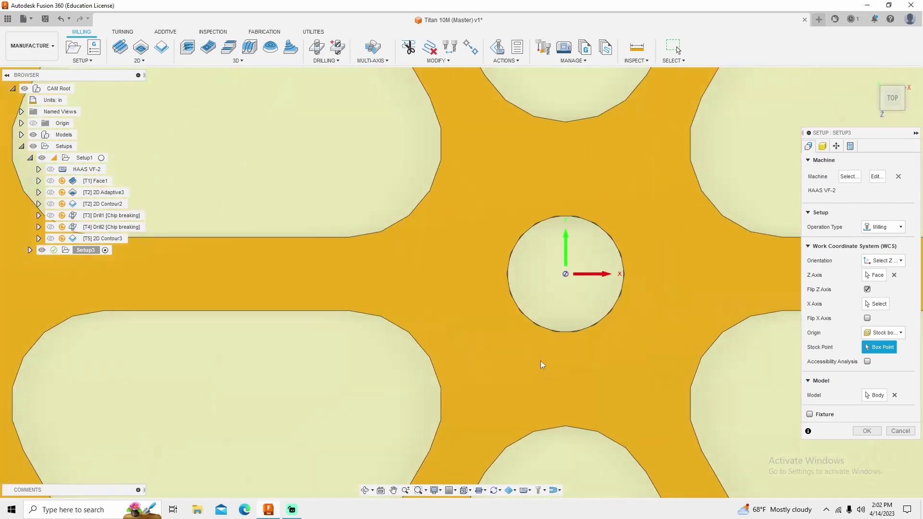
pyautogui.scroll(-5, 574, 231)
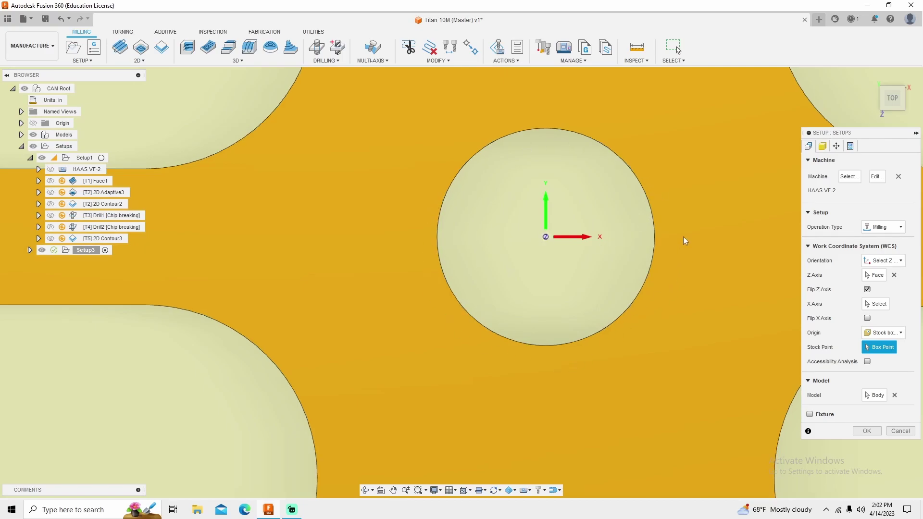
pyautogui.scroll(-10, 368, 211)
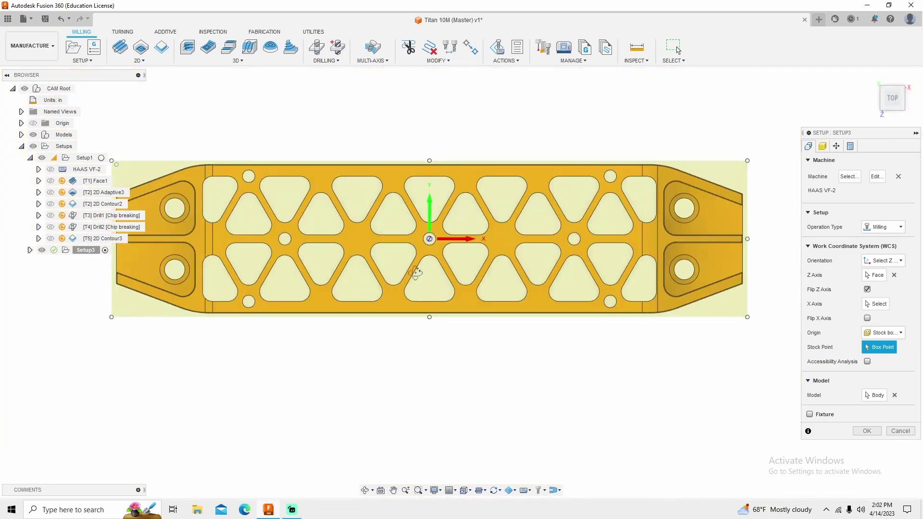
pyautogui.keyDown('shift'); pyautogui.moveTo(412, 269); pyautogui.dragTo(435, 204, button='middle'); pyautogui.keyUp('shift')
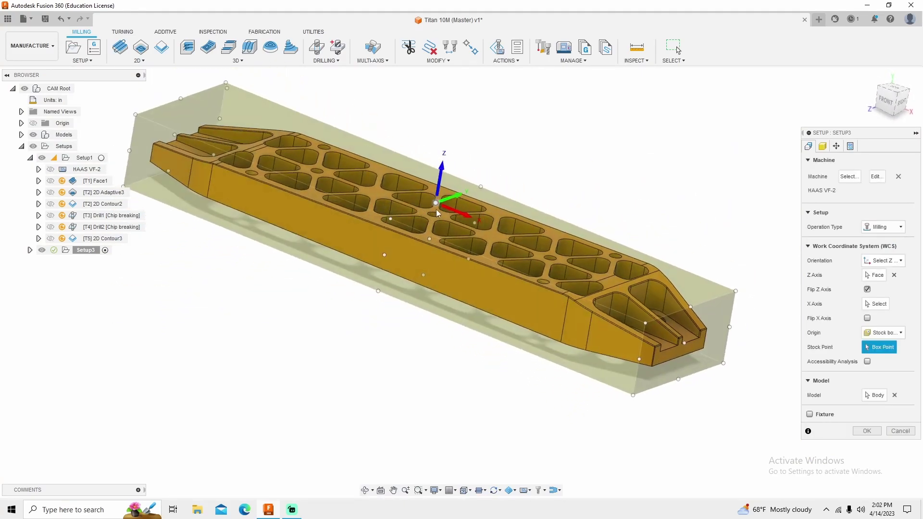
pyautogui.scroll(-2, 538, 231)
pyautogui.keyDown('shift'); pyautogui.moveTo(542, 233); pyautogui.dragTo(657, 254, button='middle'); pyautogui.keyUp('shift')
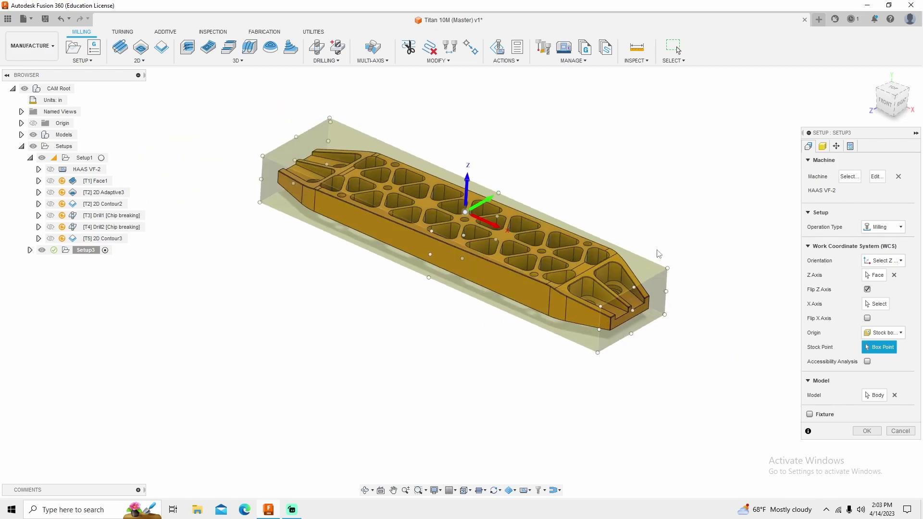
# Set the program number to 80102, fill in the program comment and WCS offset, and accept the setup.
pyautogui.click(850, 147)
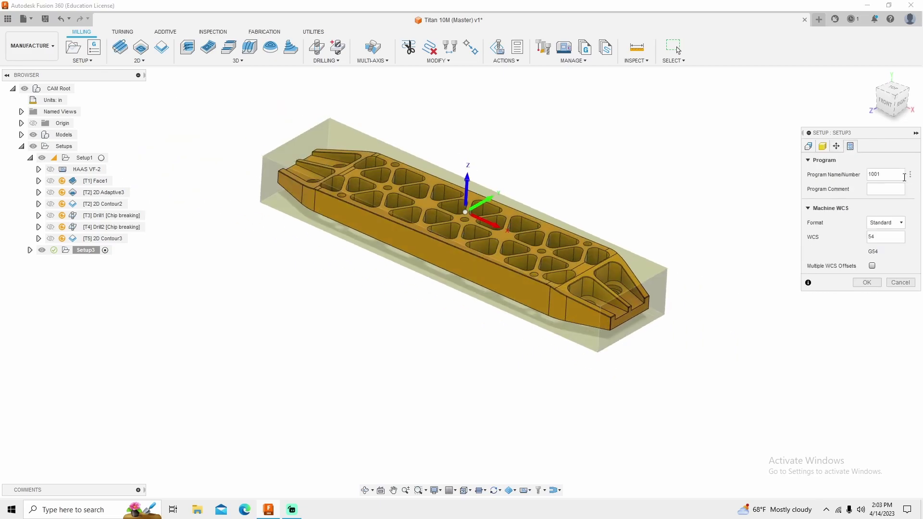
pyautogui.moveTo(904, 177); pyautogui.dragTo(845, 178)
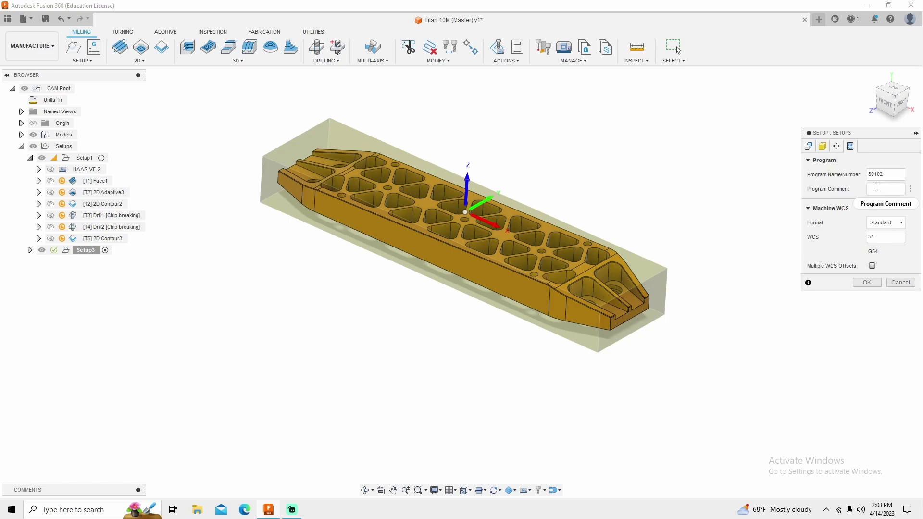
pyautogui.click(875, 192)
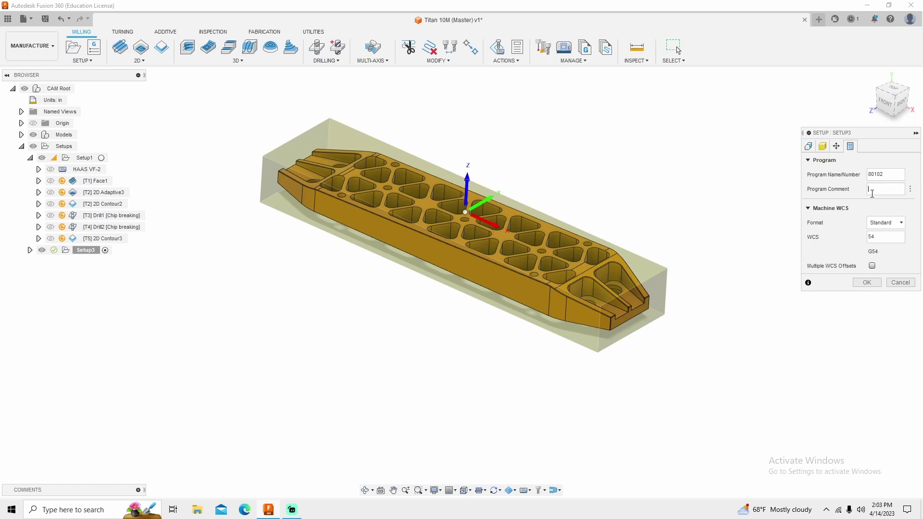
pyautogui.write('tan 10M S2')
pyautogui.click(873, 239)
pyautogui.click(867, 283)
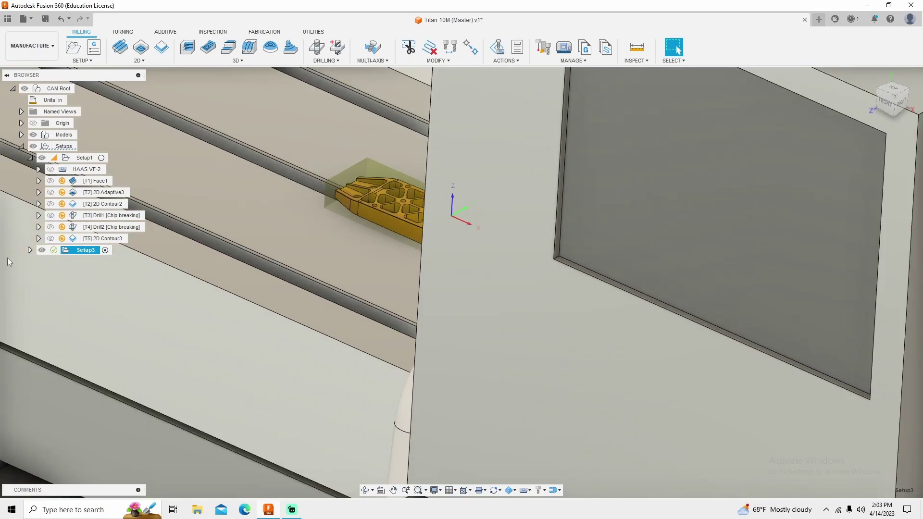
# Hide the HAAS VF-2 machine model in the new setup.
pyautogui.click(29, 250)
pyautogui.click(51, 261)
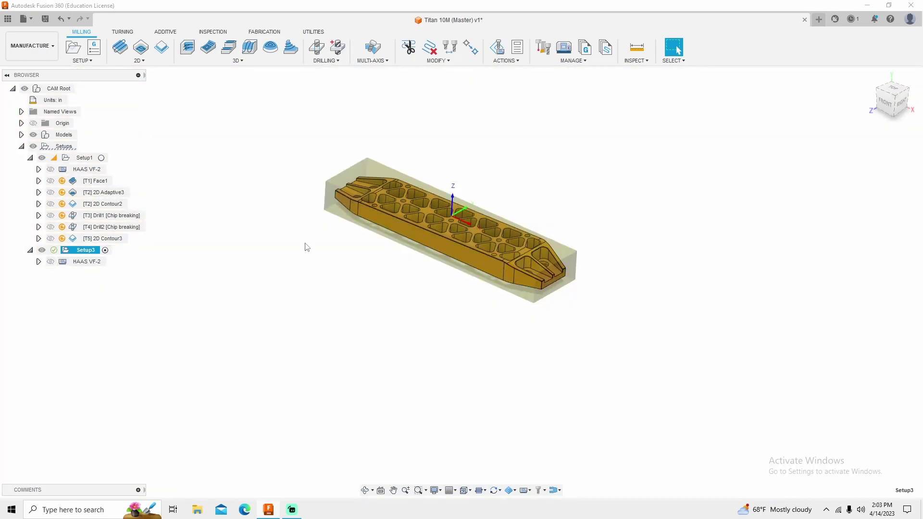
pyautogui.scroll(5, 382, 154)
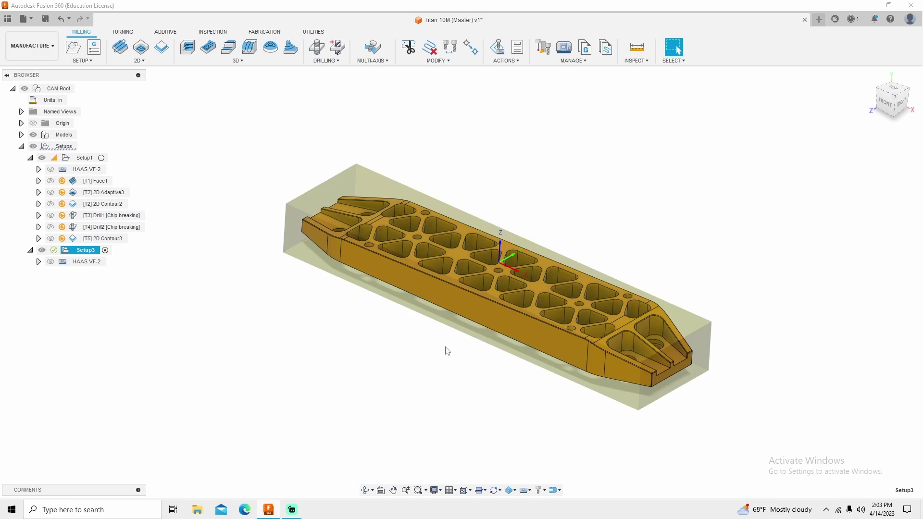
pyautogui.keyDown('shift'); pyautogui.moveTo(460, 325); pyautogui.dragTo(478, 346, button='middle'); pyautogui.keyUp('shift')
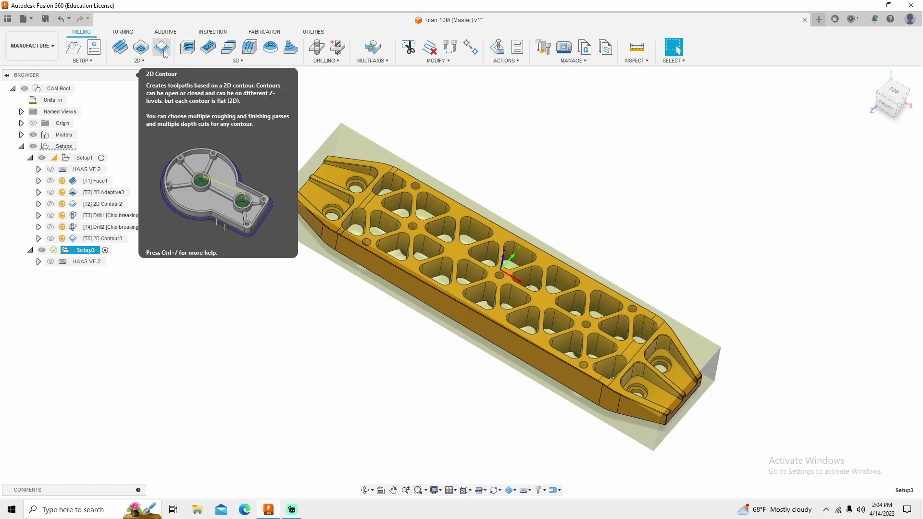
# Start a 2D Adaptive operation using the 1/4" Flat Endmill from Milling Tools (Inch) with the Aluminum - Roughing preset.
pyautogui.click(144, 51)
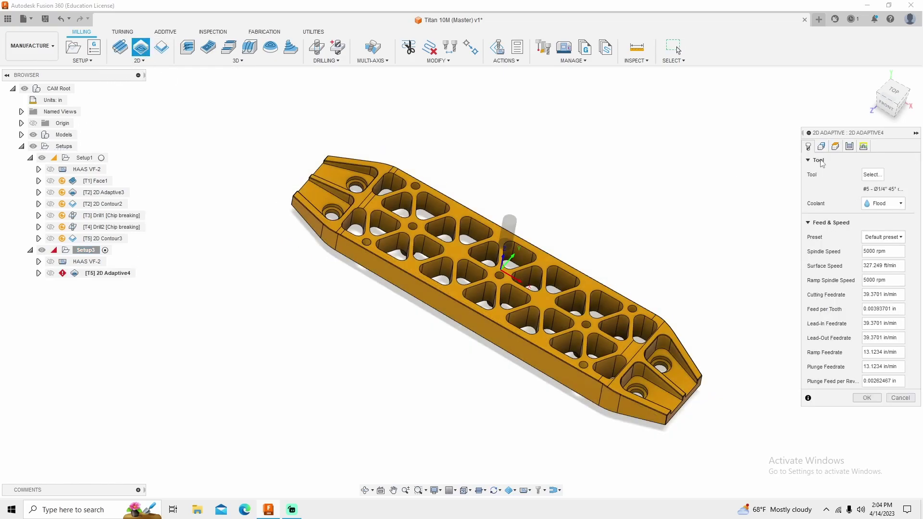
pyautogui.click(871, 174)
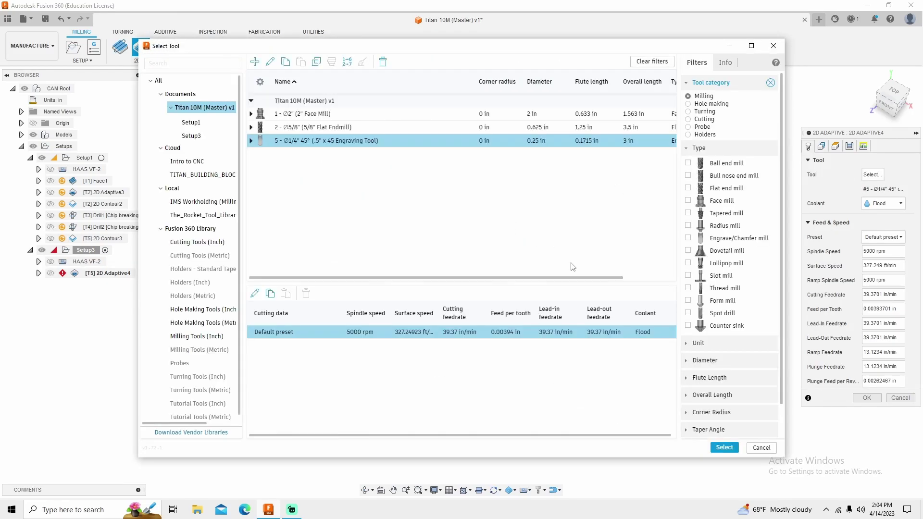
pyautogui.click(688, 188)
pyautogui.click(196, 336)
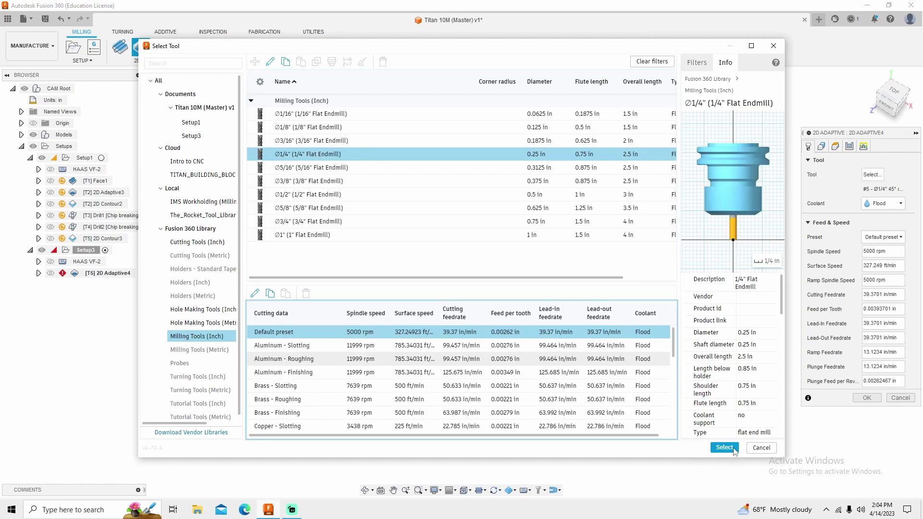
pyautogui.click(723, 449)
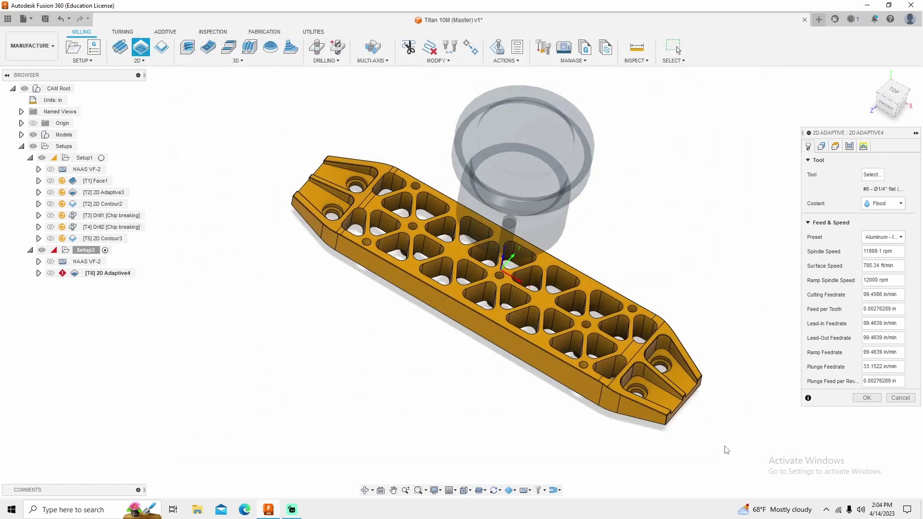
pyautogui.scroll(5, 326, 198)
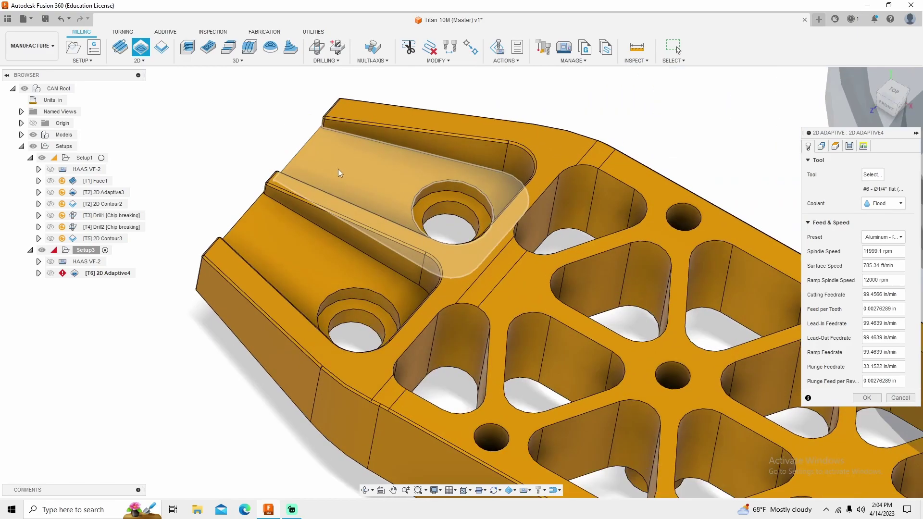
# Select the floor contours of the four tapered pockets at both ends as 2D Adaptive pocket geometry and generate the toolpath.
pyautogui.click(412, 159)
pyautogui.click(302, 219)
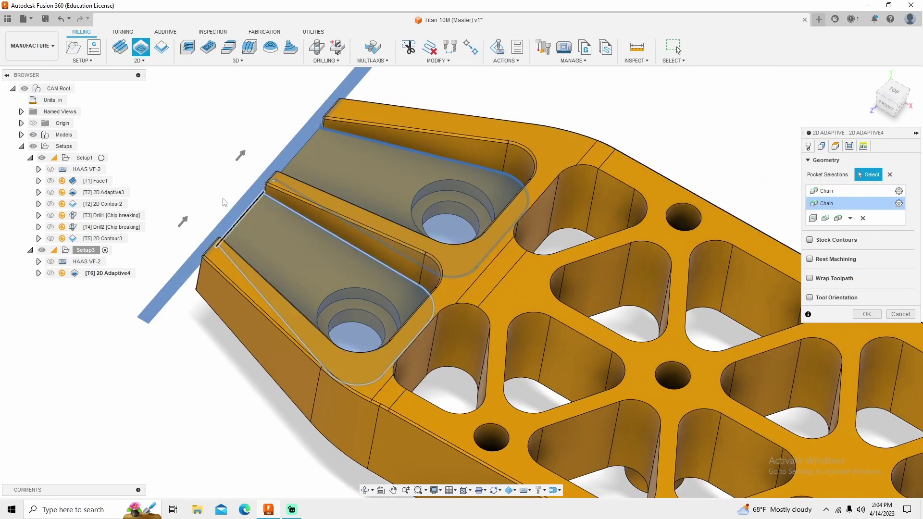
pyautogui.scroll(-5, 222, 202)
pyautogui.click(618, 416)
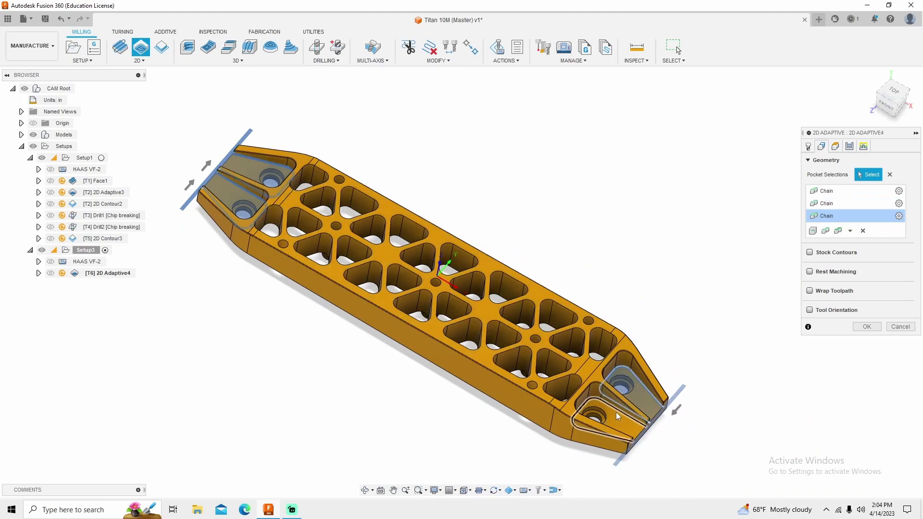
pyautogui.click(617, 416)
pyautogui.scroll(5, 219, 190)
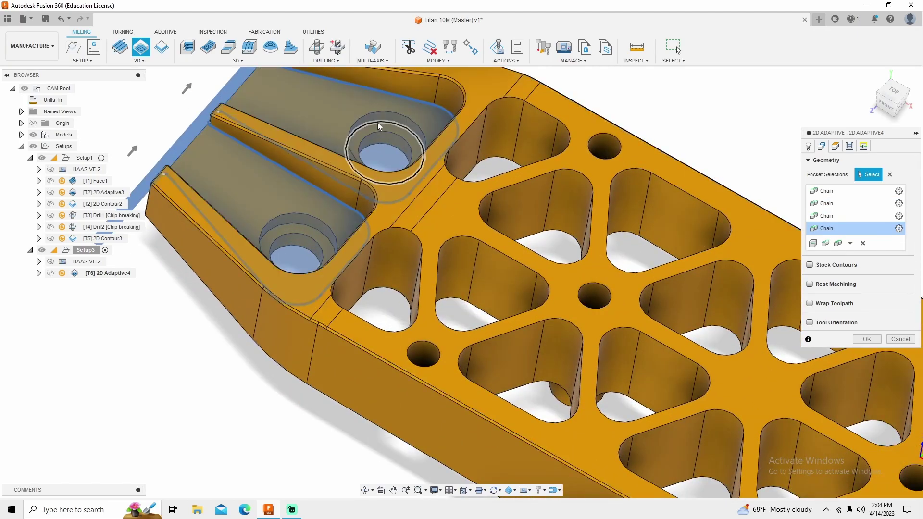
pyautogui.click(866, 339)
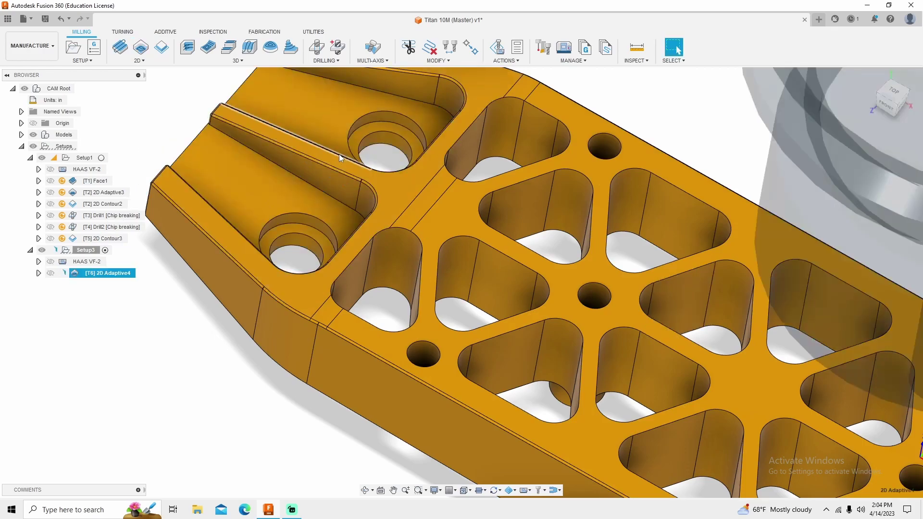
# Edit the 2D Adaptive to leave 0.01 in radial and axial stock, enable smoothing and feed optimization, and regenerate it.
pyautogui.scroll(-8, 232, 172)
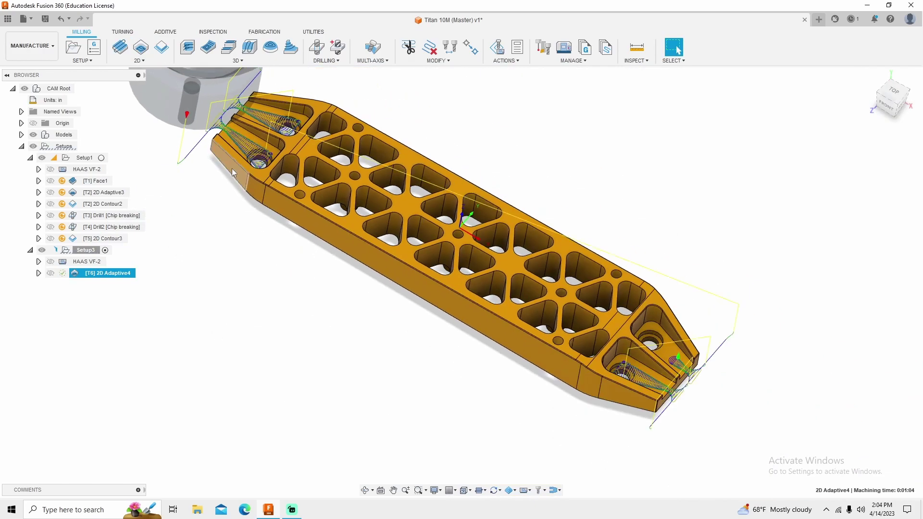
pyautogui.scroll(3, 667, 391)
pyautogui.scroll(-3, 805, 392)
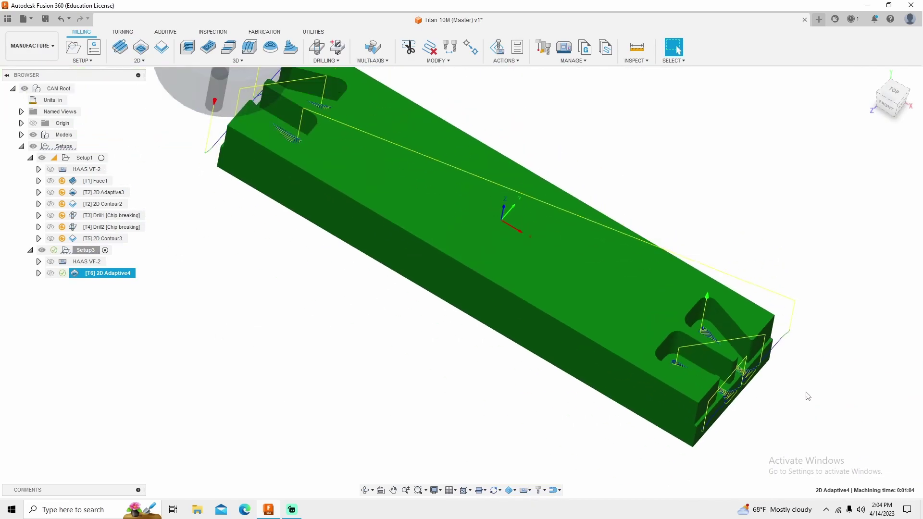
pyautogui.scroll(-2, 277, 274)
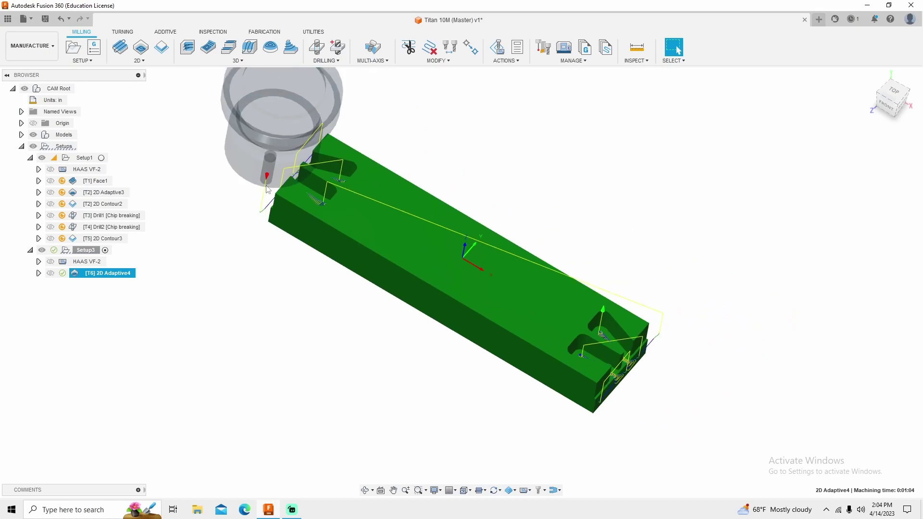
pyautogui.scroll(5, 268, 189)
pyautogui.rightClick(115, 271)
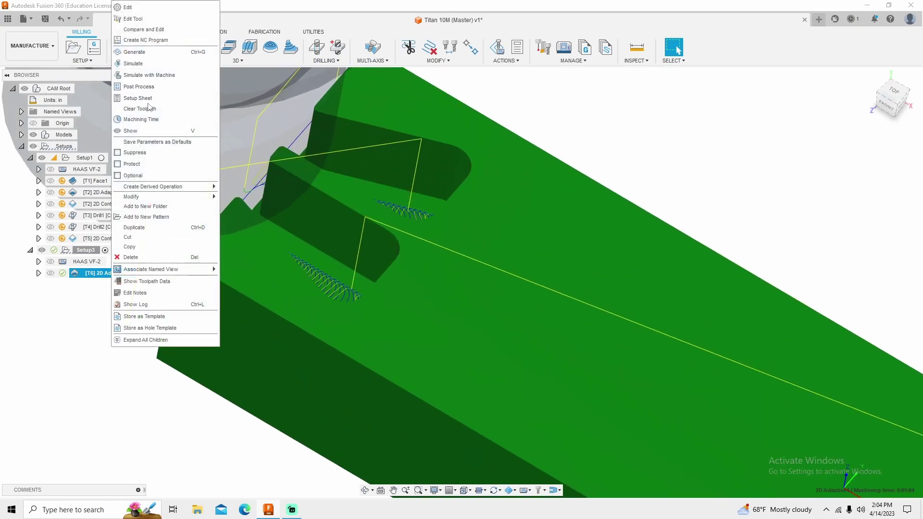
pyautogui.click(134, 6)
pyautogui.click(849, 146)
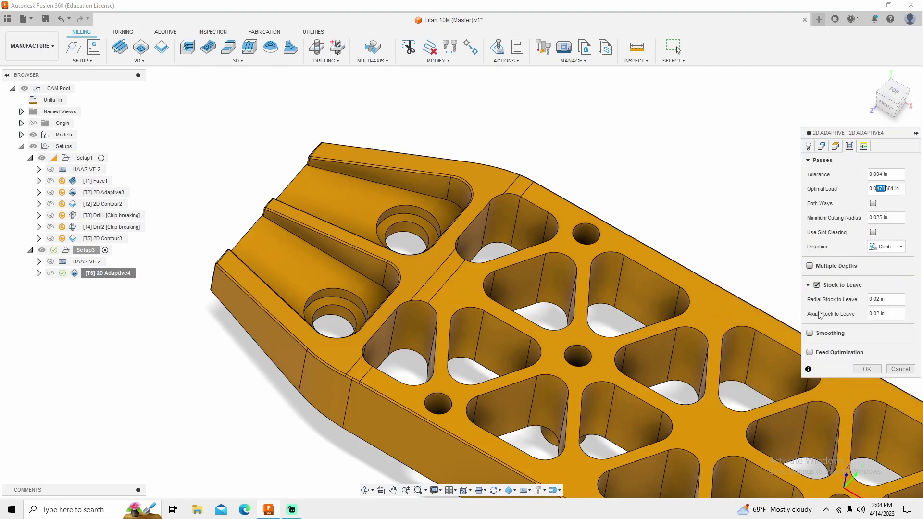
pyautogui.click(878, 300)
pyautogui.click(810, 333)
pyautogui.click(810, 366)
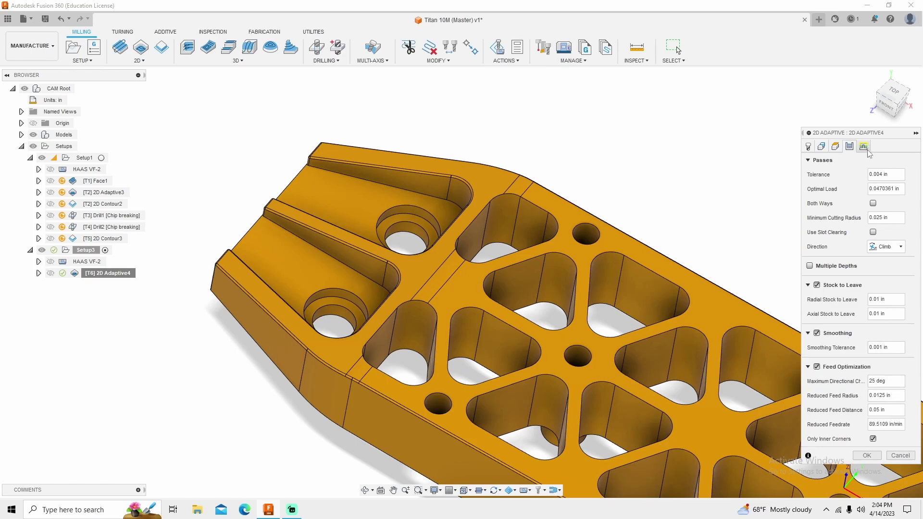
pyautogui.click(866, 455)
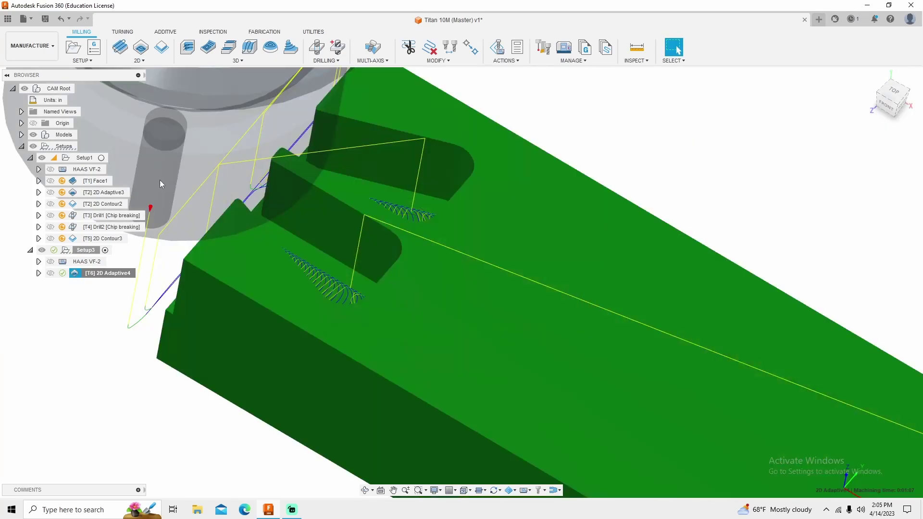
# Start a 2D Contour with the 1/4" flat endmill and select the counterbore and through-hole edges of both holes at one end.
pyautogui.scroll(-2, 198, 181)
pyautogui.moveTo(239, 180)
pyautogui.keyDown('shift'); pyautogui.mouseDown(button='middle')
pyautogui.moveTo(238, 191)
pyautogui.moveTo(226, 190)
pyautogui.mouseUp(button='middle'); pyautogui.keyUp('shift')
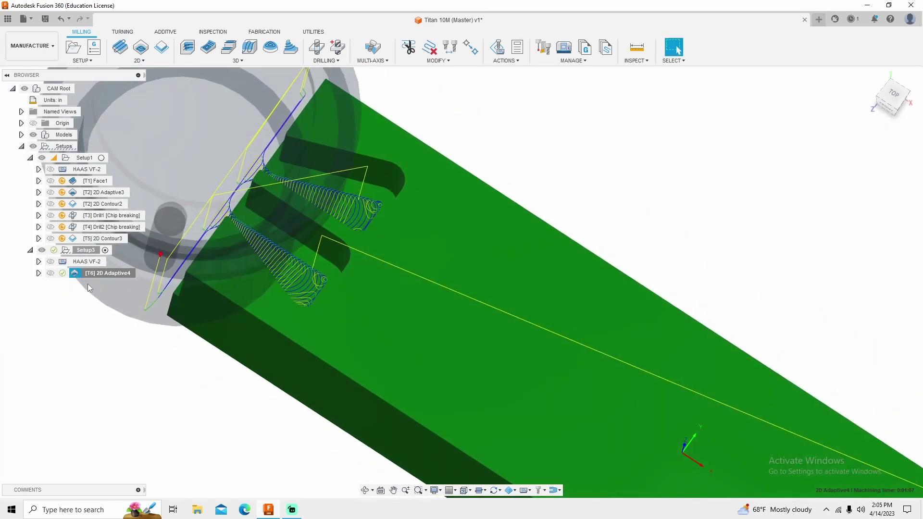
pyautogui.click(96, 276)
pyautogui.click(162, 48)
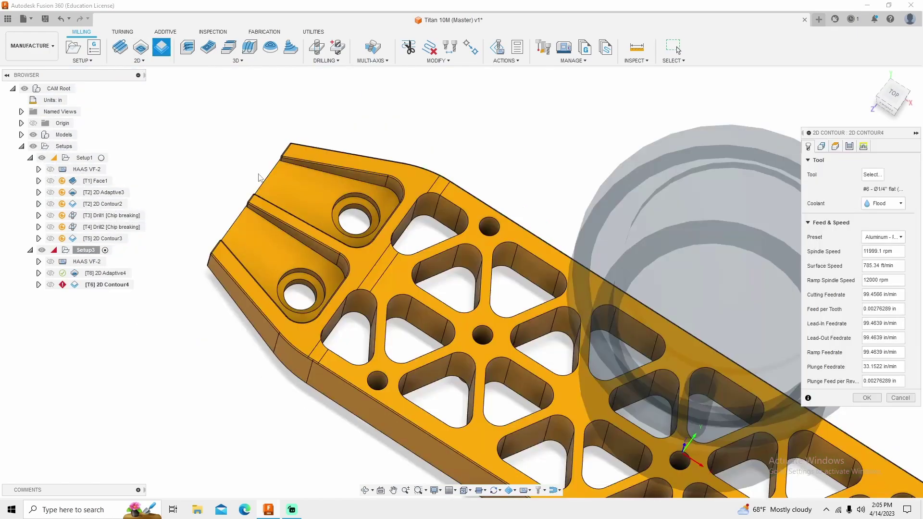
pyautogui.click(351, 202)
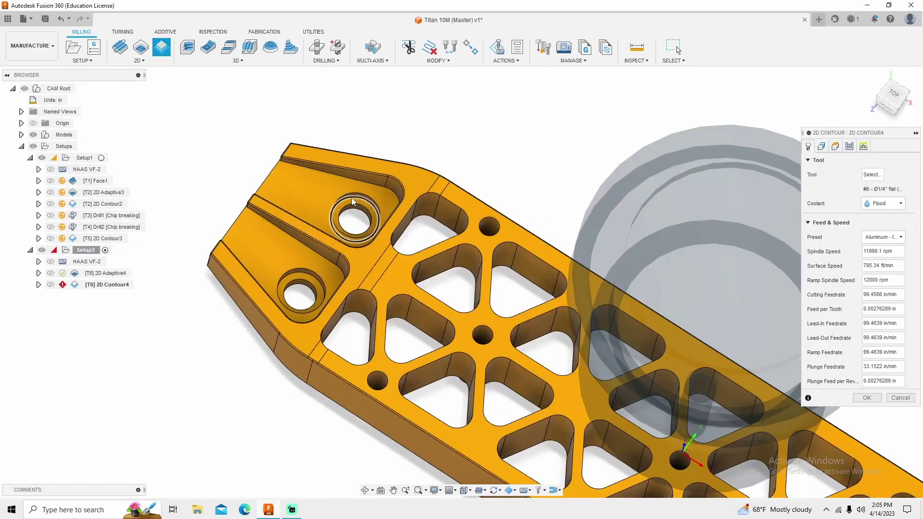
pyautogui.click(365, 216)
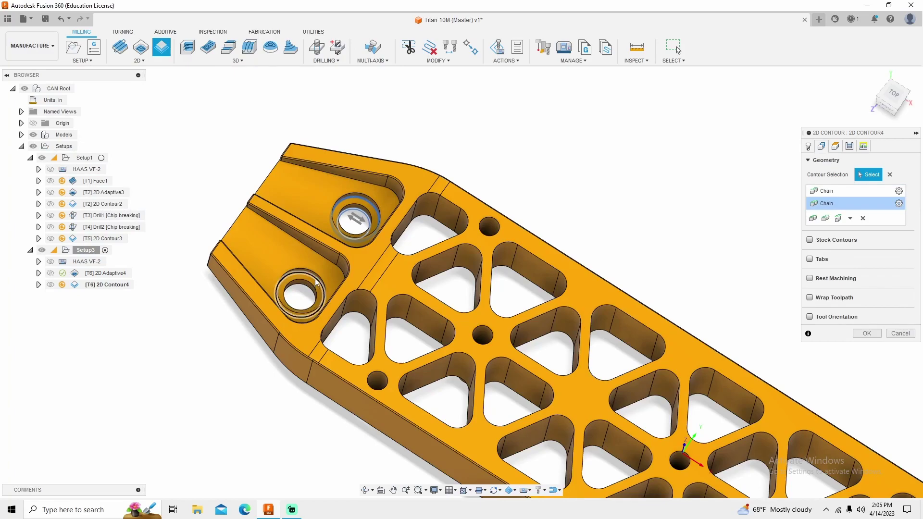
pyautogui.click(316, 282)
pyautogui.click(305, 290)
# Add the counterbore and through-hole edges of both holes at the opposite end and generate the 2D Contour.
pyautogui.scroll(-5, 247, 175)
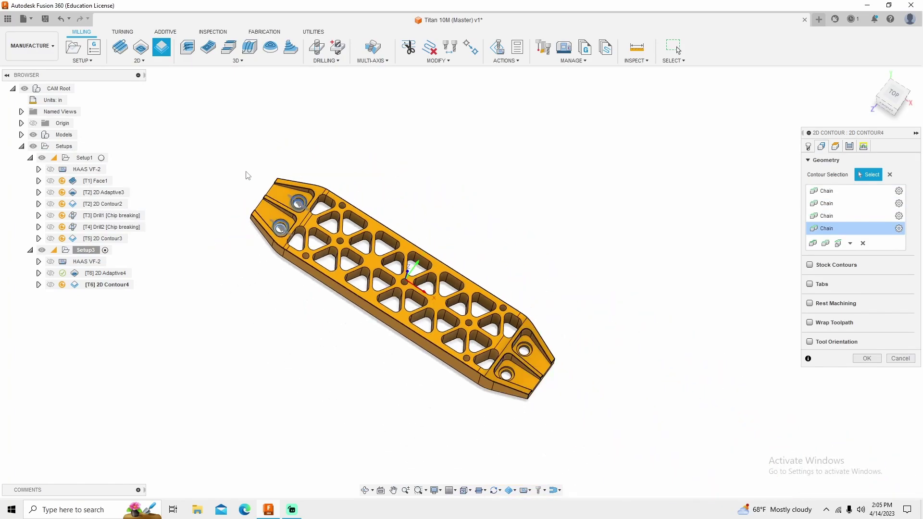
pyautogui.scroll(10, 541, 412)
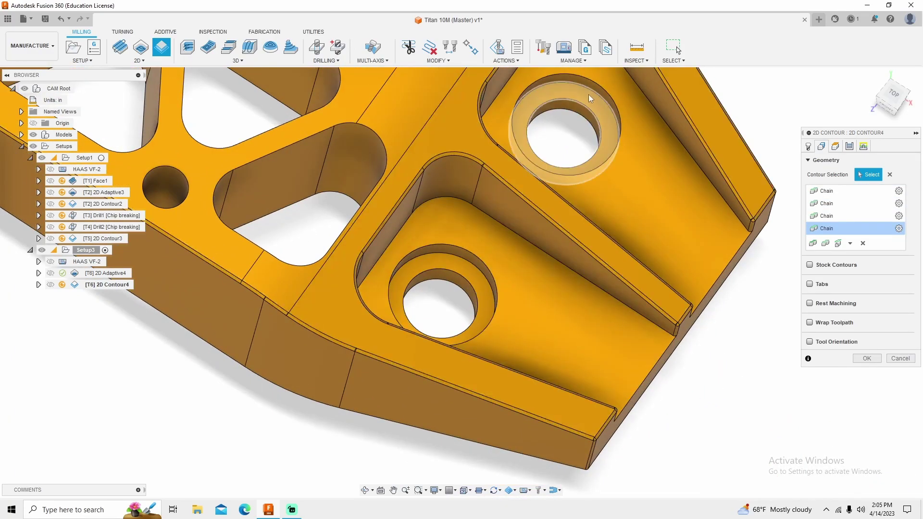
pyautogui.click(592, 91)
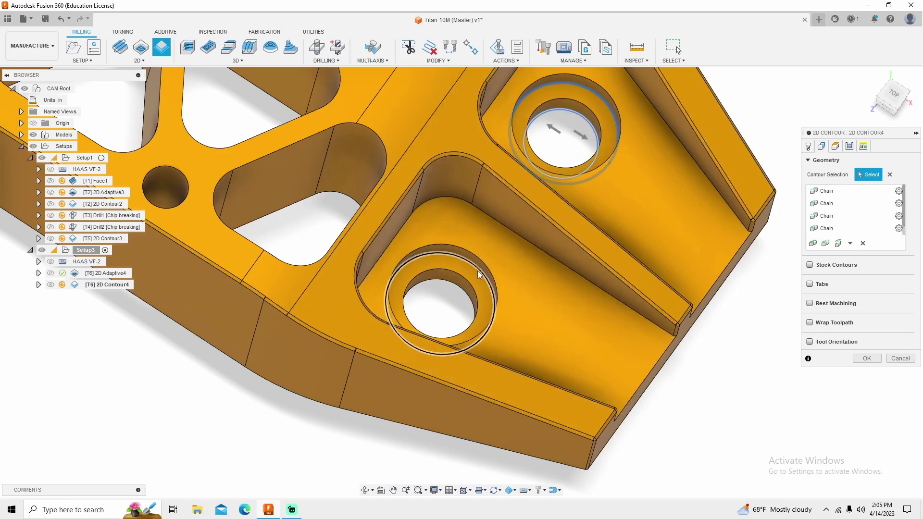
pyautogui.click(478, 274)
pyautogui.scroll(-5, 541, 321)
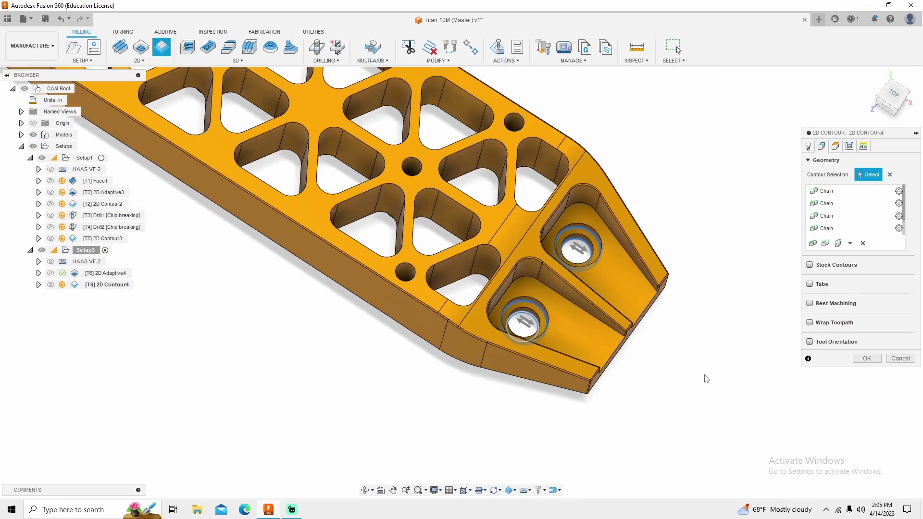
pyautogui.scroll(-5, 706, 379)
pyautogui.click(867, 358)
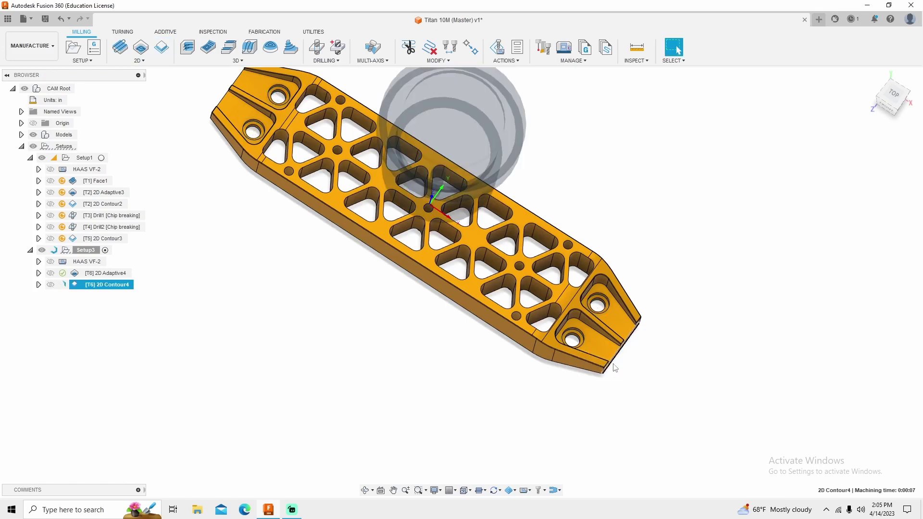
# Edit the 2D Contour of the counterbored holes to turn off lead-in and lead-out, and regenerate its toolpath.
pyautogui.keyDown('shift'); pyautogui.moveTo(613, 364); pyautogui.dragTo(586, 344, button='middle'); pyautogui.keyUp('shift')
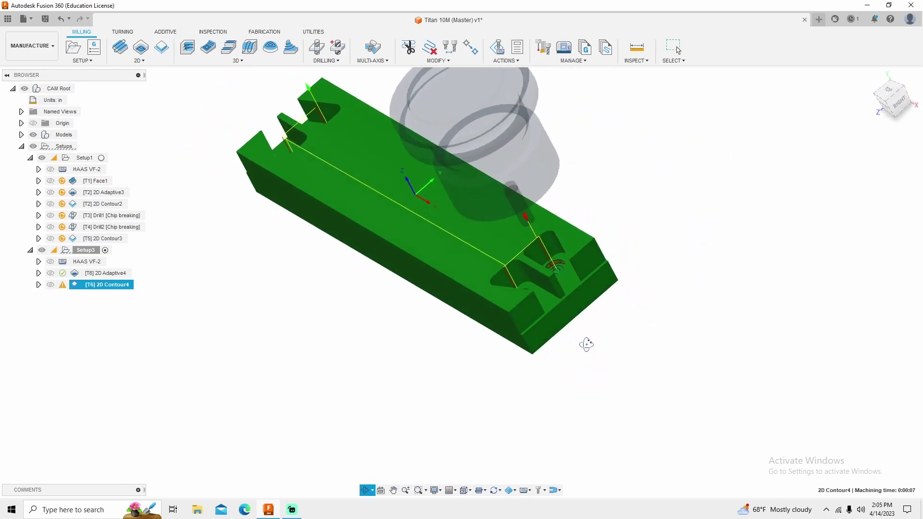
pyautogui.scroll(6, 546, 293)
pyautogui.keyDown('shift'); pyautogui.moveTo(546, 268); pyautogui.dragTo(570, 276, button='middle'); pyautogui.keyUp('shift')
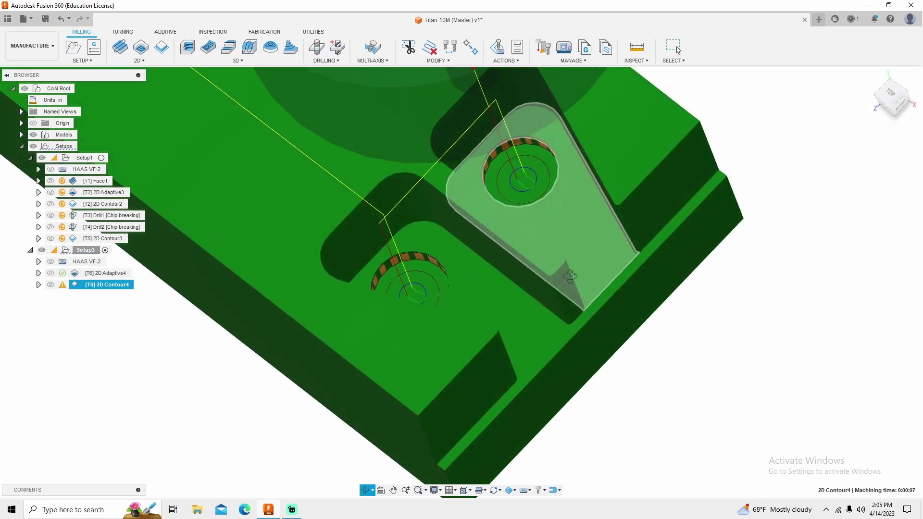
pyautogui.scroll(-3, 619, 262)
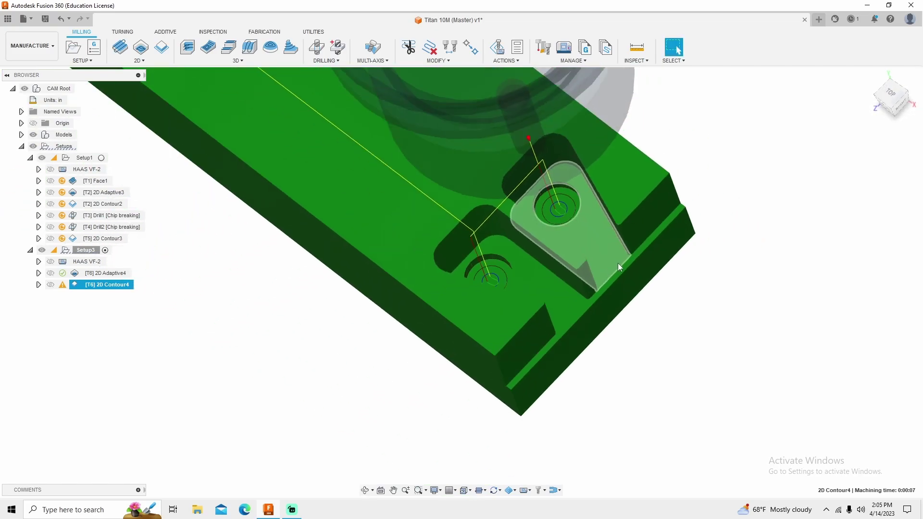
pyautogui.rightClick(115, 287)
pyautogui.click(144, 8)
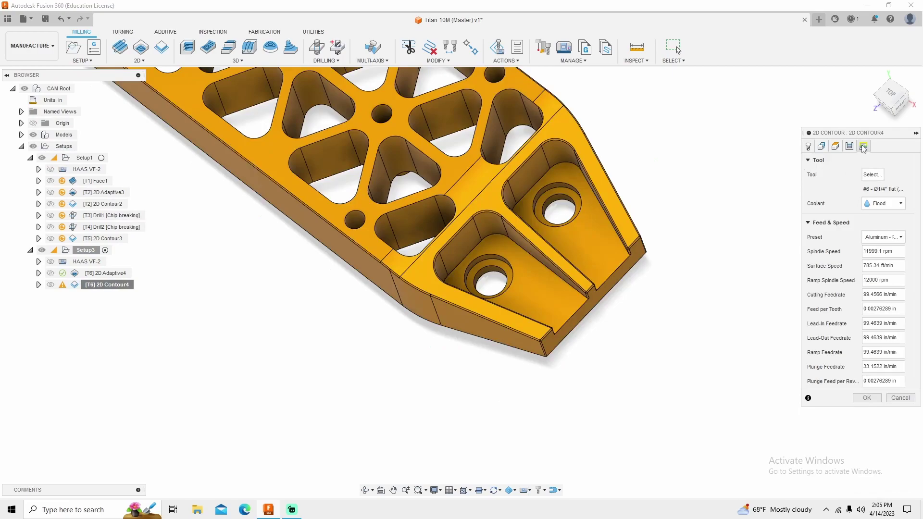
pyautogui.click(863, 147)
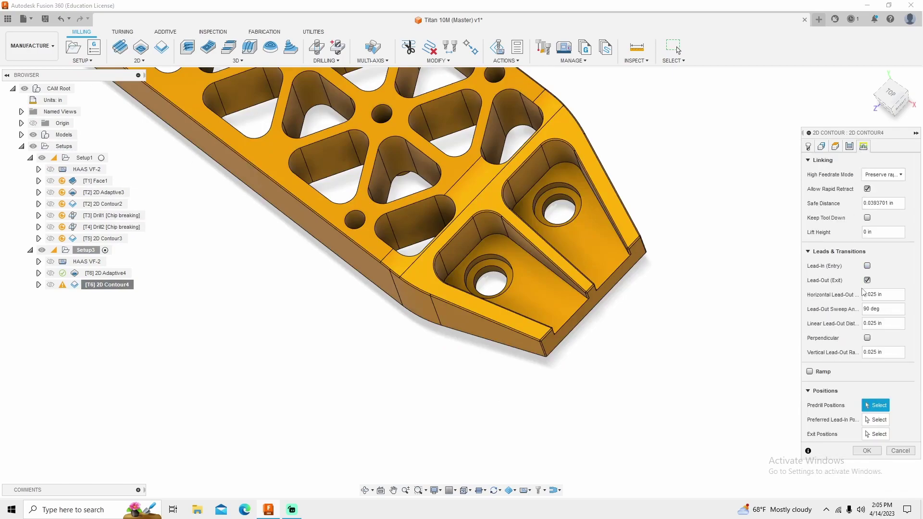
pyautogui.scroll(-3, 864, 292)
pyautogui.click(866, 378)
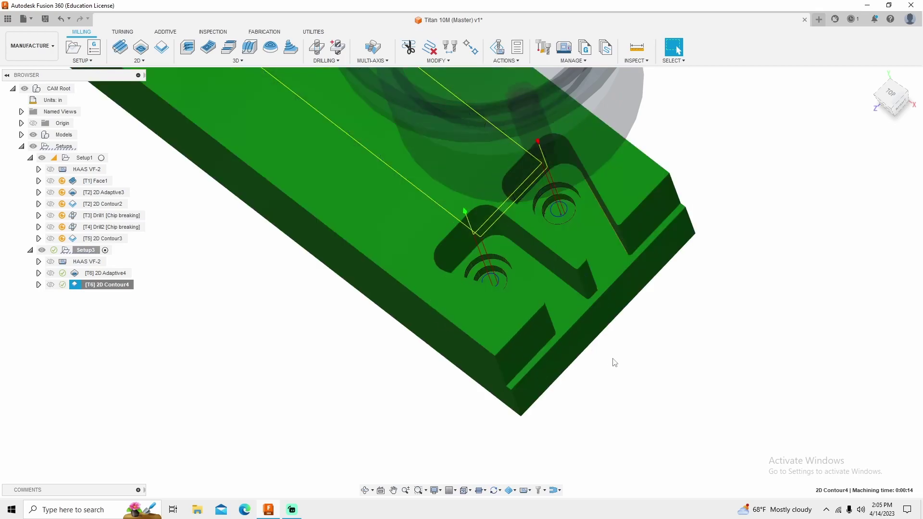
# Start a 3D Scallop operation in the second setup.
pyautogui.scroll(-3, 613, 361)
pyautogui.scroll(-2, 618, 381)
pyautogui.moveTo(495, 376)
pyautogui.keyDown('shift'); pyautogui.mouseDown(button='middle')
pyautogui.moveTo(528, 362)
pyautogui.moveTo(509, 382)
pyautogui.mouseUp(button='middle'); pyautogui.keyUp('shift')
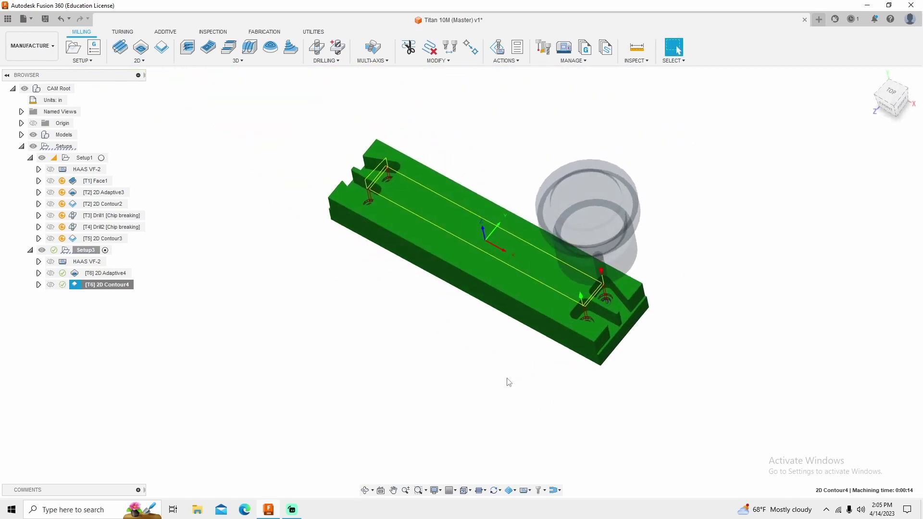
pyautogui.scroll(3, 458, 255)
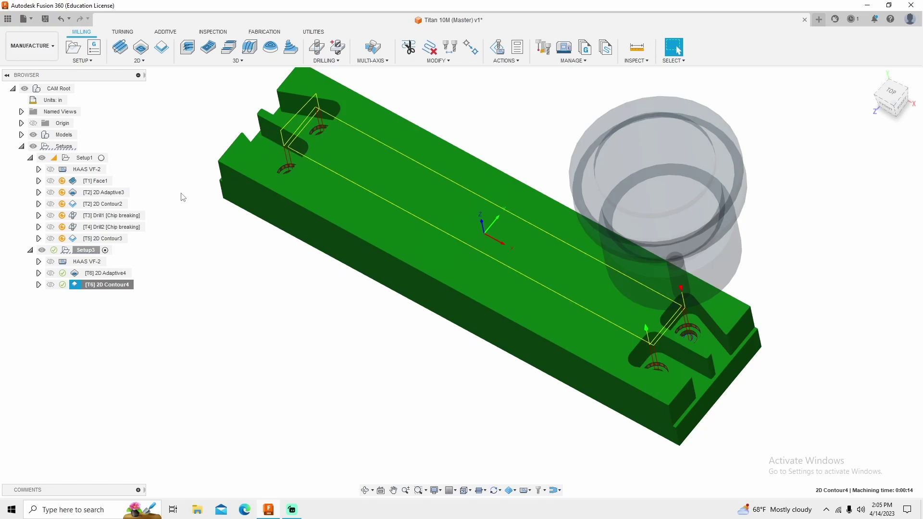
pyautogui.click(243, 61)
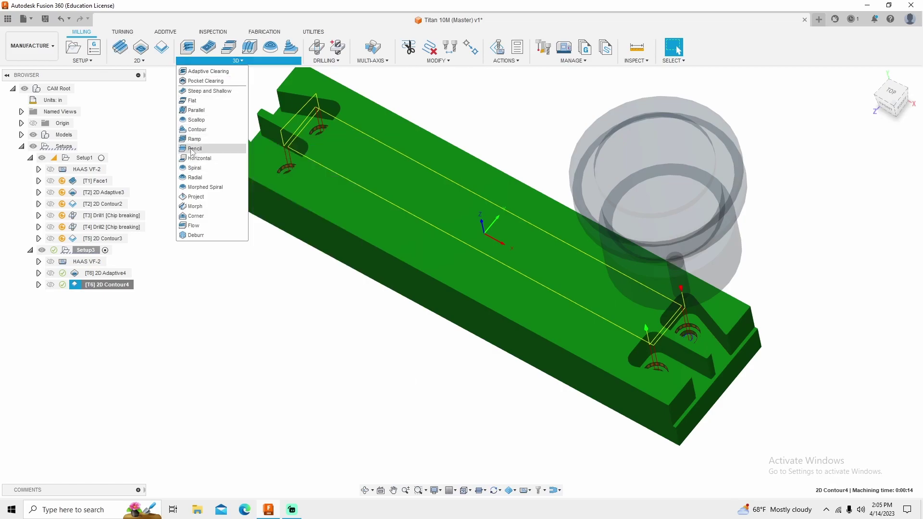
pyautogui.click(210, 123)
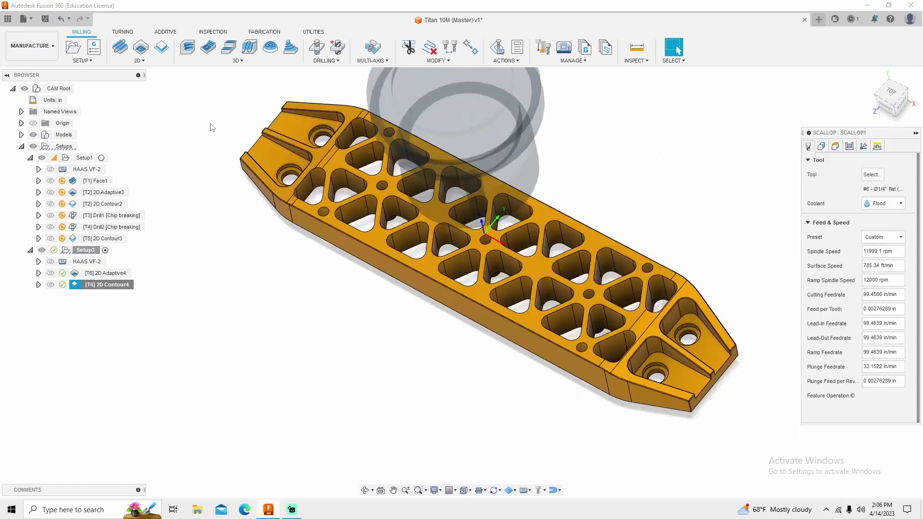
# Select the 1/2" Ball Endmill from the inch milling library with the Aluminum - Finishing preset for the Scallop.
pyautogui.click(865, 175)
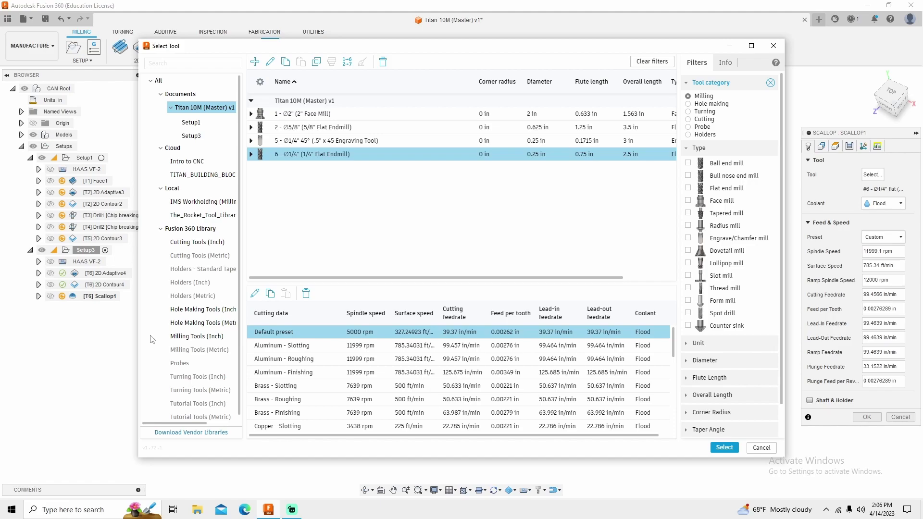
pyautogui.click(170, 337)
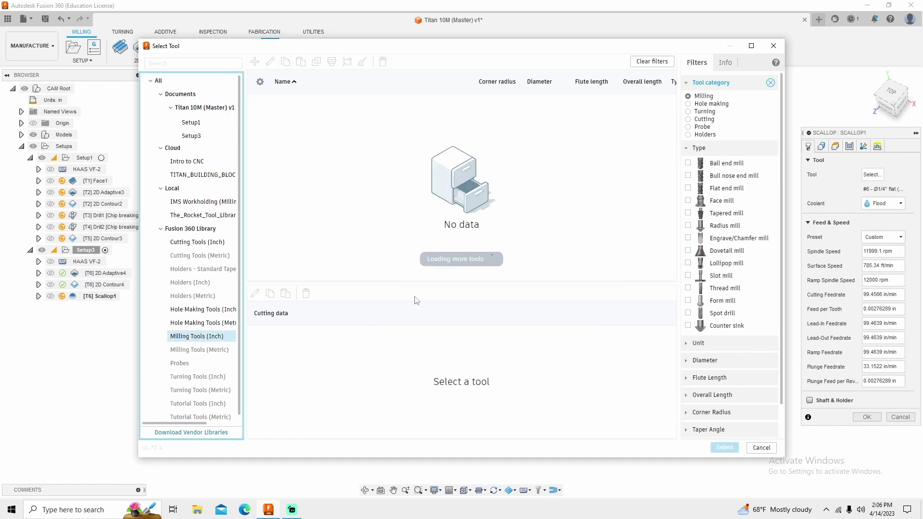
pyautogui.click(687, 176)
pyautogui.click(687, 163)
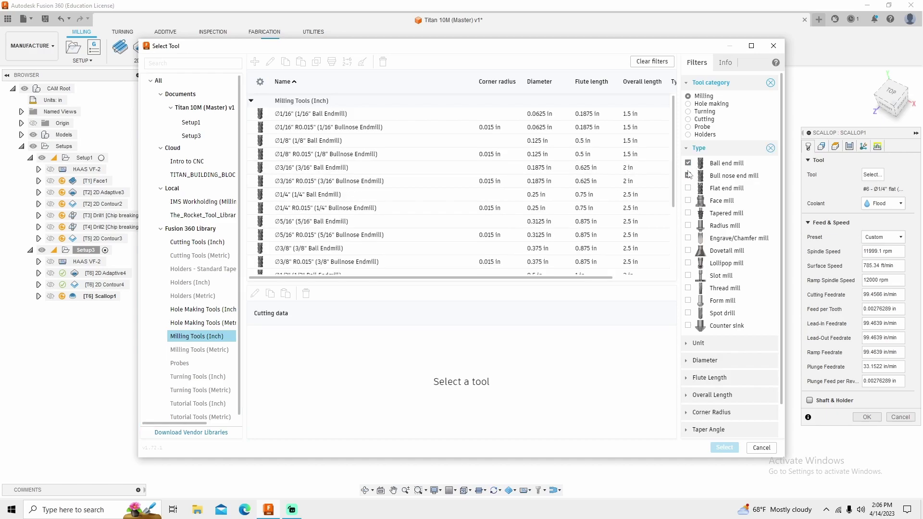
pyautogui.click(687, 175)
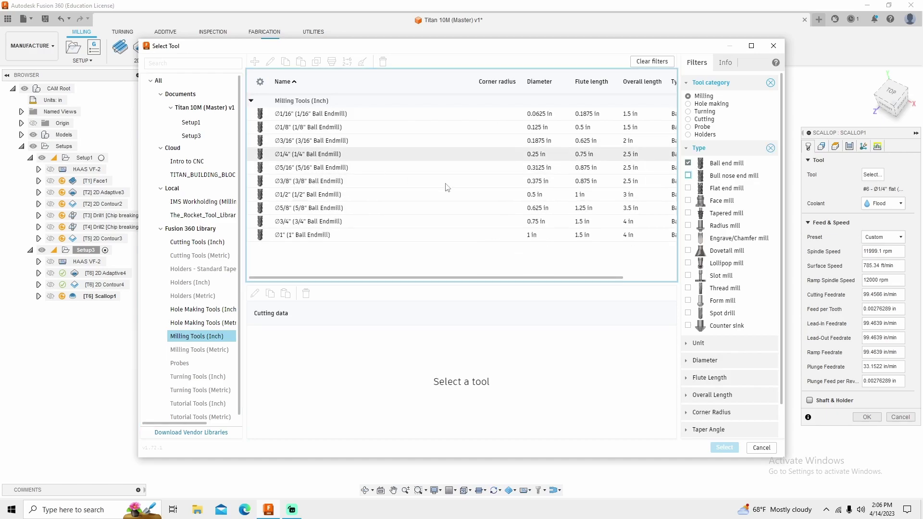
pyautogui.click(376, 154)
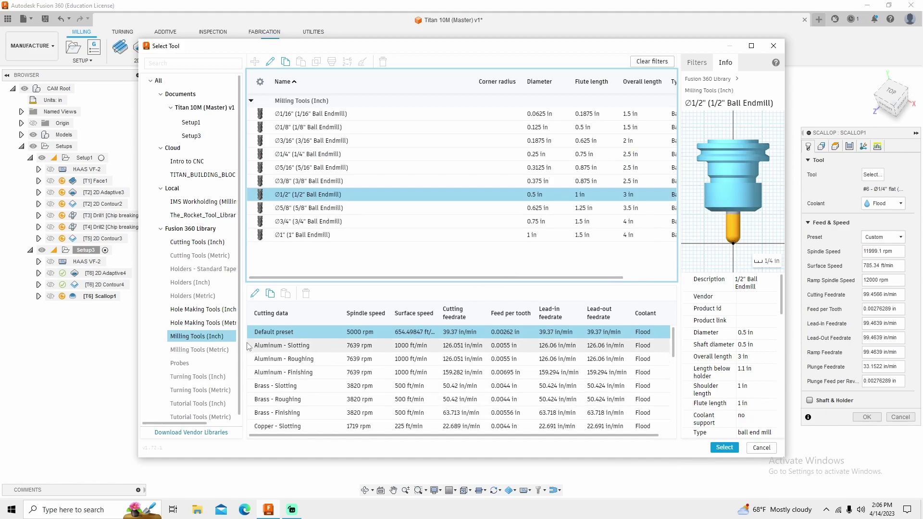
pyautogui.click(322, 376)
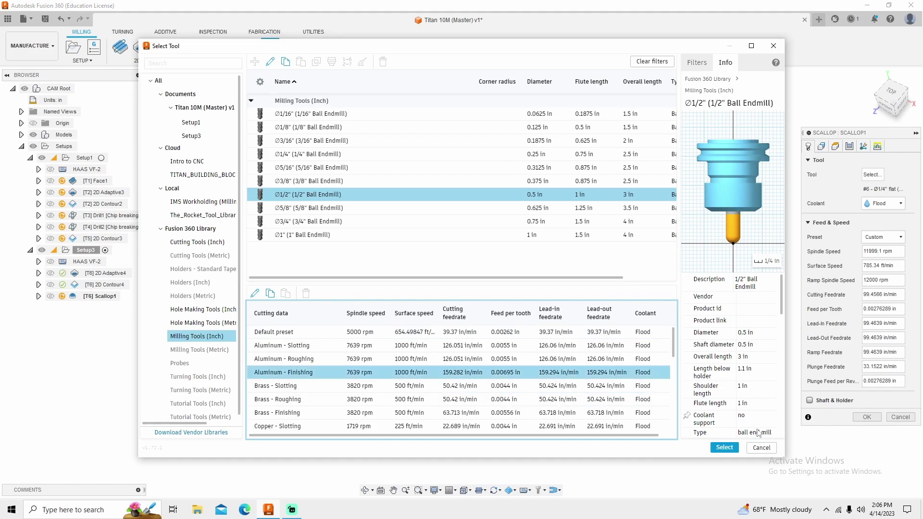
pyautogui.click(724, 448)
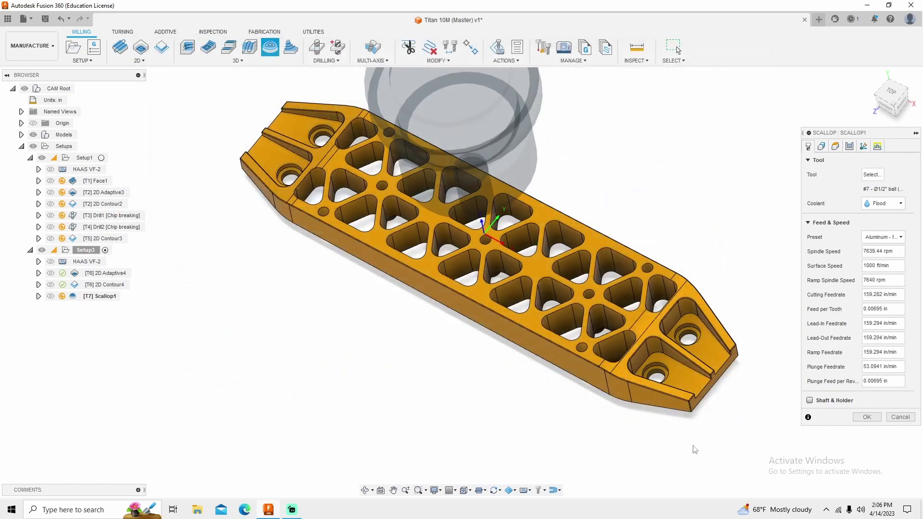
# Set the Scallop's machining boundary to Selection and pick the edge chain around the part's top profile and end ribs.
pyautogui.click(821, 146)
pyautogui.keyDown('shift'); pyautogui.moveTo(729, 226); pyautogui.dragTo(755, 221, button='middle'); pyautogui.keyUp('shift')
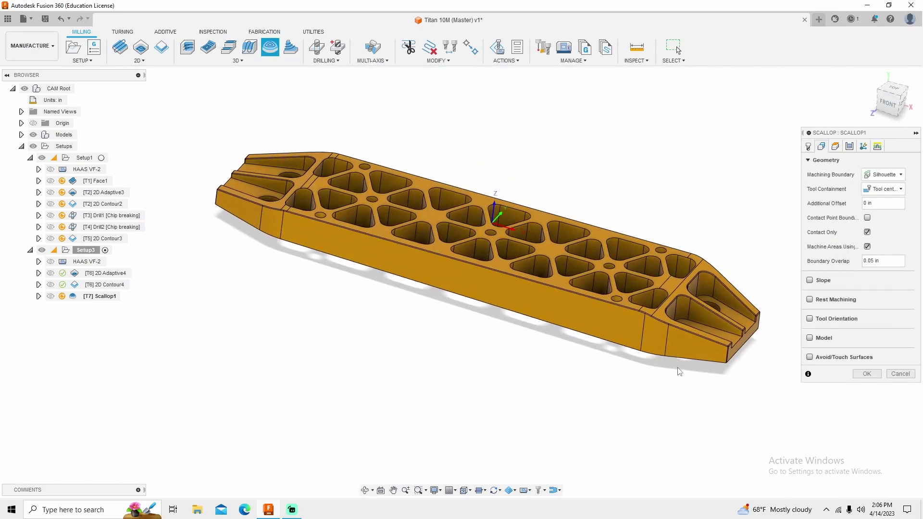
pyautogui.scroll(3, 692, 329)
pyautogui.click(884, 175)
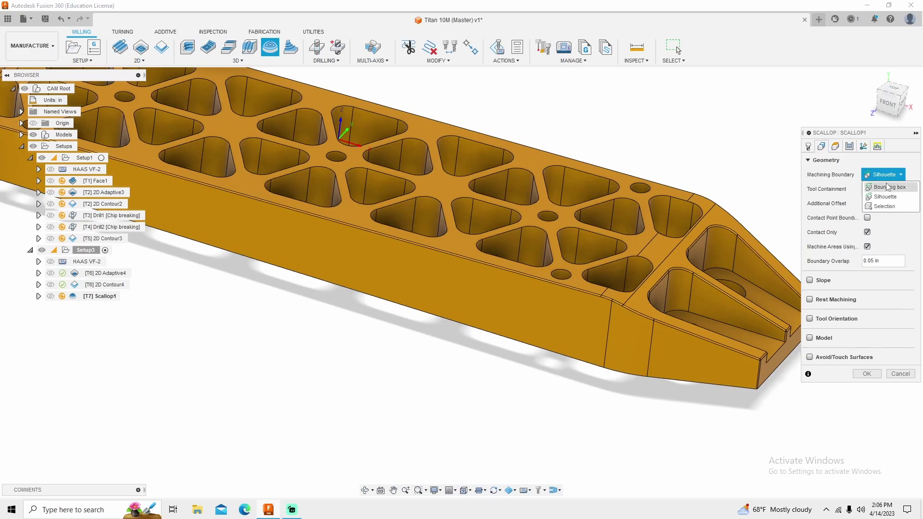
pyautogui.click(887, 187)
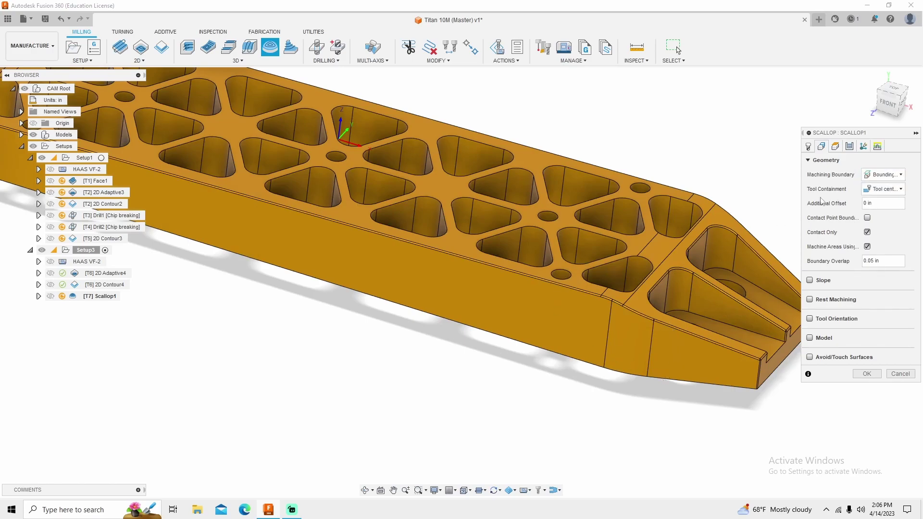
pyautogui.click(884, 174)
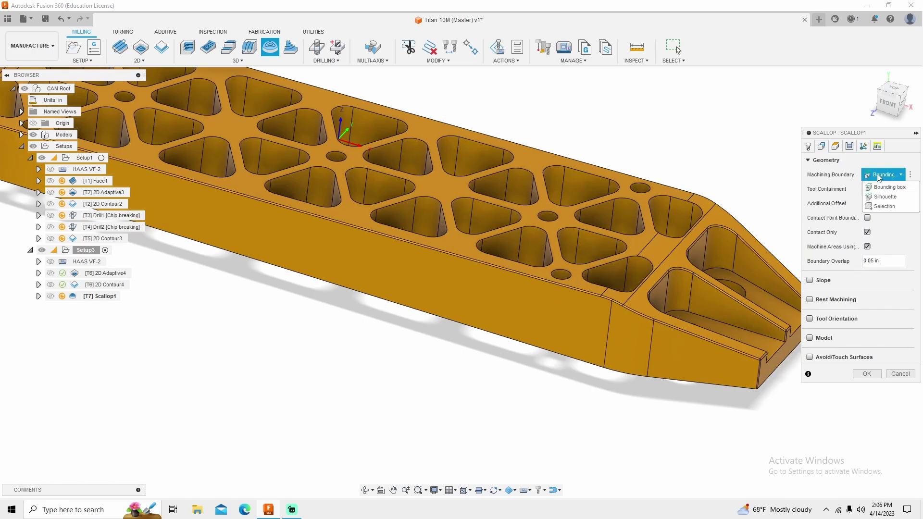
pyautogui.click(884, 206)
pyautogui.scroll(2, 642, 313)
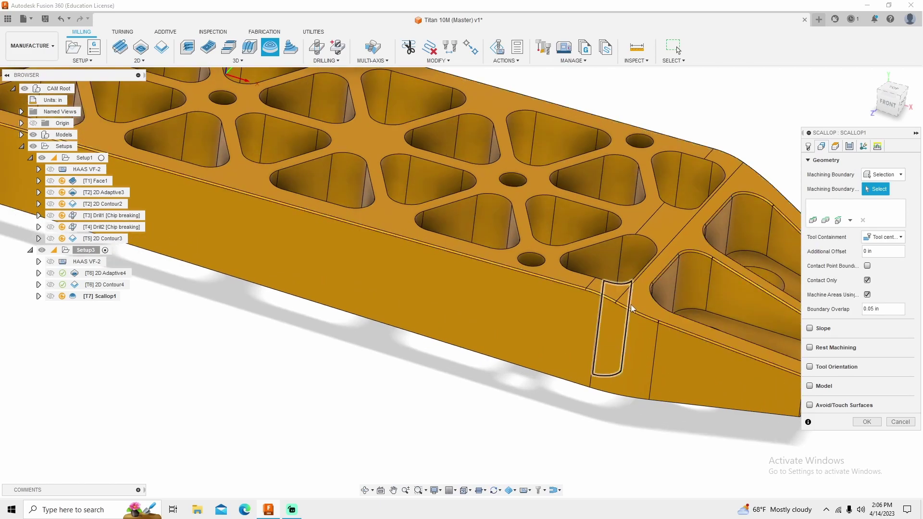
pyautogui.click(625, 310)
pyautogui.scroll(-3, 515, 378)
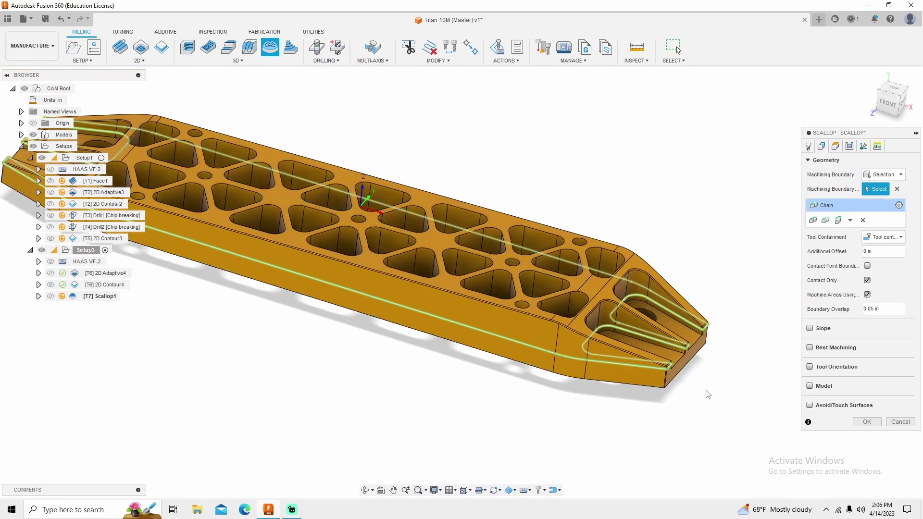
pyautogui.scroll(-3, 707, 394)
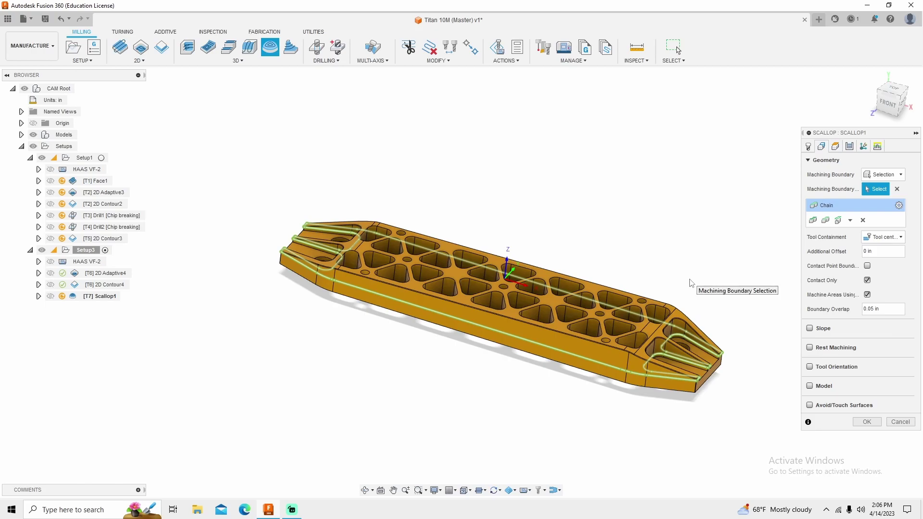
# Enable smoothing with a 0.001 in tolerance and generate the Scallop toolpath.
pyautogui.click(850, 146)
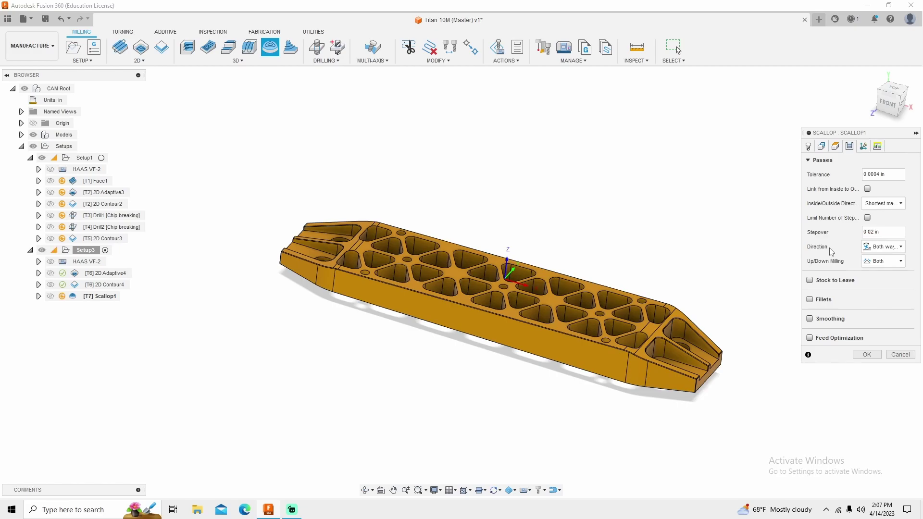
pyautogui.click(809, 319)
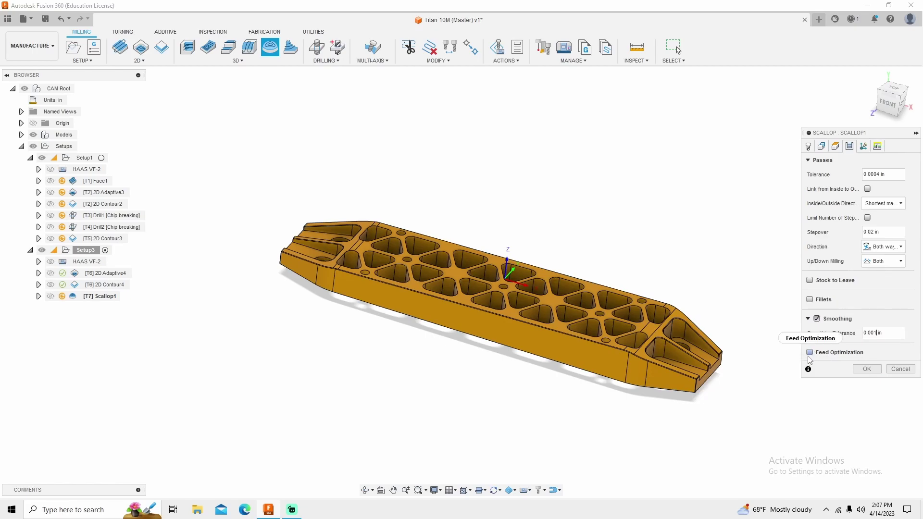
pyautogui.click(867, 369)
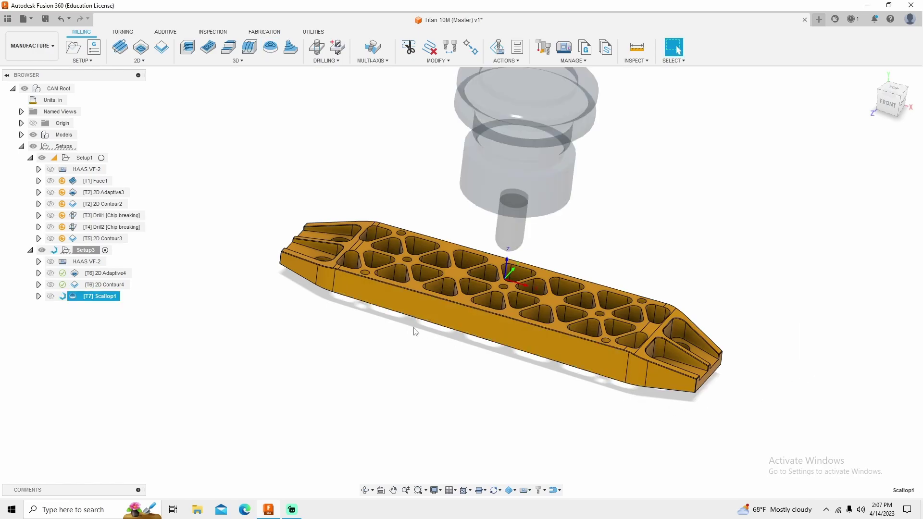
# Examine the Scallop toolpath across the triangular pockets and side wall, hiding the models to view only the stock.
pyautogui.scroll(3, 486, 280)
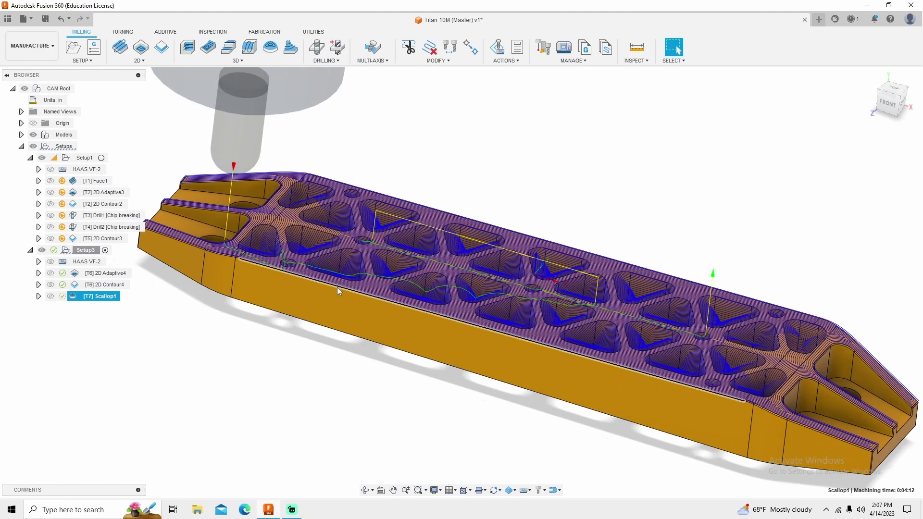
pyautogui.scroll(3, 338, 288)
pyautogui.moveTo(404, 255)
pyautogui.keyDown('shift'); pyautogui.mouseDown(button='middle')
pyautogui.moveTo(392, 287)
pyautogui.moveTo(392, 249)
pyautogui.mouseUp(button='middle'); pyautogui.keyUp('shift')
pyautogui.scroll(-3, 439, 237)
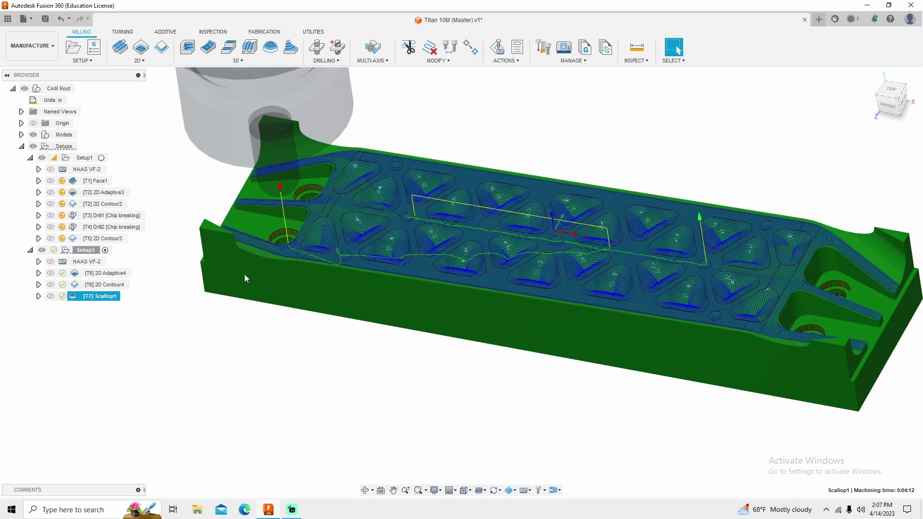
pyautogui.scroll(5, 416, 251)
pyautogui.scroll(5, 417, 251)
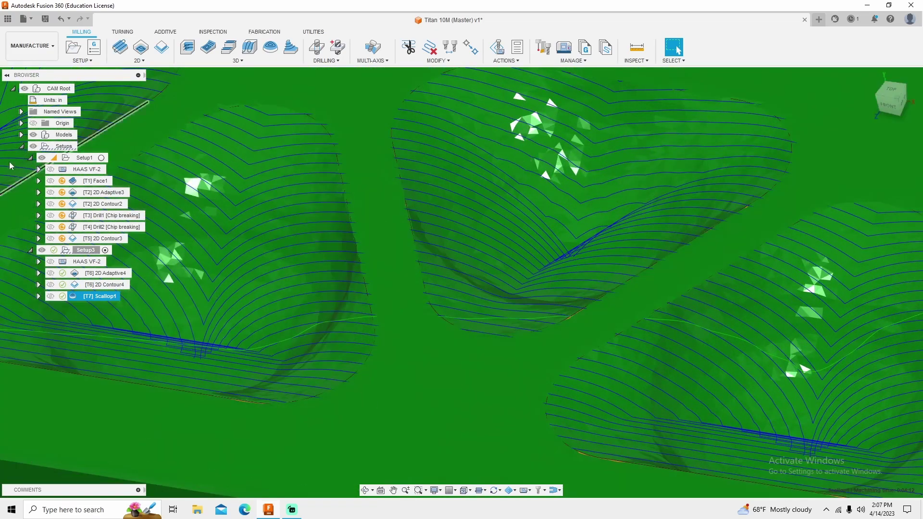
pyautogui.click(33, 135)
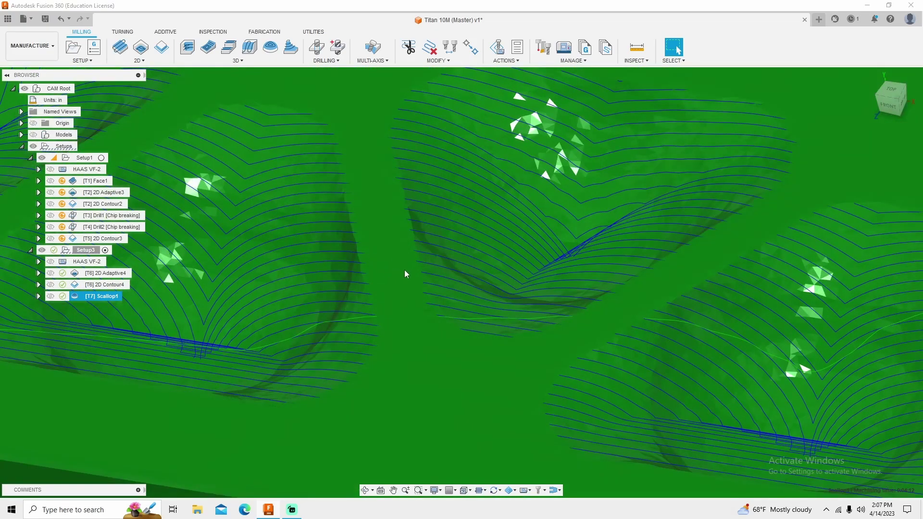
pyautogui.keyDown('shift'); pyautogui.moveTo(405, 270); pyautogui.dragTo(367, 292, button='middle'); pyautogui.keyUp('shift')
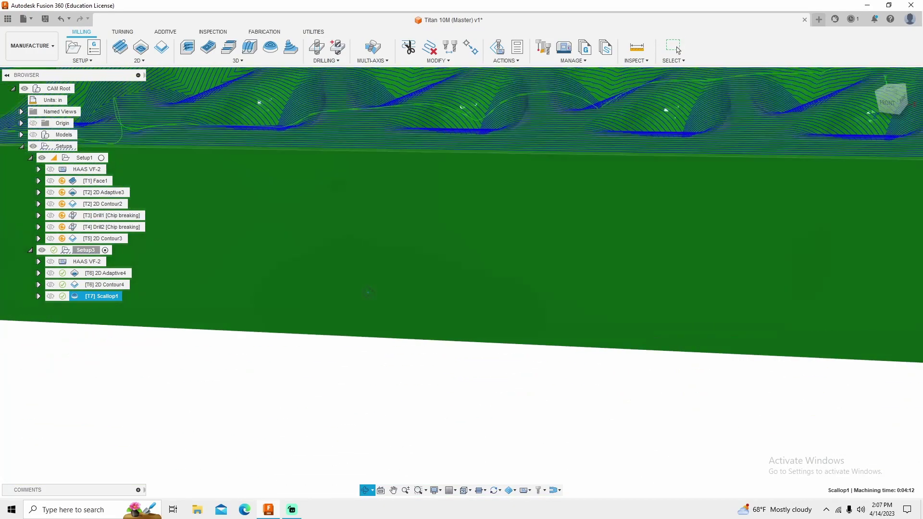
pyautogui.scroll(-5, 363, 333)
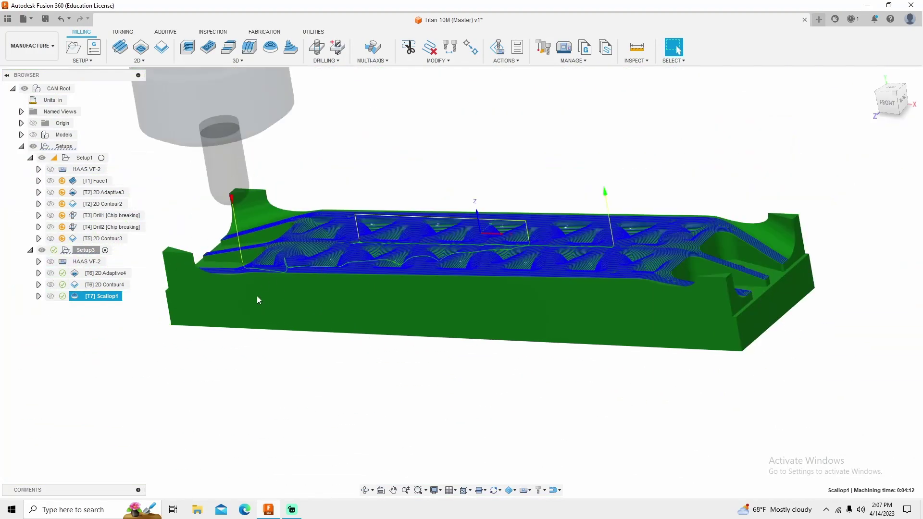
# Show the models again and examine the Scallop toolpath around the pockets and ribs at one end of the part.
pyautogui.rightClick(96, 296)
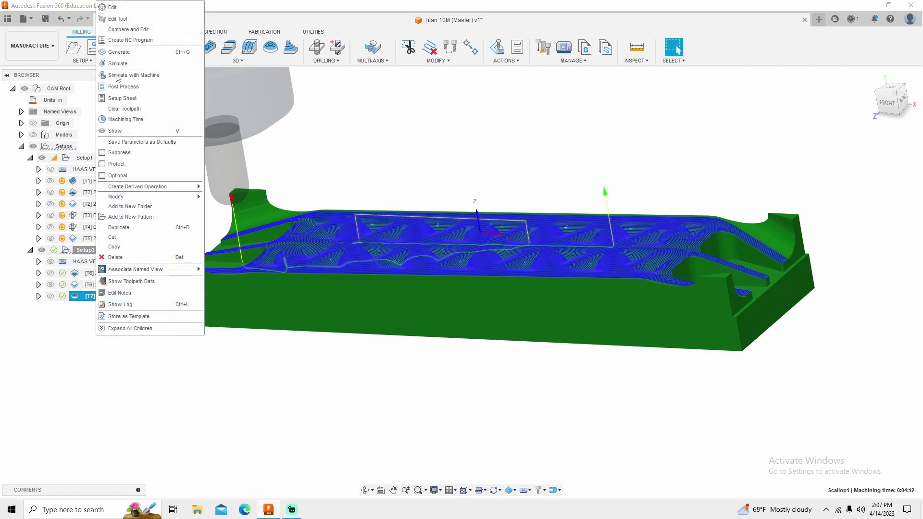
pyautogui.click(104, 8)
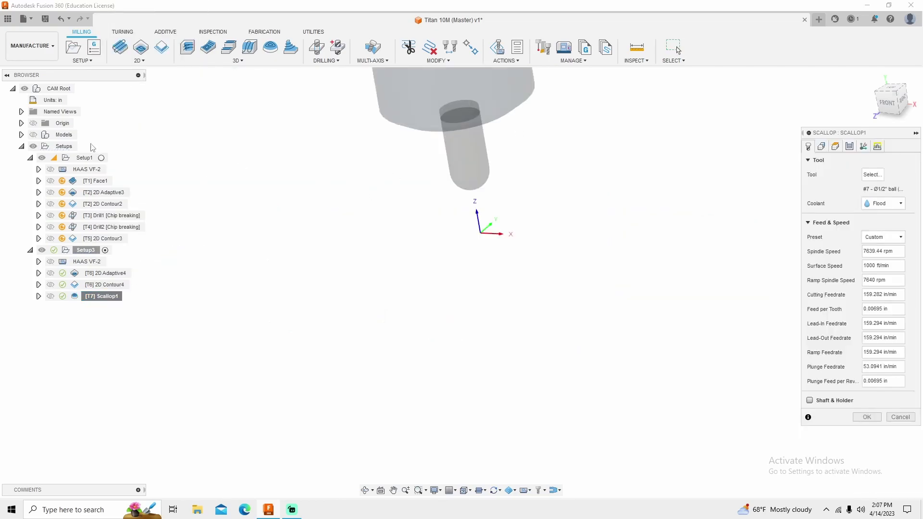
pyautogui.click(33, 134)
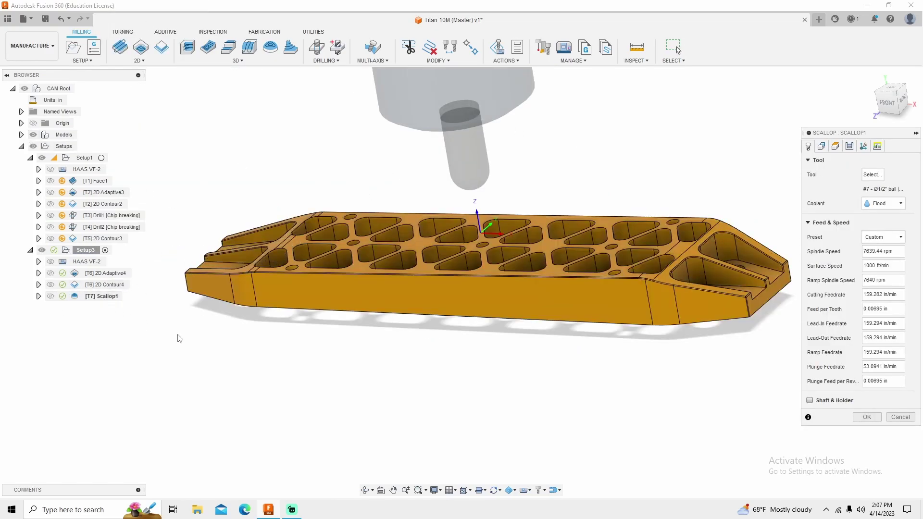
pyautogui.click(902, 418)
pyautogui.keyDown('shift'); pyautogui.moveTo(646, 356); pyautogui.dragTo(710, 383, button='middle'); pyautogui.keyUp('shift')
pyautogui.scroll(5, 709, 382)
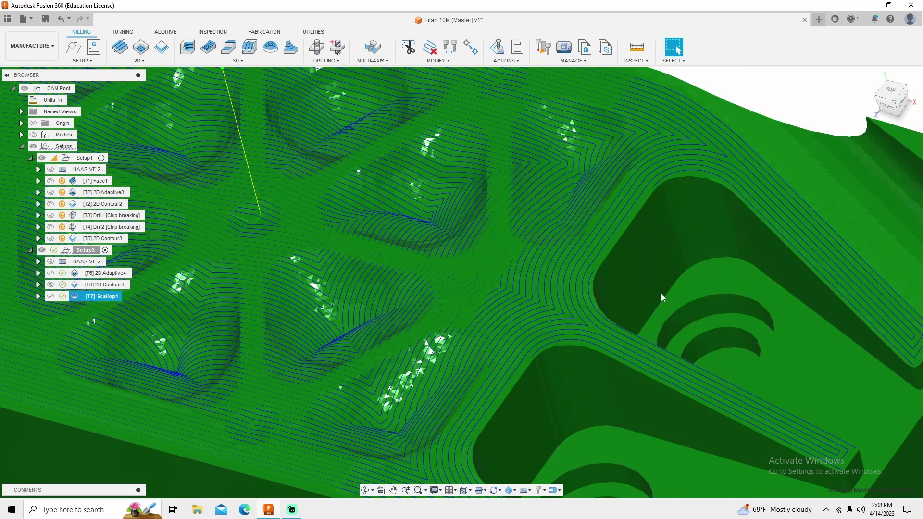
# Edit the Scallop to use an additional boundary offset of 0.05 in and regenerate its toolpath.
pyautogui.rightClick(94, 296)
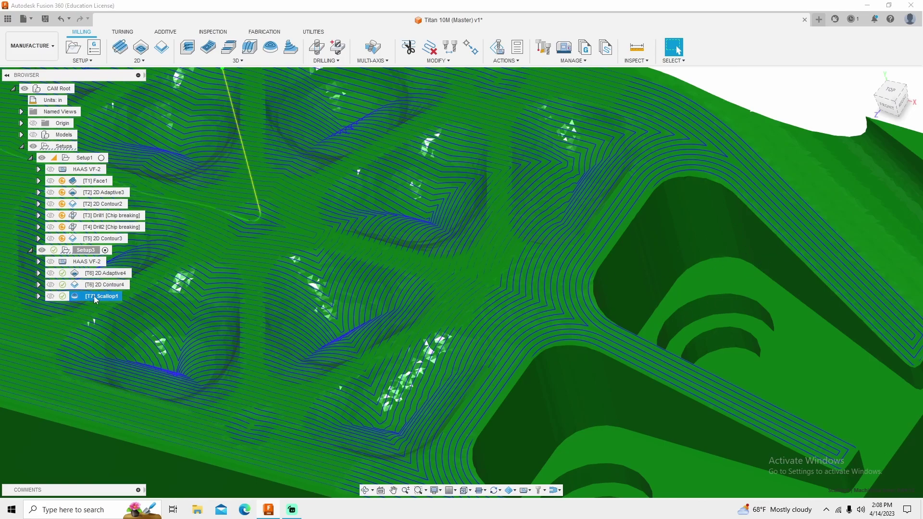
pyautogui.click(152, 193)
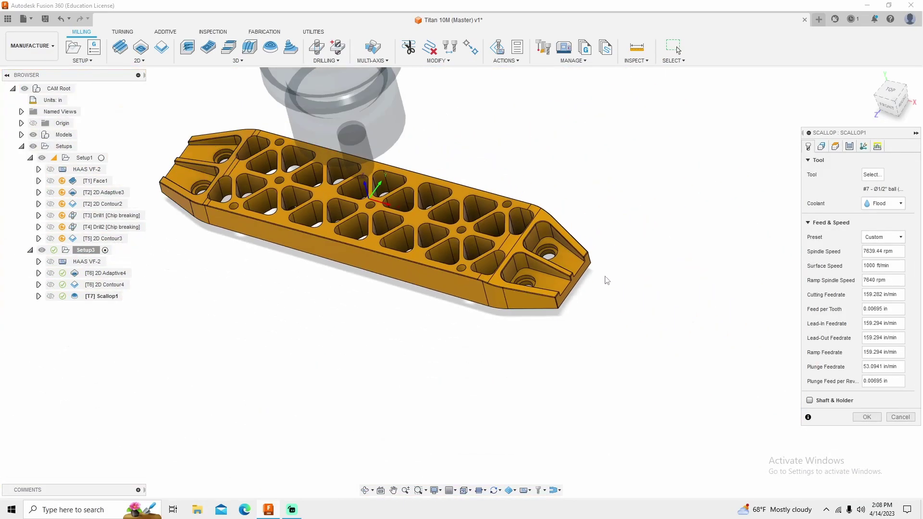
pyautogui.scroll(2, 149, 126)
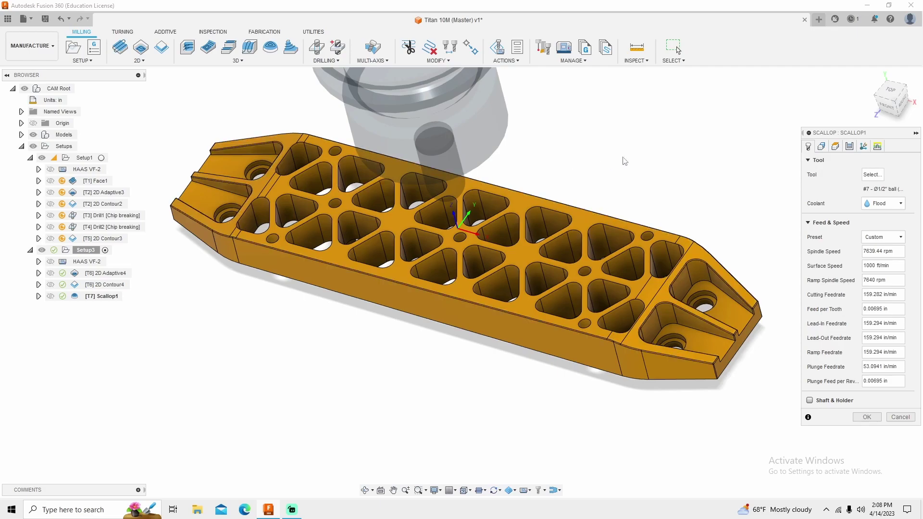
pyautogui.click(821, 146)
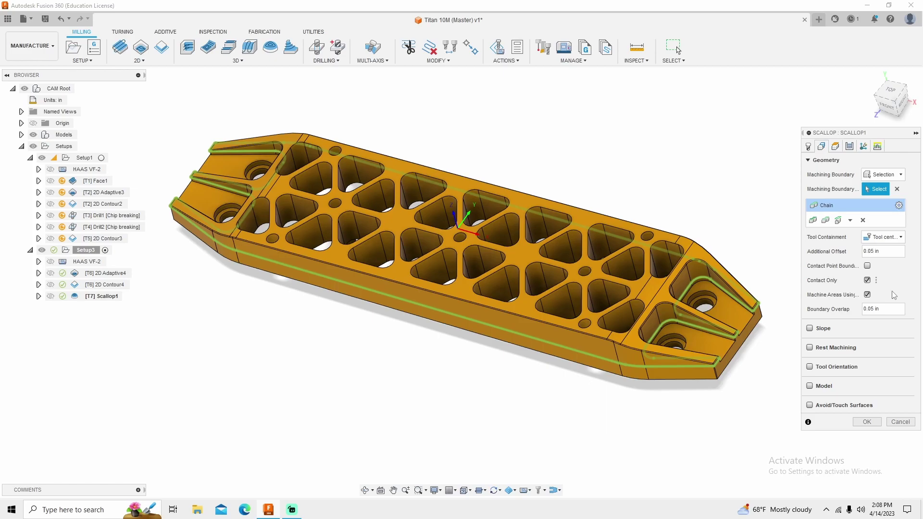
pyautogui.click(862, 424)
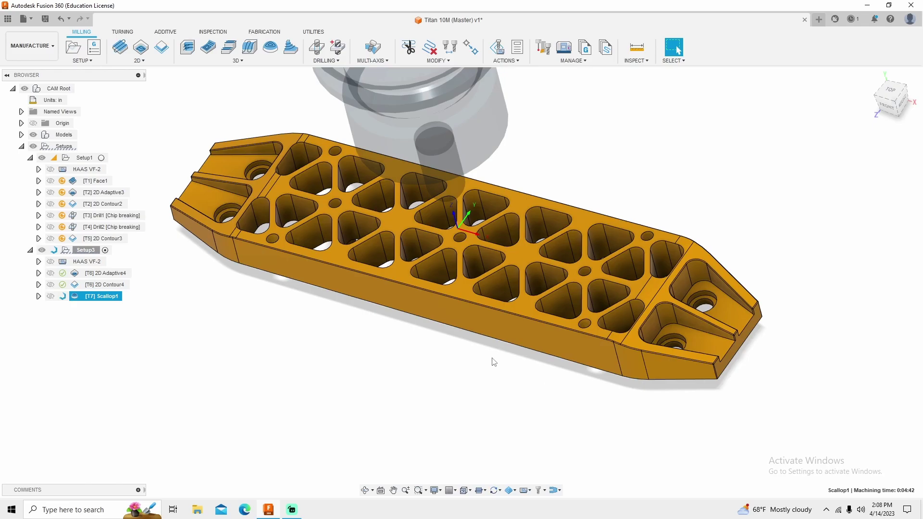
# Edit the Scallop to use an additional boundary offset of 0.1 in and regenerate its toolpath.
pyautogui.scroll(5, 703, 343)
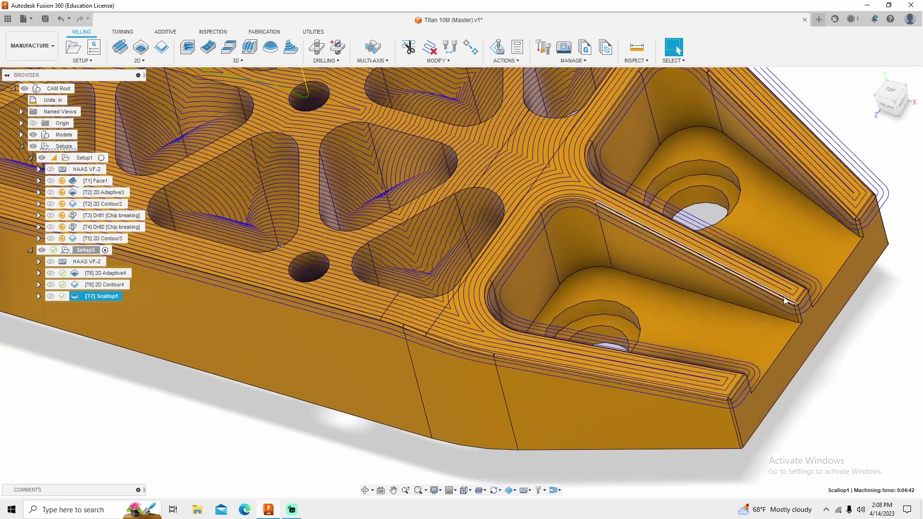
pyautogui.keyDown('shift'); pyautogui.moveTo(715, 332); pyautogui.dragTo(665, 319, button='middle'); pyautogui.keyUp('shift')
pyautogui.scroll(-2, 654, 318)
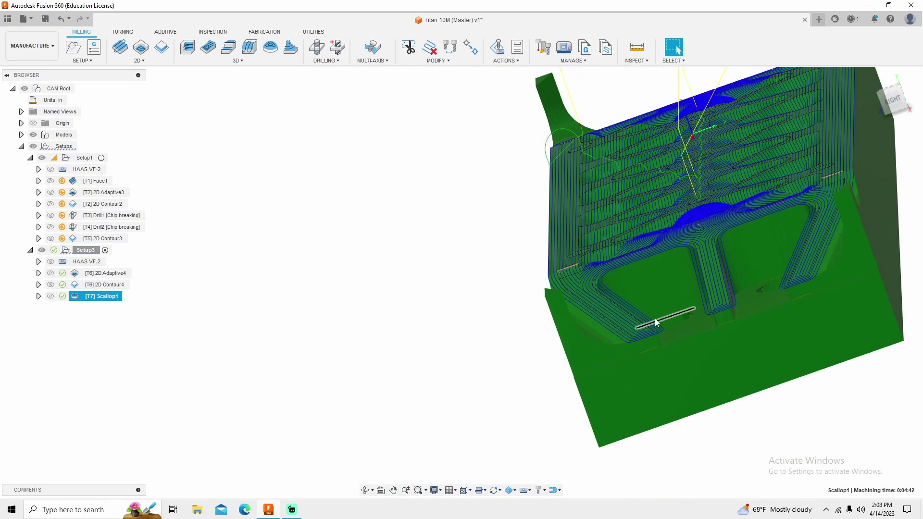
pyautogui.rightClick(42, 295)
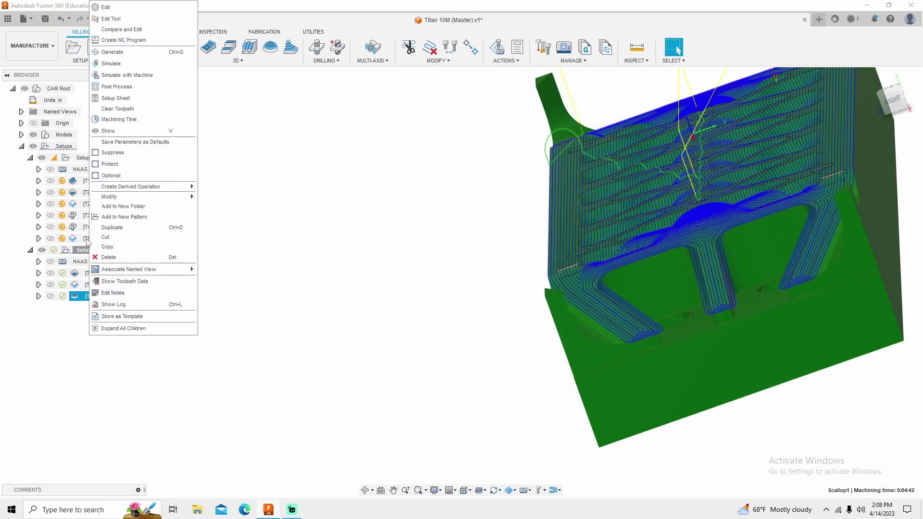
pyautogui.click(117, 7)
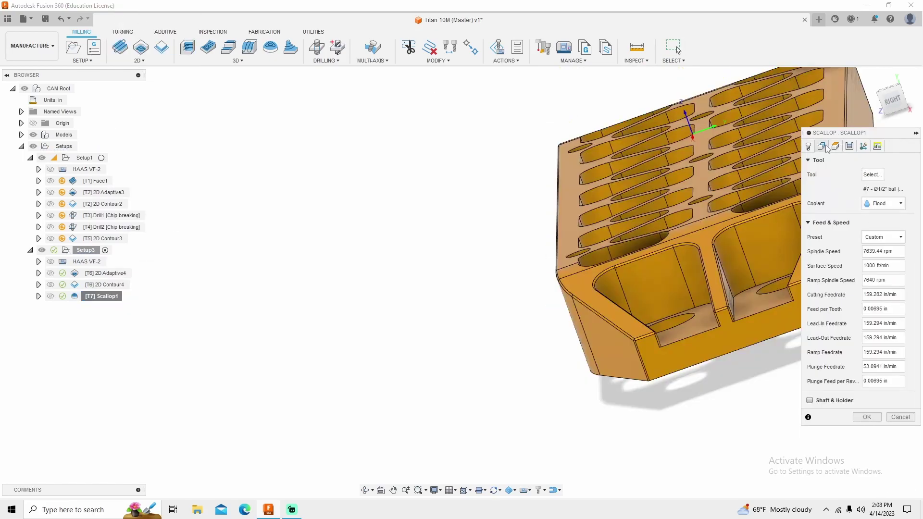
pyautogui.click(822, 146)
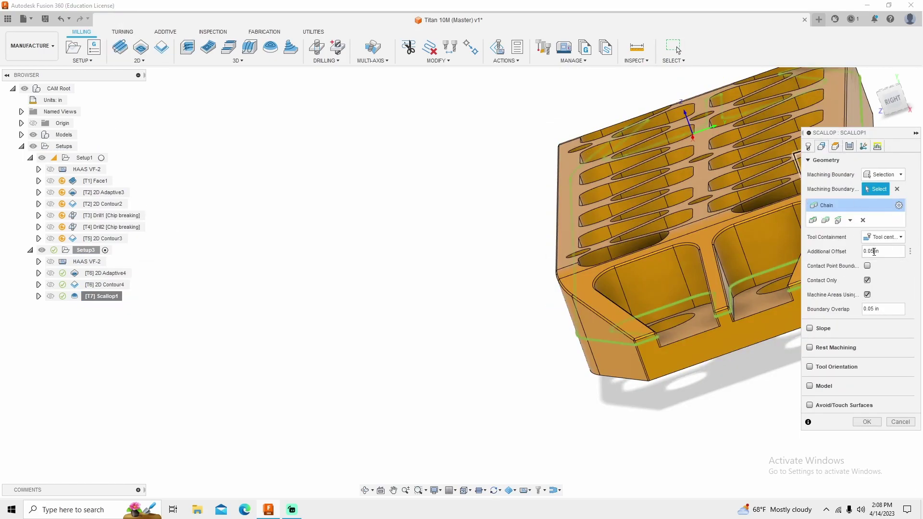
pyautogui.click(863, 423)
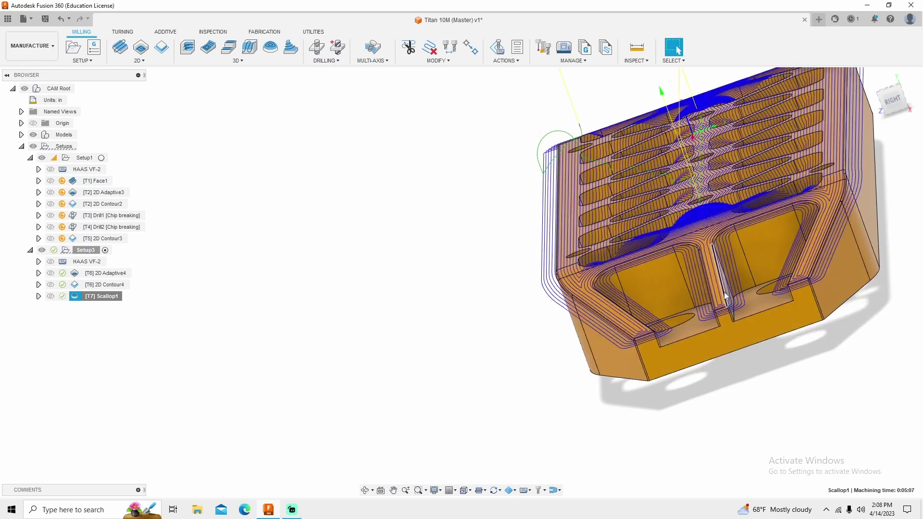
# Examine the extended Scallop toolpath around the rib ends, from close up and across the whole part.
pyautogui.keyDown('shift'); pyautogui.moveTo(731, 333); pyautogui.dragTo(708, 325, button='middle'); pyautogui.keyUp('shift')
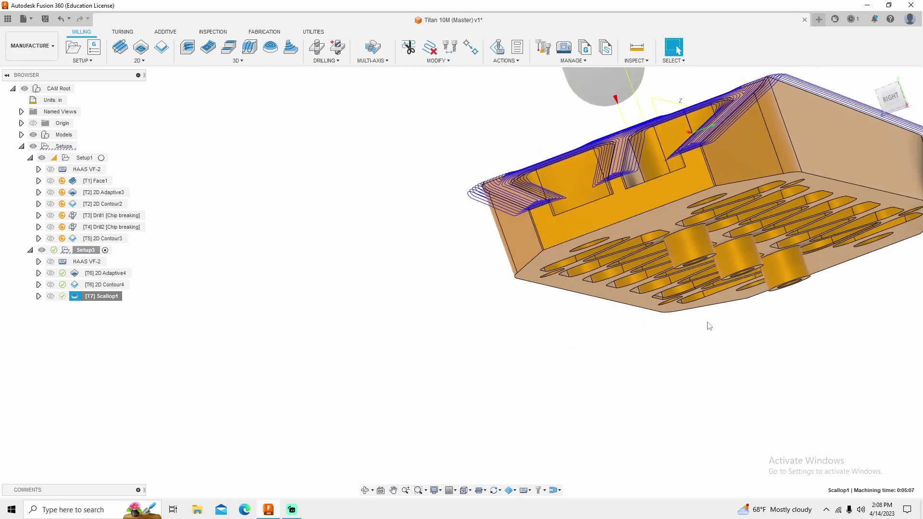
pyautogui.scroll(5, 540, 208)
pyautogui.keyDown('shift'); pyautogui.moveTo(508, 250); pyautogui.dragTo(511, 251, button='middle'); pyautogui.keyUp('shift')
pyautogui.scroll(4, 490, 192)
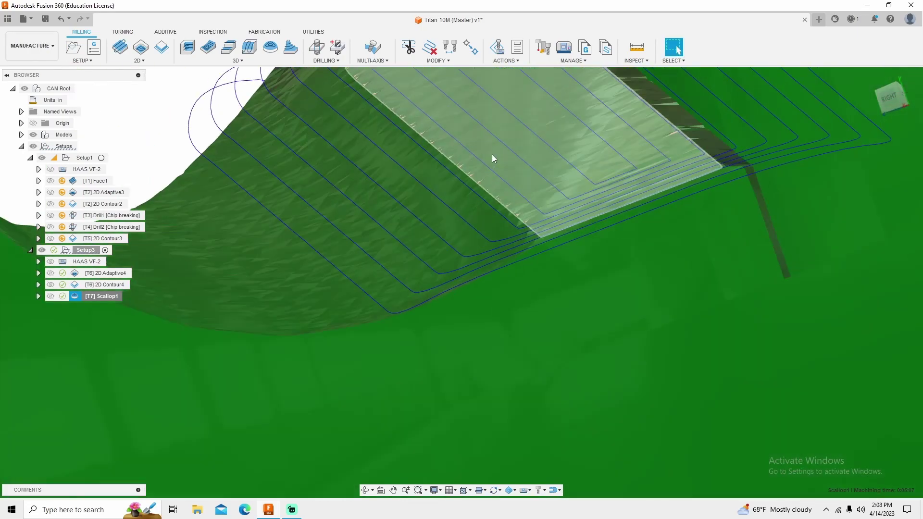
pyautogui.scroll(2, 494, 159)
pyautogui.scroll(-6, 547, 269)
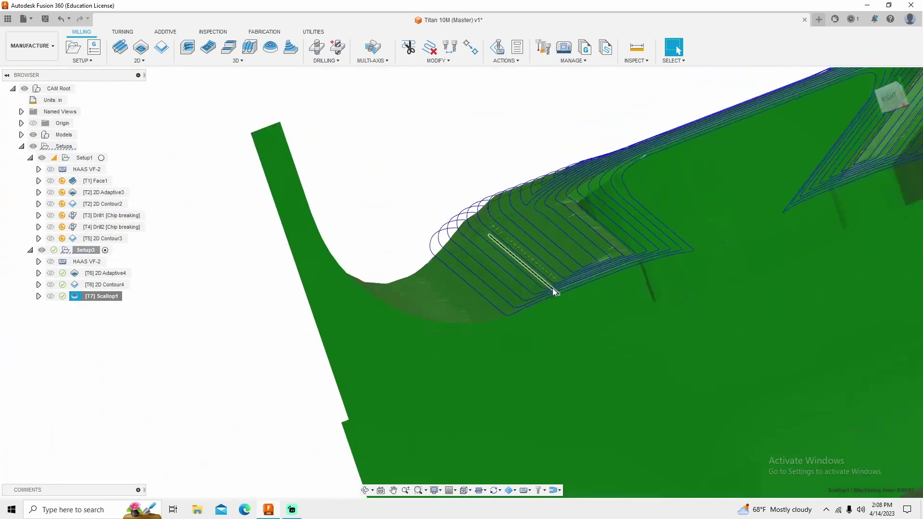
pyautogui.scroll(-10, 552, 288)
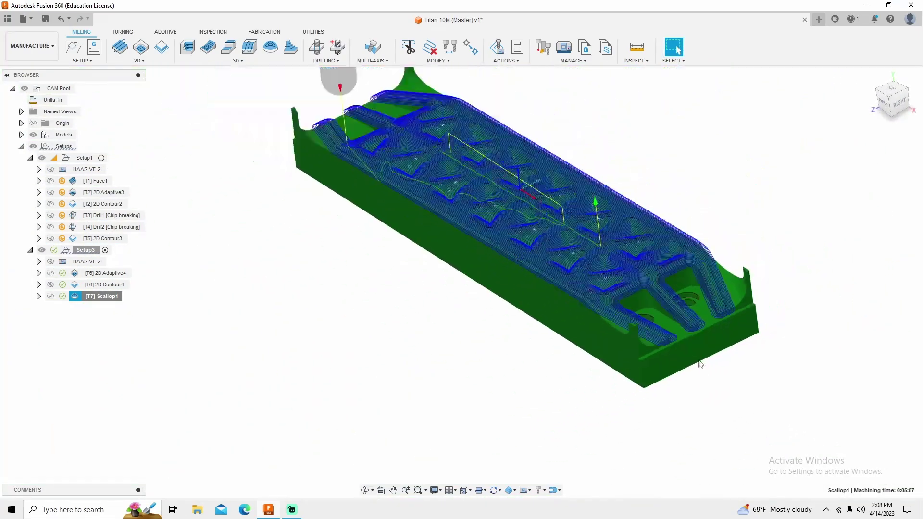
pyautogui.scroll(-2, 700, 361)
pyautogui.scroll(2, 528, 231)
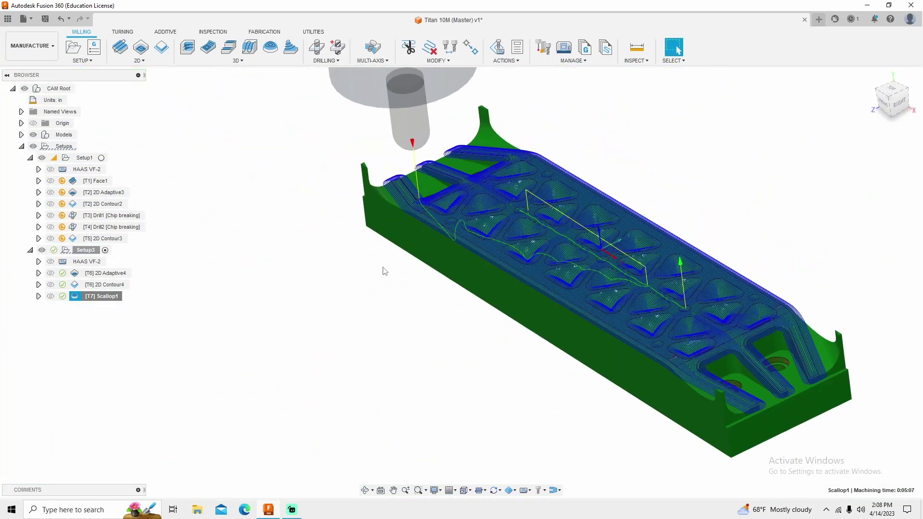
pyautogui.scroll(2, 384, 271)
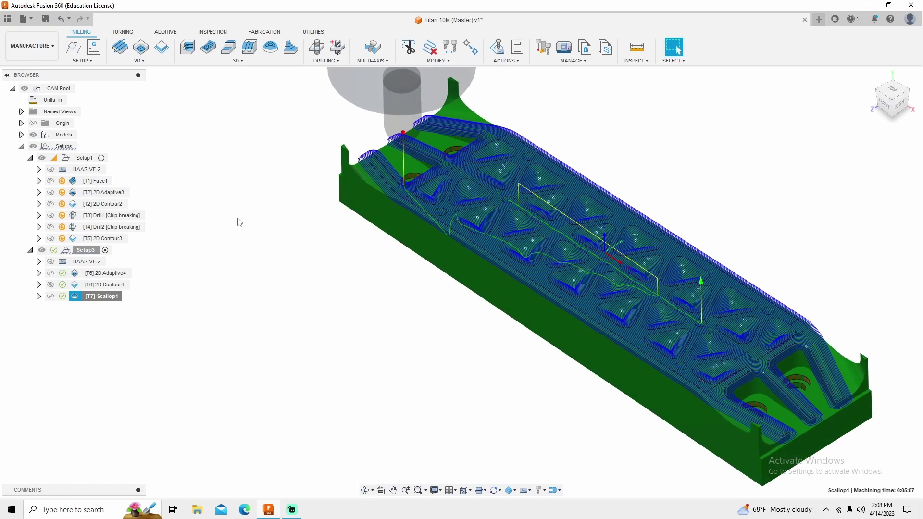
# View the first setup's 2D Contour2, return to the Scallop, and examine its toolpath over the triangular pockets and small holes.
pyautogui.click(102, 204)
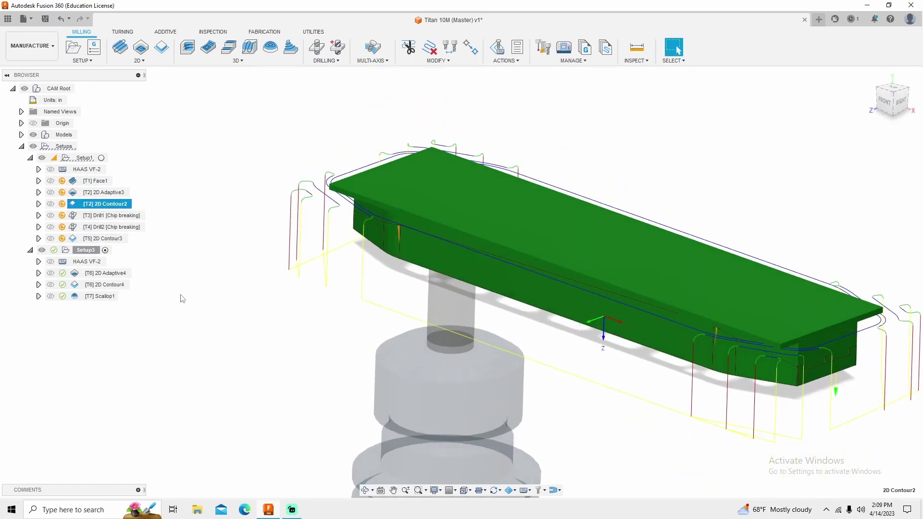
pyautogui.click(98, 296)
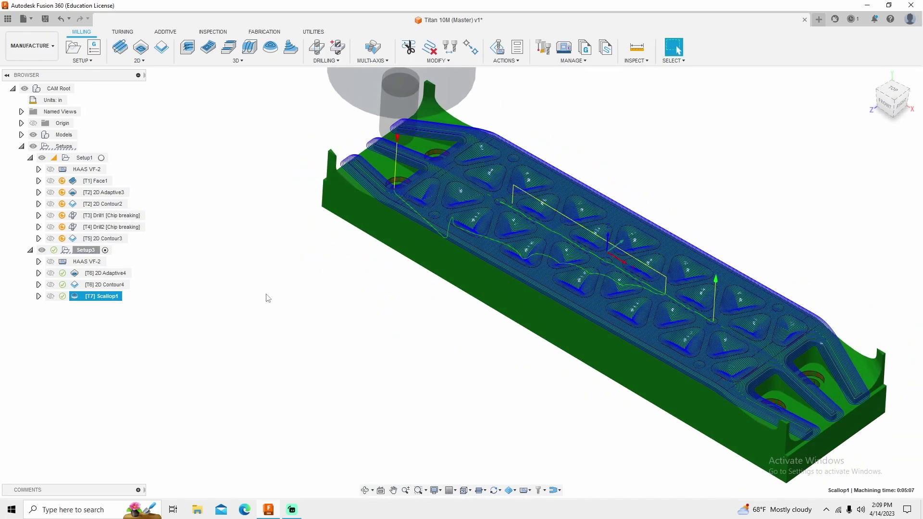
pyautogui.keyDown('shift'); pyautogui.moveTo(265, 297); pyautogui.dragTo(305, 319, button='middle'); pyautogui.keyUp('shift')
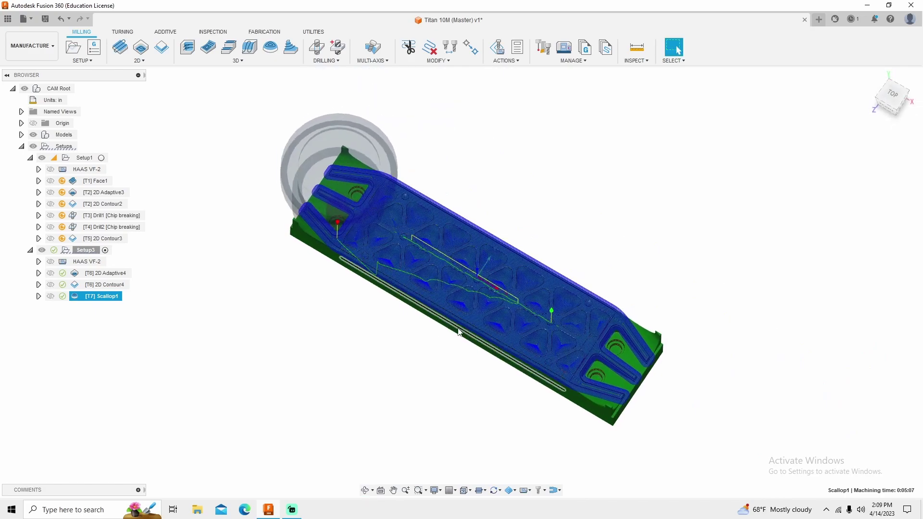
pyautogui.scroll(4, 442, 267)
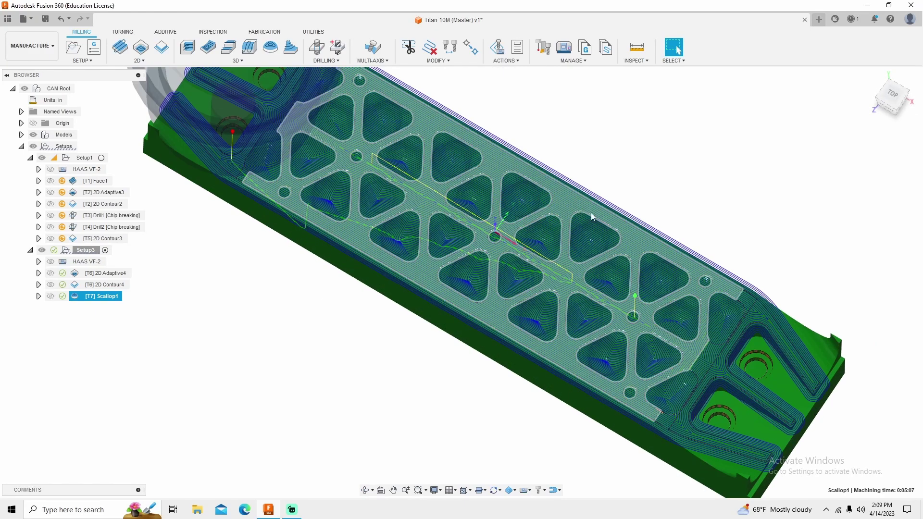
pyautogui.click(281, 191)
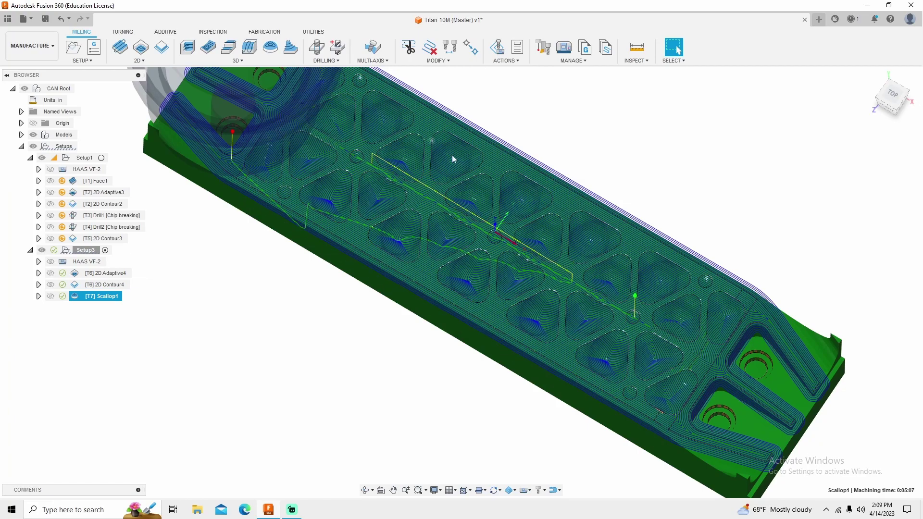
pyautogui.keyDown('shift'); pyautogui.moveTo(326, 247); pyautogui.dragTo(324, 185, button='middle'); pyautogui.keyUp('shift')
pyautogui.click(212, 299)
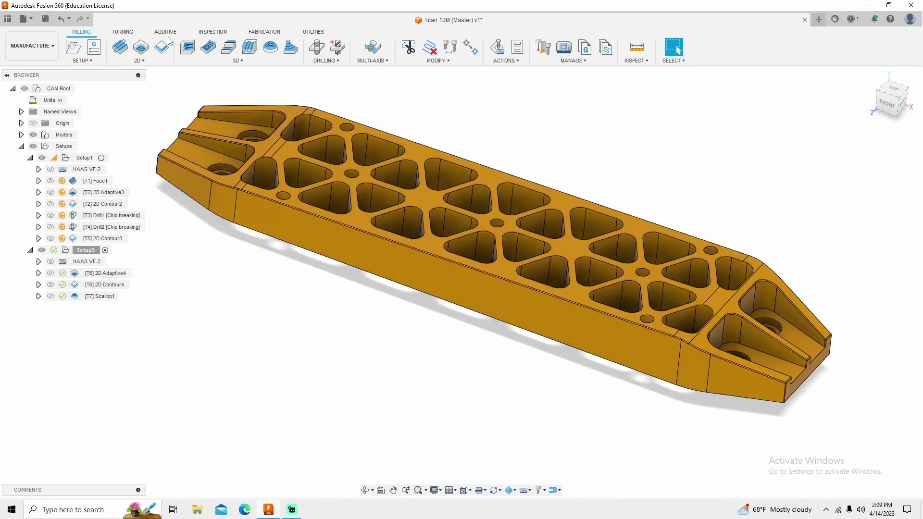
# Start a 2D Pocket operation on the bottom contour of a triangular pocket and review its linking and ramp settings.
pyautogui.click(139, 61)
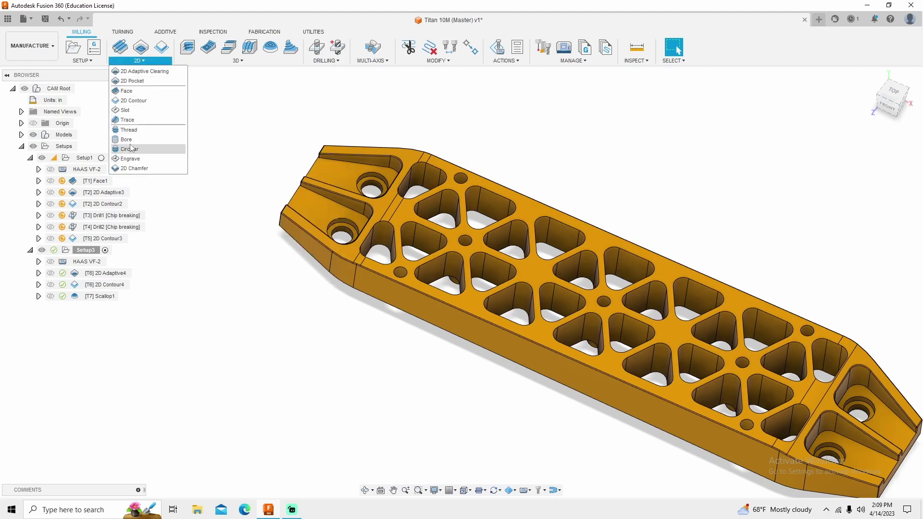
pyautogui.click(132, 81)
pyautogui.scroll(6, 437, 271)
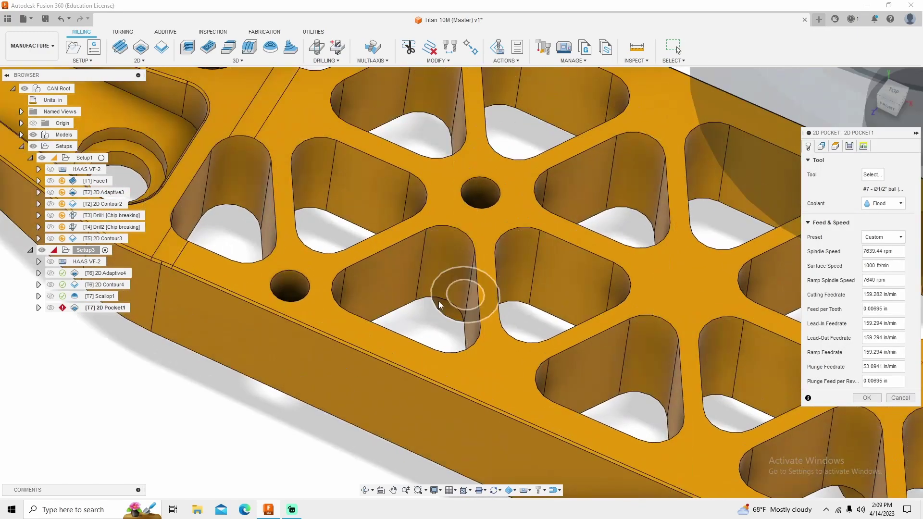
pyautogui.click(430, 302)
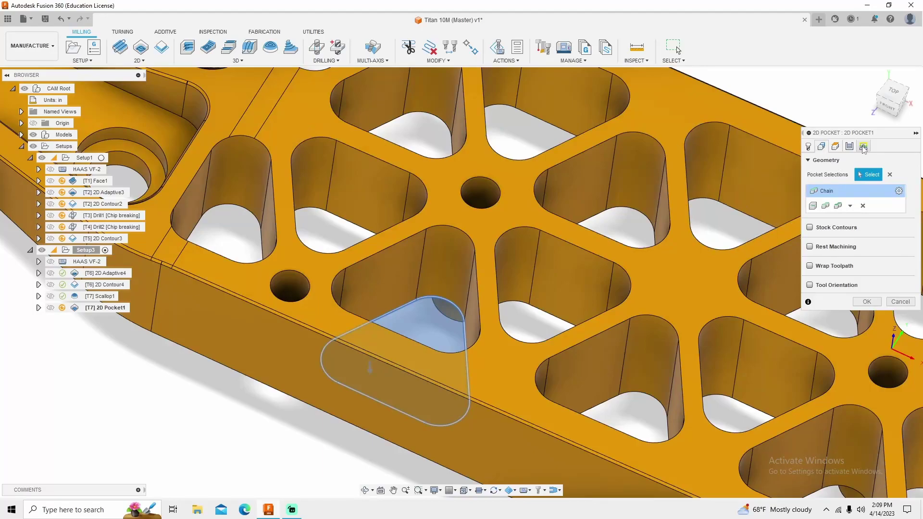
pyautogui.click(863, 147)
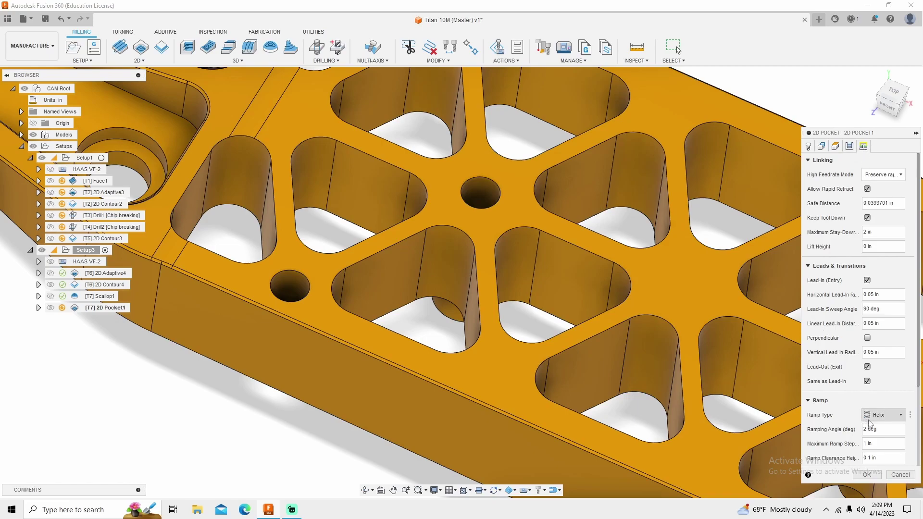
pyautogui.scroll(-3, 871, 370)
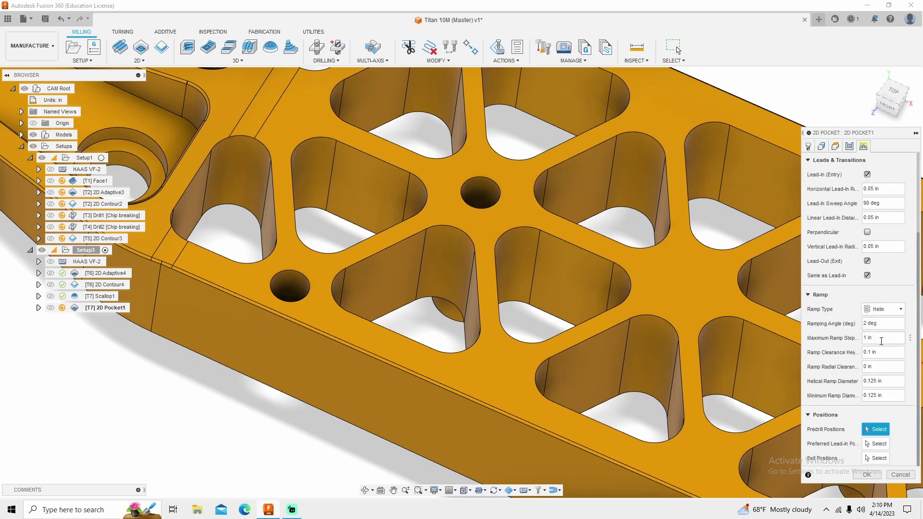
# Assign tool 6, the 1/4" Flat Endmill, to the 2D Pocket with the Aluminum - Roughing preset.
pyautogui.click(808, 146)
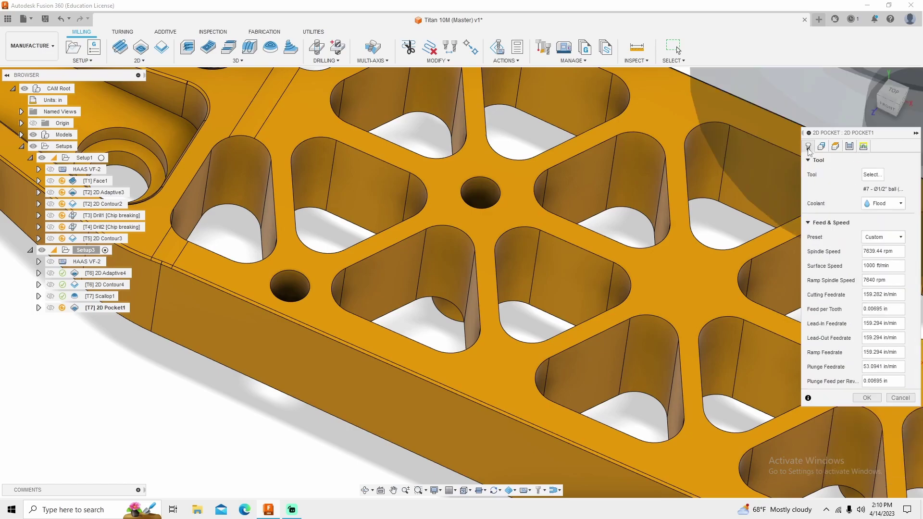
pyautogui.click(872, 175)
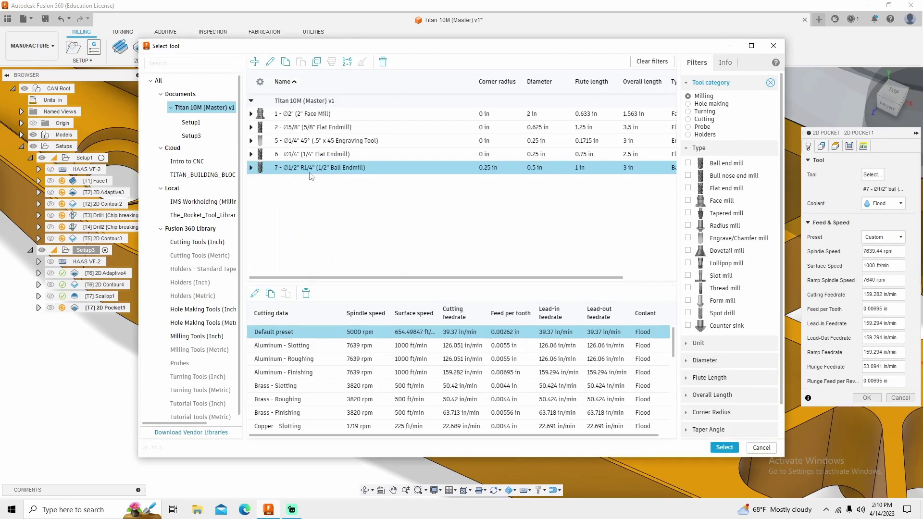
pyautogui.click(293, 166)
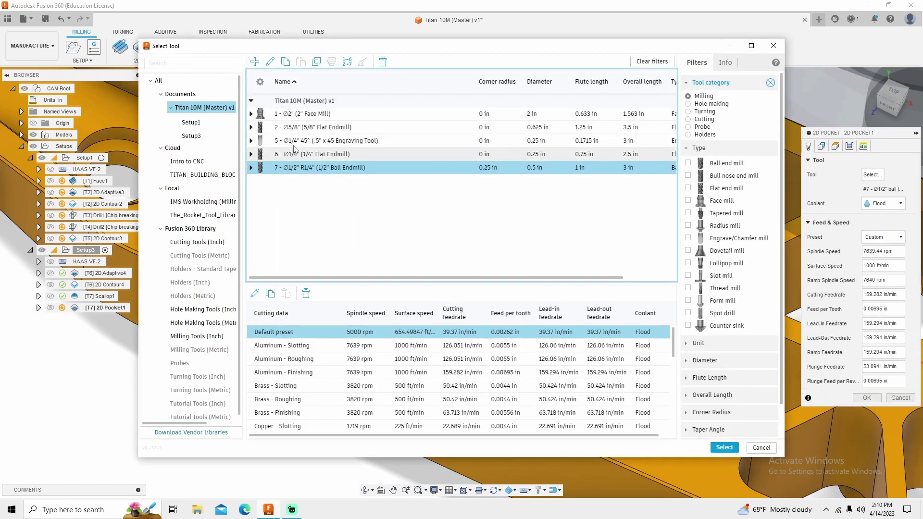
pyautogui.click(294, 152)
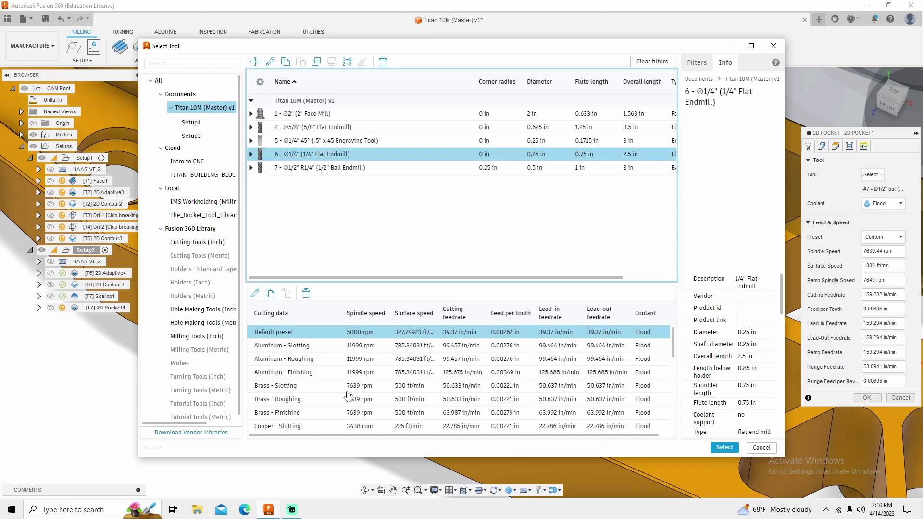
pyautogui.click(327, 360)
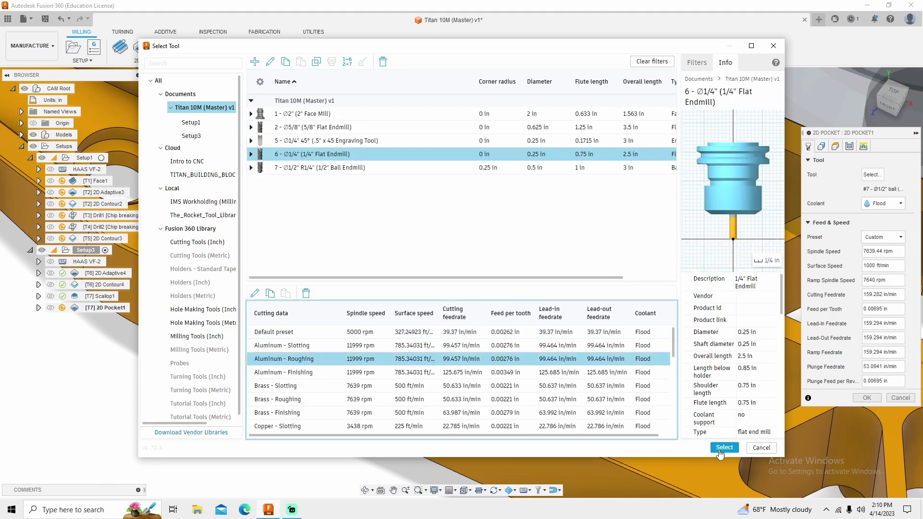
pyautogui.press('Return')
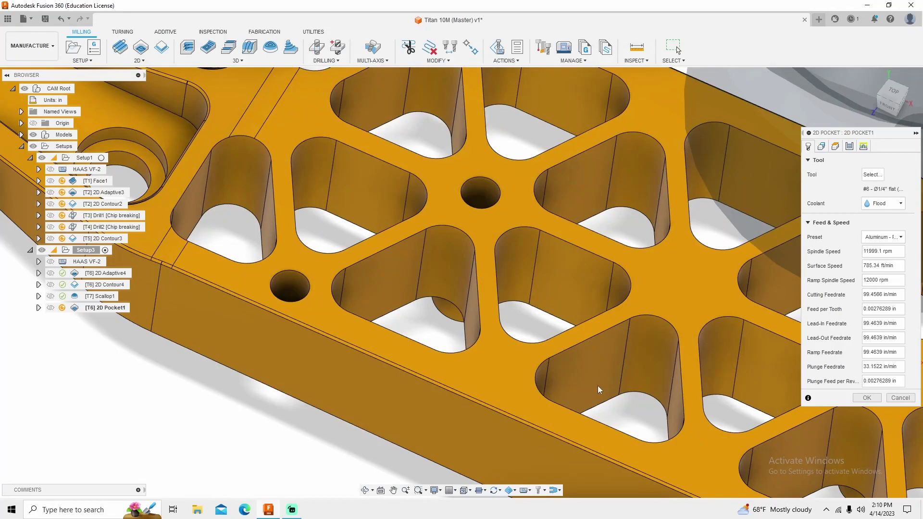
# Set the 2D Pocket's bottom height offset to 0.05 in from the selected contour and turn off Stock to Leave.
pyautogui.scroll(-3, 499, 308)
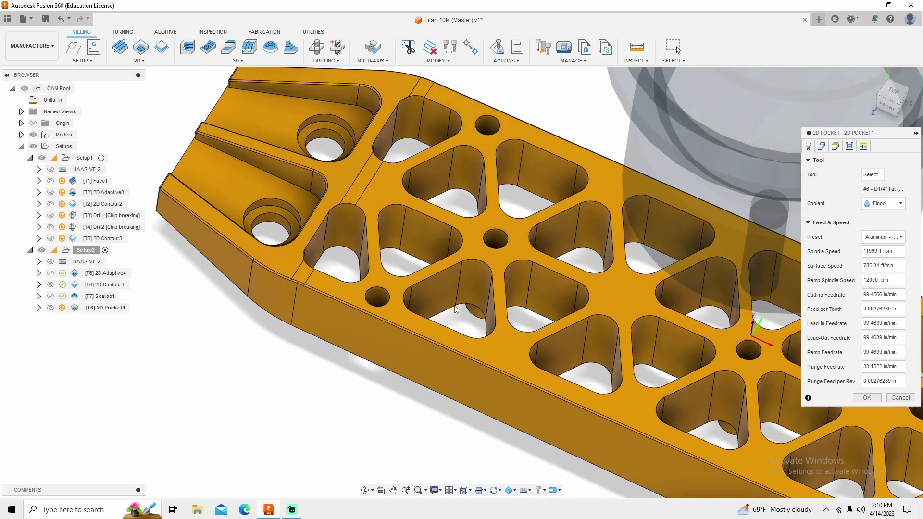
pyautogui.click(835, 146)
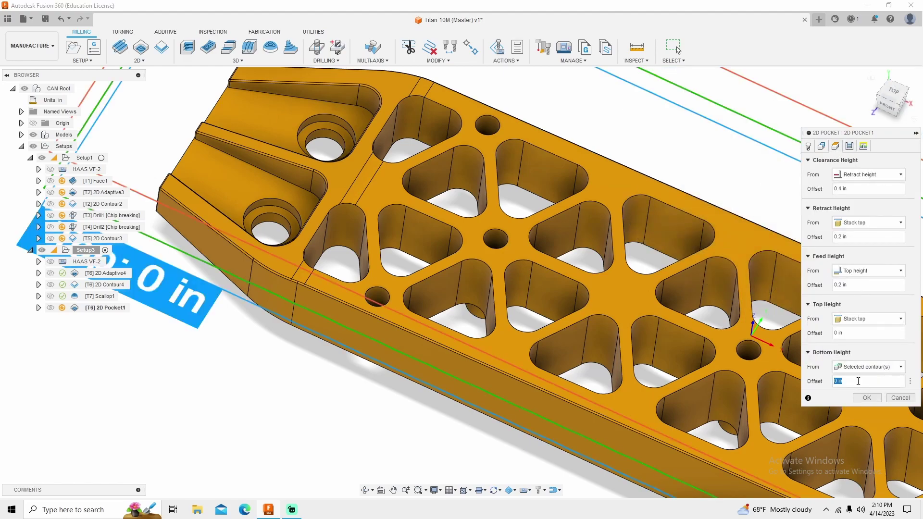
pyautogui.write('.05')
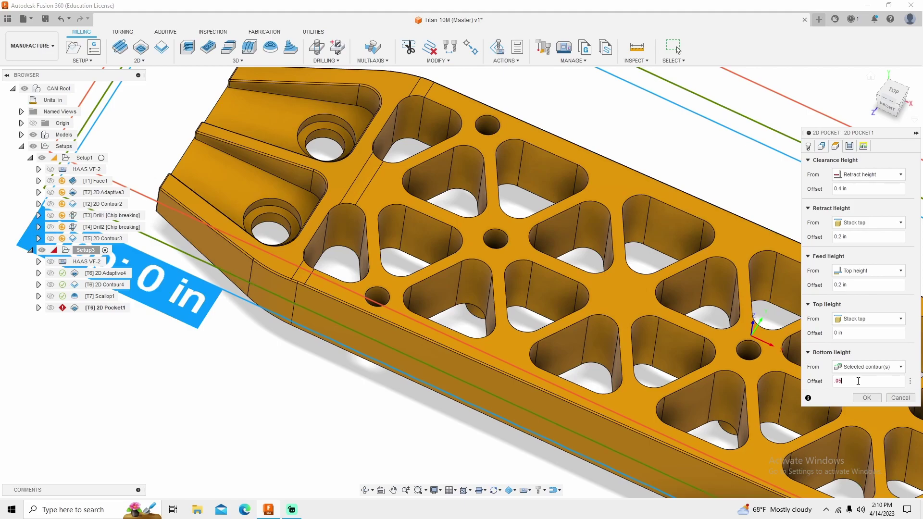
pyautogui.scroll(-3, 403, 298)
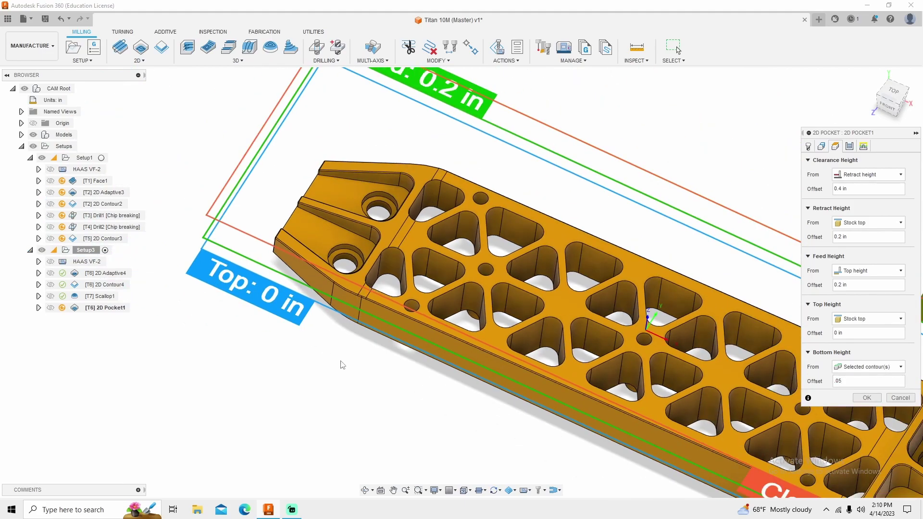
pyautogui.click(849, 147)
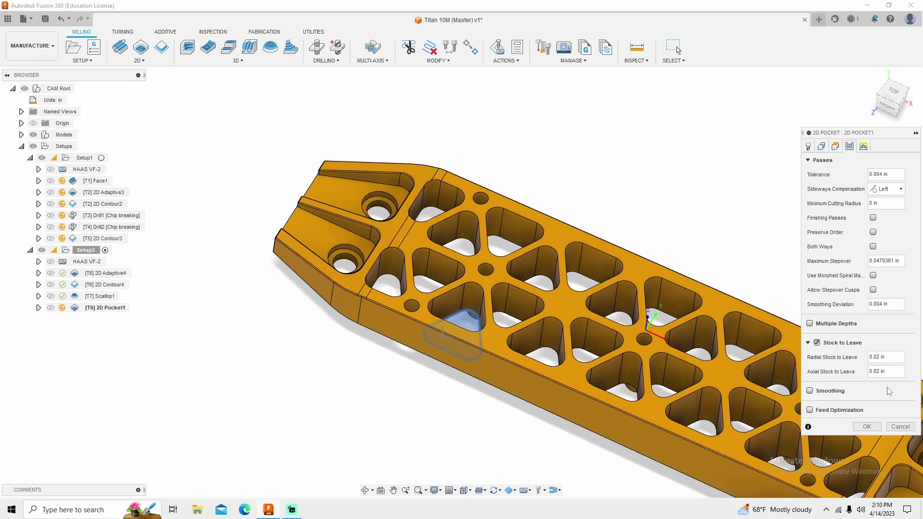
pyautogui.click(816, 344)
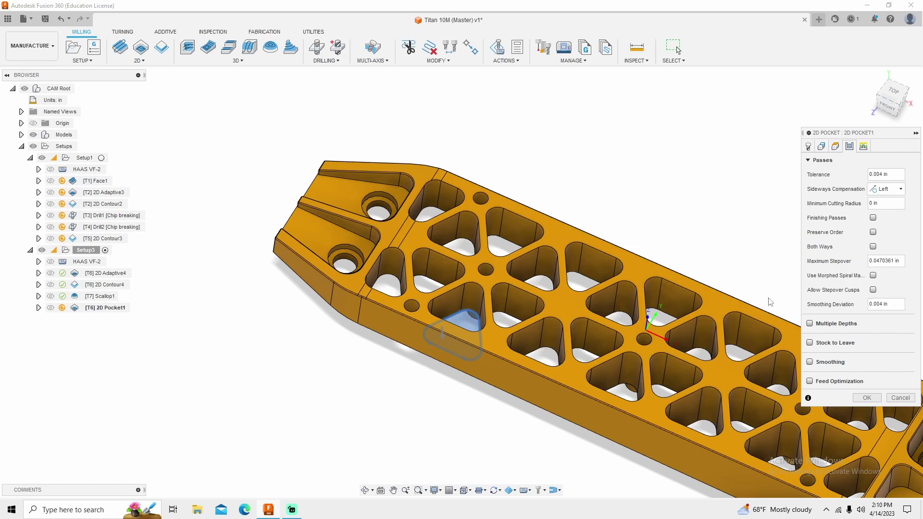
# Generate the 2D Pocket toolpath and inspect it in the triangular pocket, on both the part and the remaining stock.
pyautogui.click(867, 398)
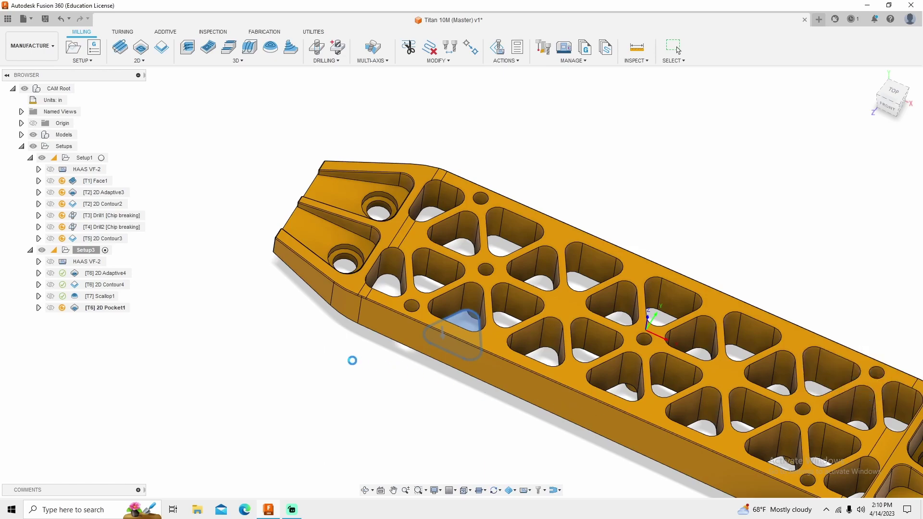
pyautogui.scroll(6, 462, 335)
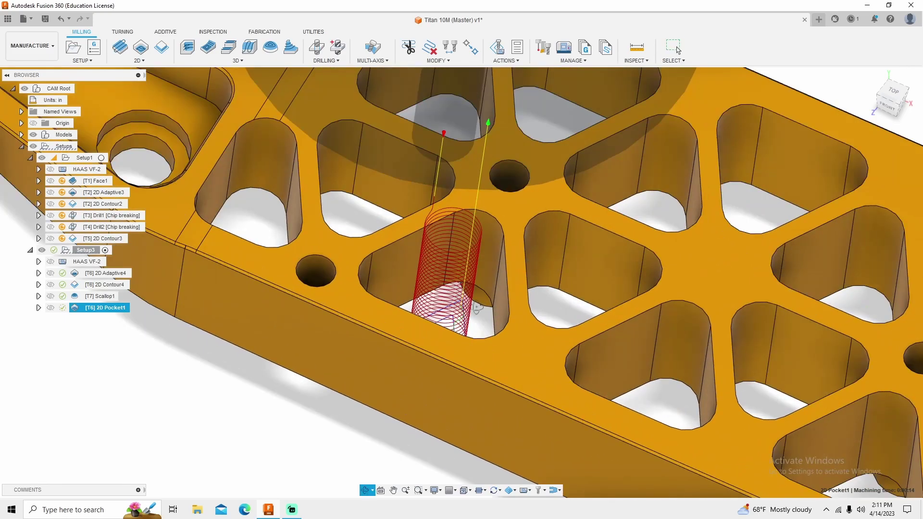
pyautogui.moveTo(476, 308)
pyautogui.keyDown('shift'); pyautogui.mouseDown(button='middle')
pyautogui.moveTo(468, 308)
pyautogui.moveTo(469, 389)
pyautogui.moveTo(468, 307)
pyautogui.moveTo(481, 308)
pyautogui.moveTo(482, 261)
pyautogui.moveTo(476, 272)
pyautogui.moveTo(500, 293)
pyautogui.moveTo(485, 344)
pyautogui.moveTo(501, 260)
pyautogui.moveTo(491, 311)
pyautogui.mouseUp(button='middle'); pyautogui.keyUp('shift')
pyautogui.scroll(-2, 471, 292)
pyautogui.scroll(1, 472, 292)
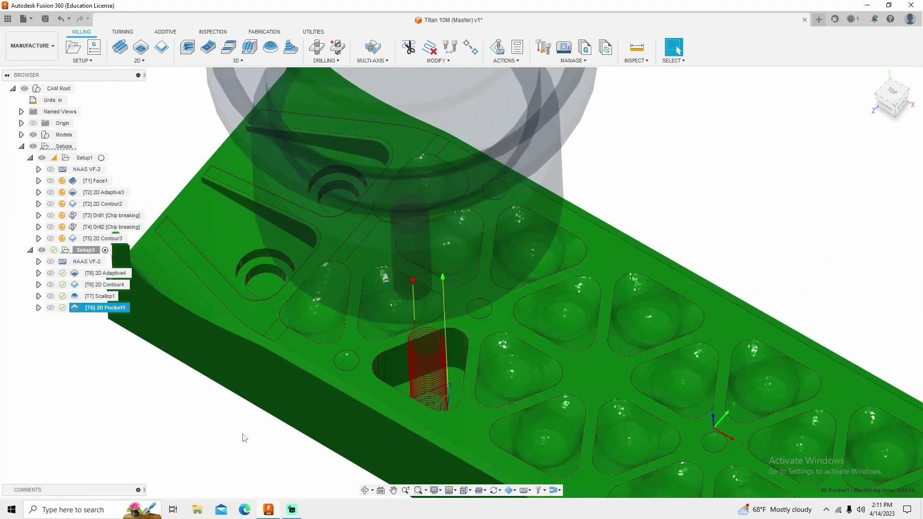
pyautogui.scroll(5, 365, 429)
pyautogui.scroll(-3, 360, 408)
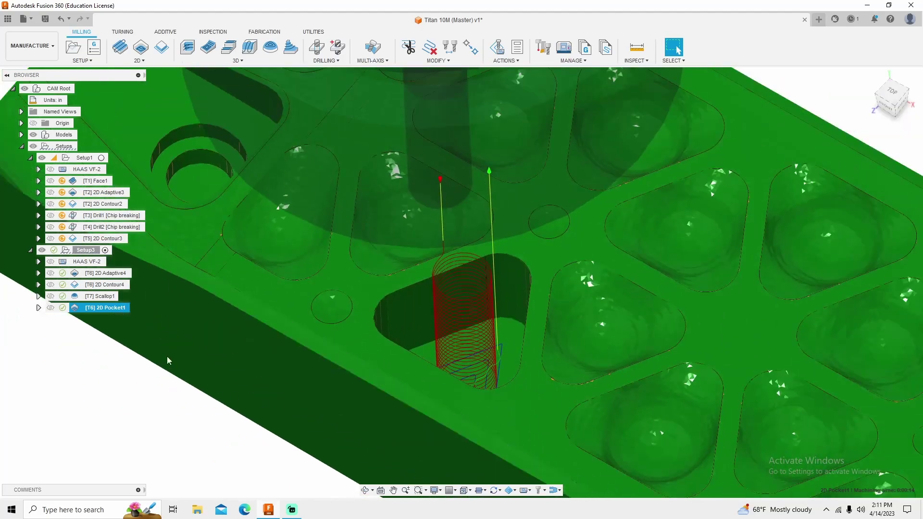
# Set the 2D Pocket's feed height to reference the model top and inspect the toolpath against the part and stock.
pyautogui.rightClick(99, 312)
pyautogui.click(115, 7)
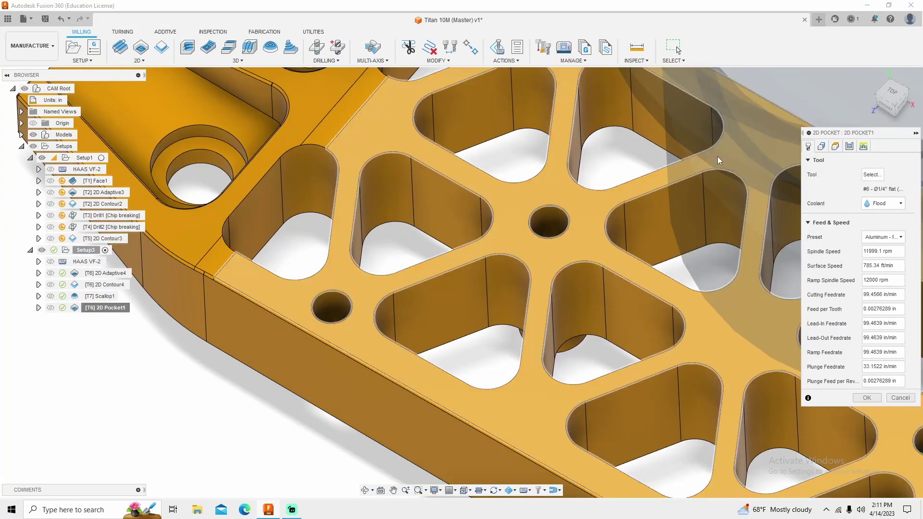
pyautogui.click(834, 146)
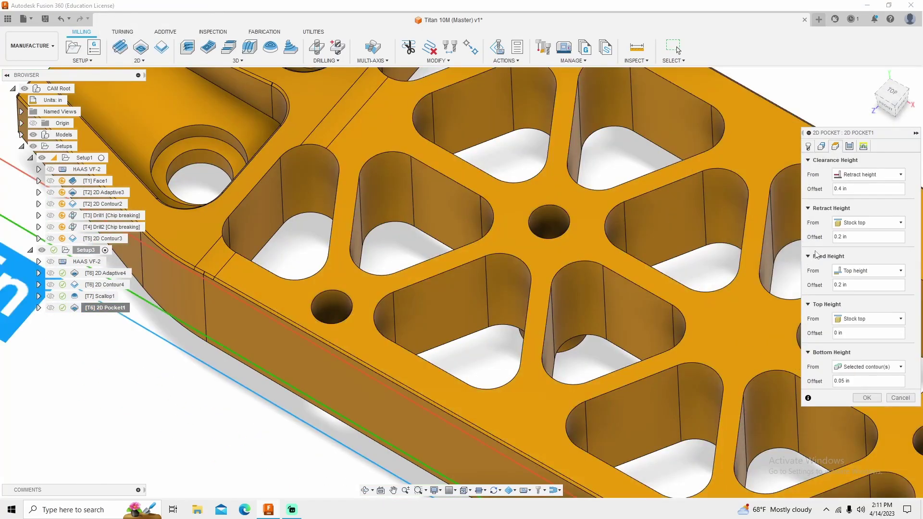
pyautogui.click(841, 271)
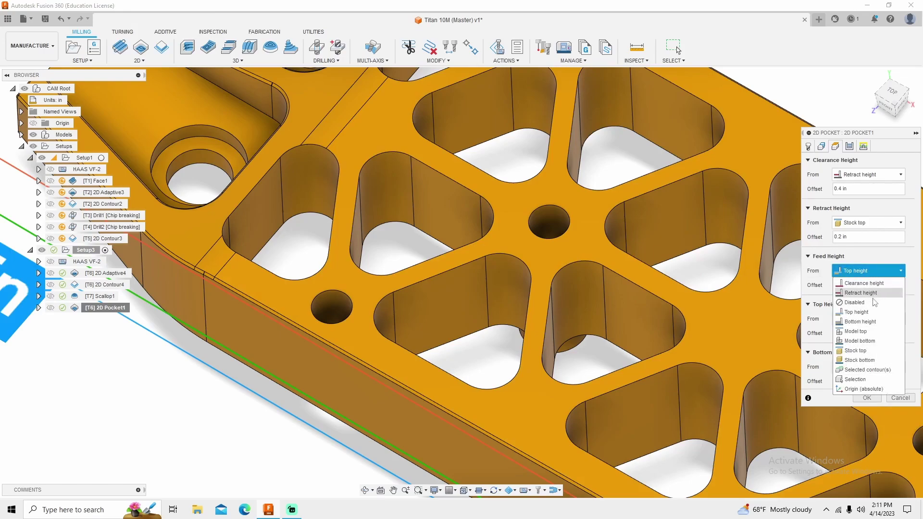
pyautogui.click(856, 331)
pyautogui.scroll(-3, 659, 243)
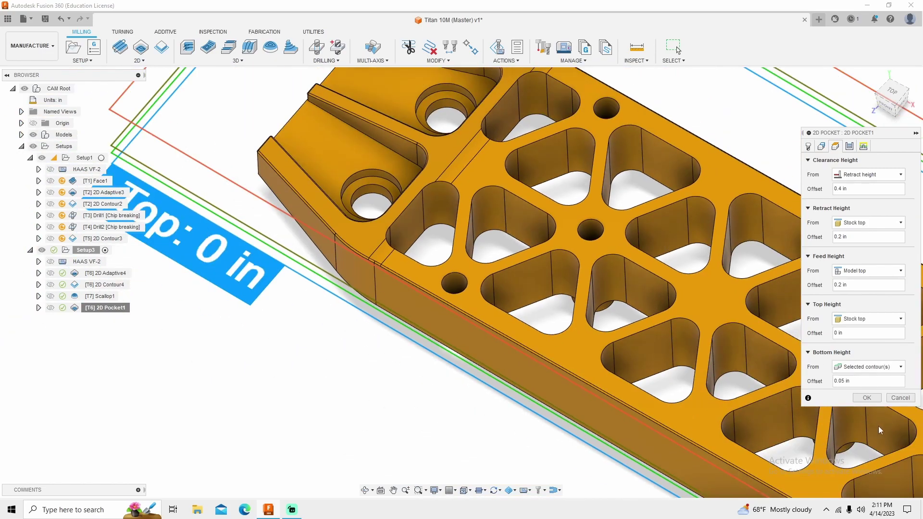
pyautogui.click(867, 398)
pyautogui.keyDown('shift'); pyautogui.moveTo(650, 327); pyautogui.dragTo(509, 240, button='middle'); pyautogui.keyUp('shift')
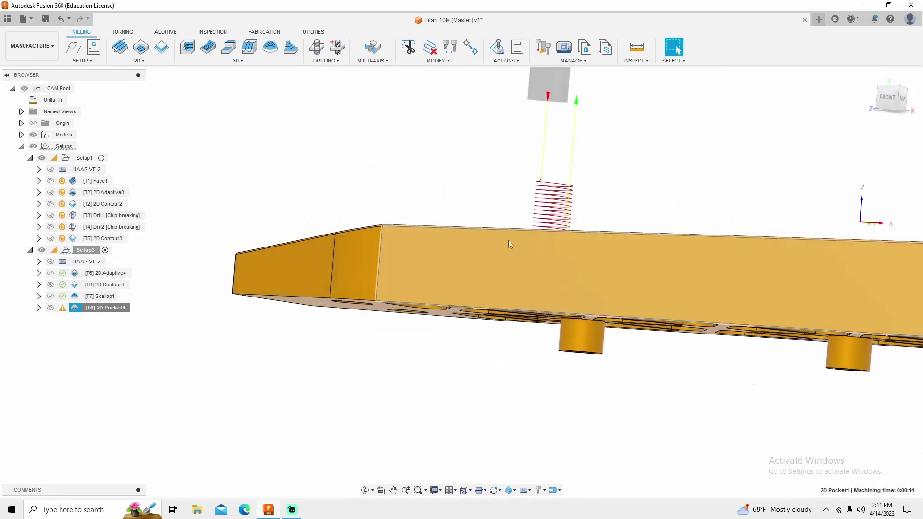
pyautogui.scroll(-5, 443, 243)
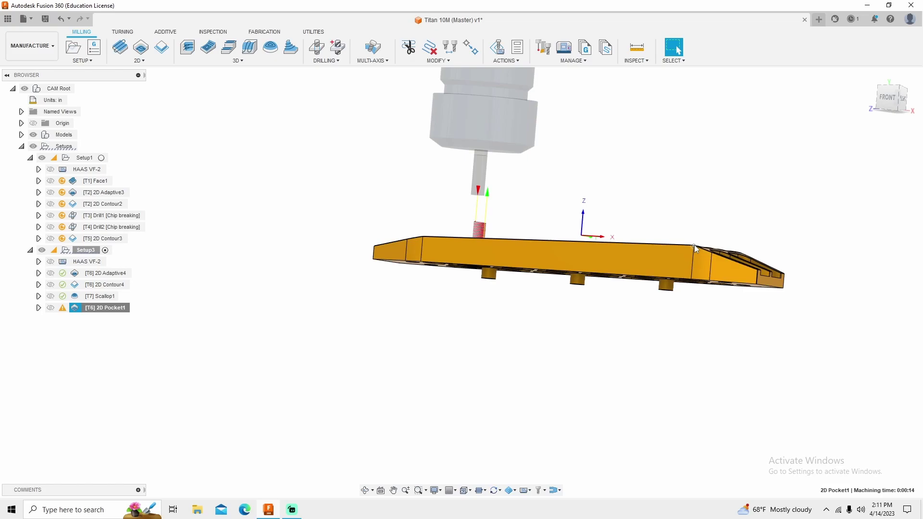
pyautogui.keyDown('shift'); pyautogui.moveTo(689, 245); pyautogui.dragTo(482, 276, button='middle'); pyautogui.keyUp('shift')
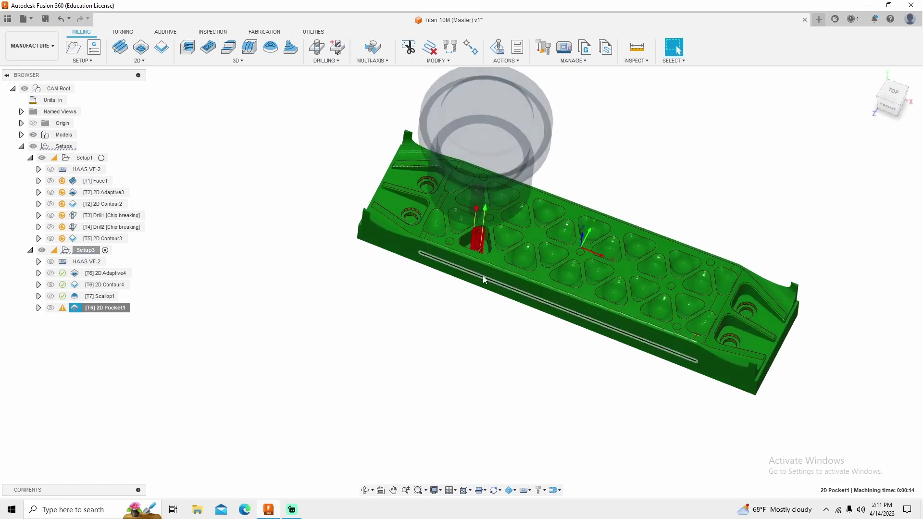
pyautogui.scroll(6, 482, 276)
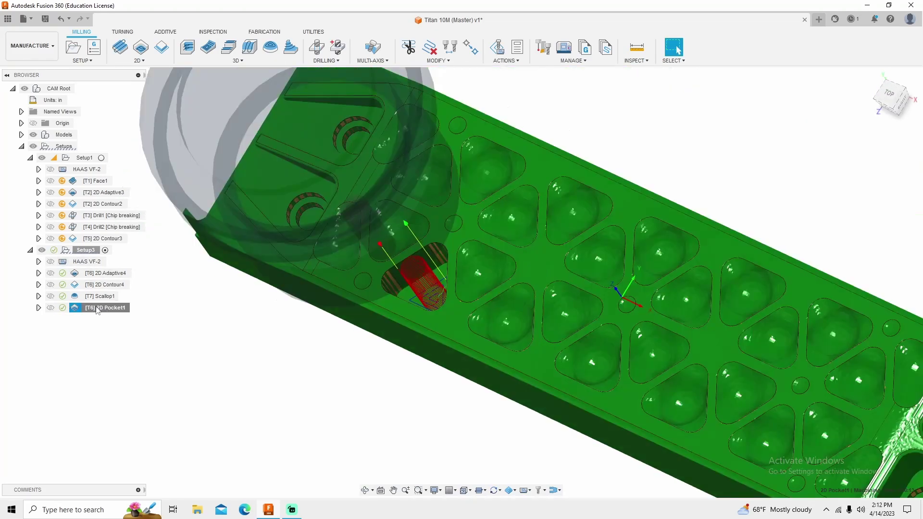
# Add the bottom contours of the other triangular pockets near the first one to the 2D Pocket's geometry.
pyautogui.rightClick(104, 308)
pyautogui.click(136, 21)
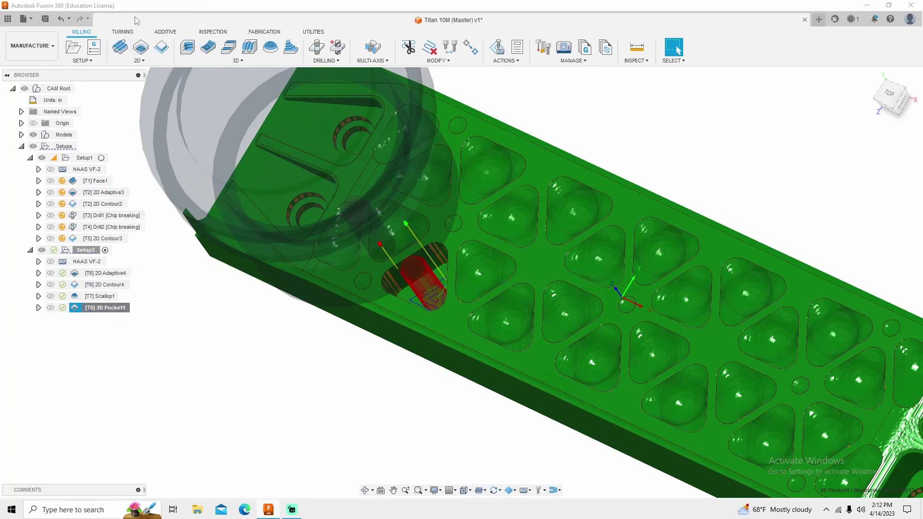
pyautogui.click(821, 146)
pyautogui.scroll(4, 438, 275)
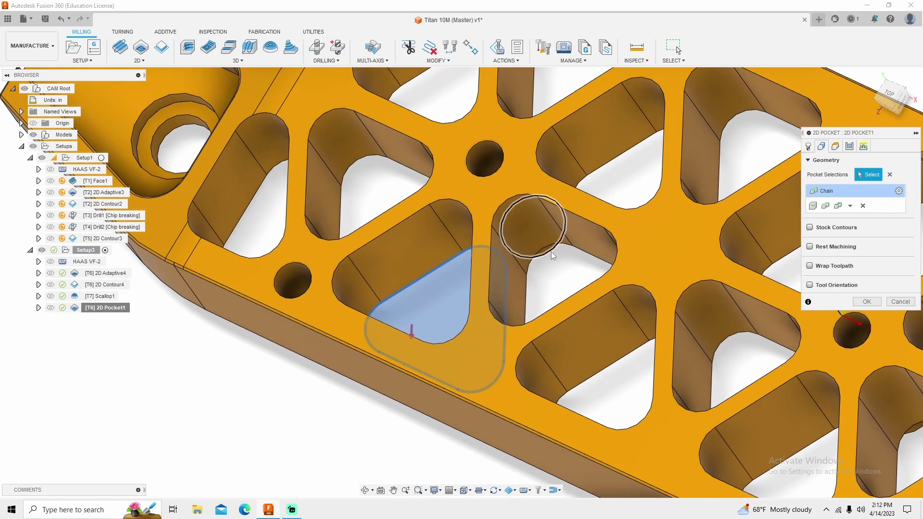
pyautogui.click(559, 231)
pyautogui.click(584, 179)
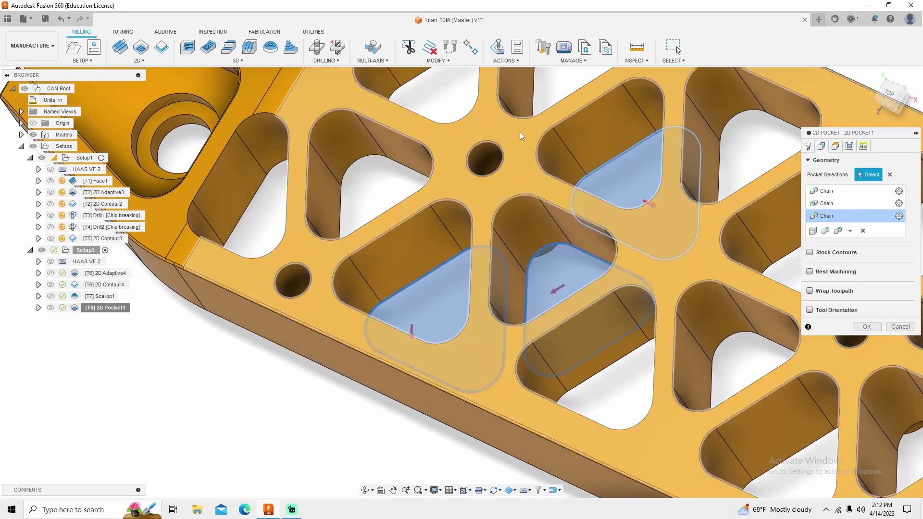
pyautogui.click(533, 106)
pyautogui.click(415, 82)
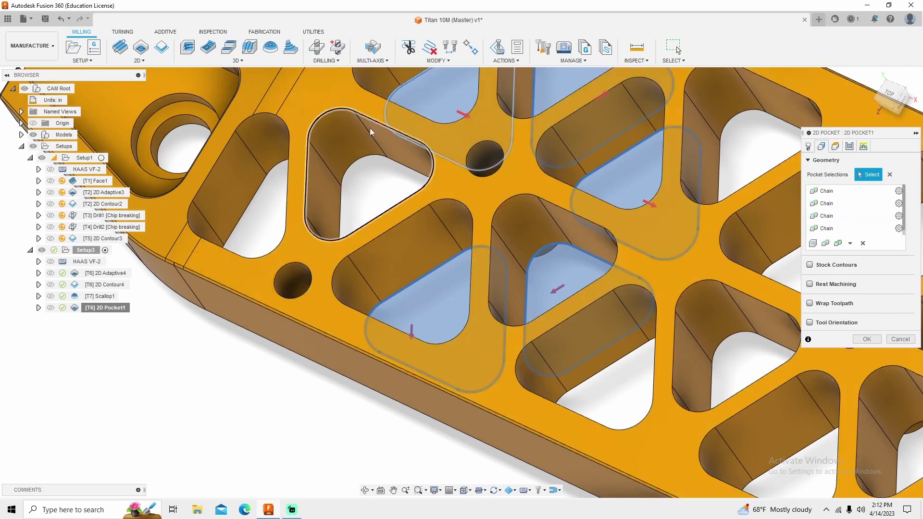
pyautogui.click(384, 163)
pyautogui.click(268, 180)
pyautogui.scroll(-5, 273, 202)
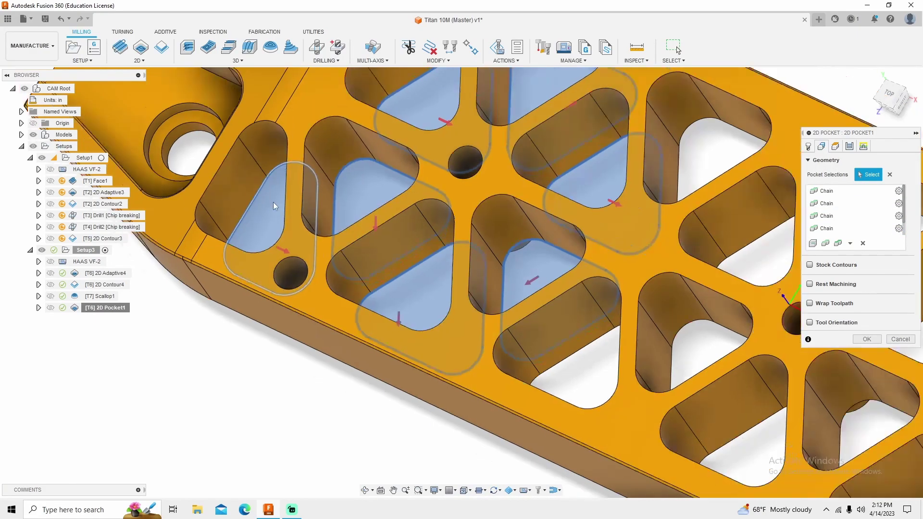
pyautogui.click(313, 121)
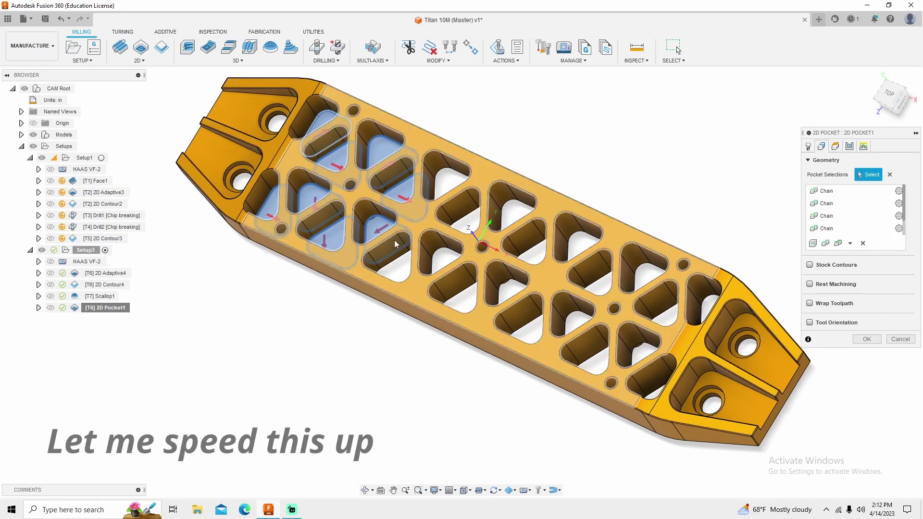
# Add the bottom contours of the triangular pockets along the middle and far end, and generate the 2D Pocket.
pyautogui.scroll(3, 393, 220)
pyautogui.click(483, 133)
pyautogui.click(404, 287)
pyautogui.click(503, 280)
pyautogui.click(580, 215)
pyautogui.click(635, 267)
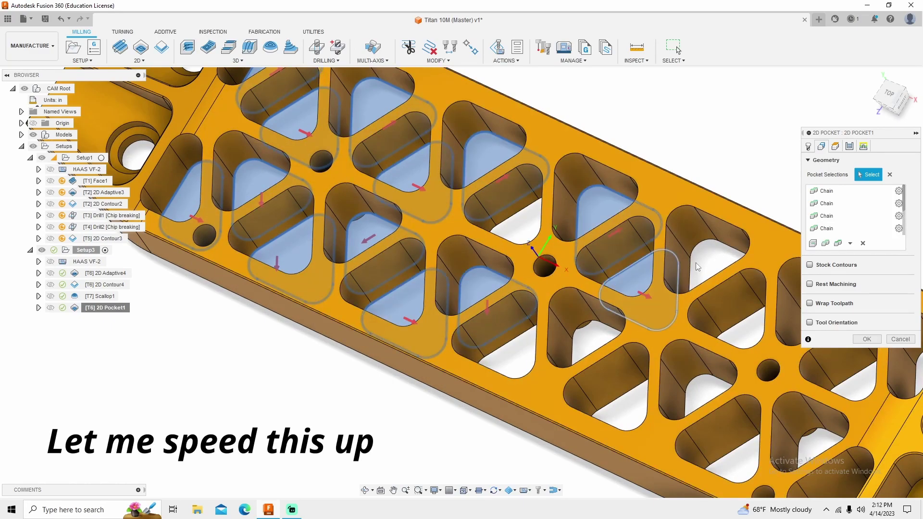
pyautogui.click(696, 264)
pyautogui.click(606, 327)
pyautogui.click(620, 398)
pyautogui.scroll(-3, 582, 293)
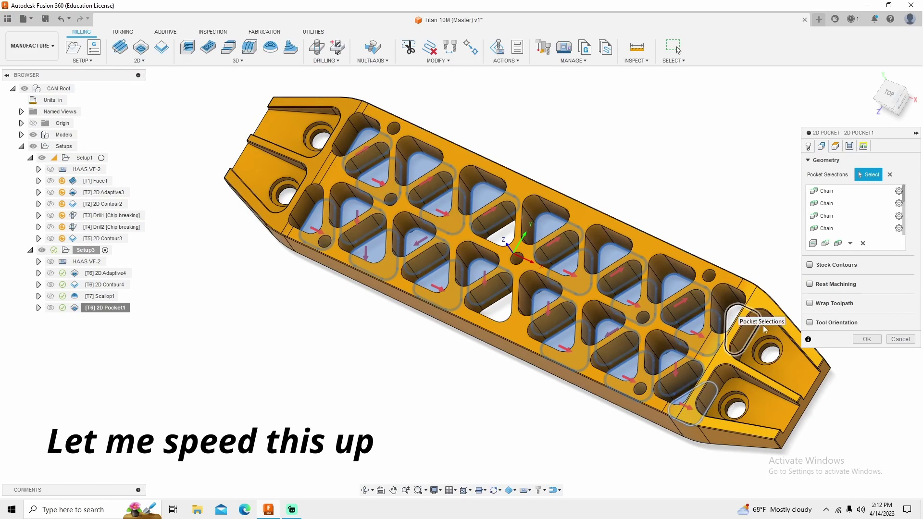
pyautogui.click(867, 339)
pyautogui.keyDown('shift'); pyautogui.moveTo(271, 308); pyautogui.dragTo(301, 310, button='middle'); pyautogui.keyUp('shift')
# Add the two missed triangular pockets beside the central hole to the 2D Pocket and inspect the regenerated toolpath.
pyautogui.rightClick(110, 308)
pyautogui.click(126, 7)
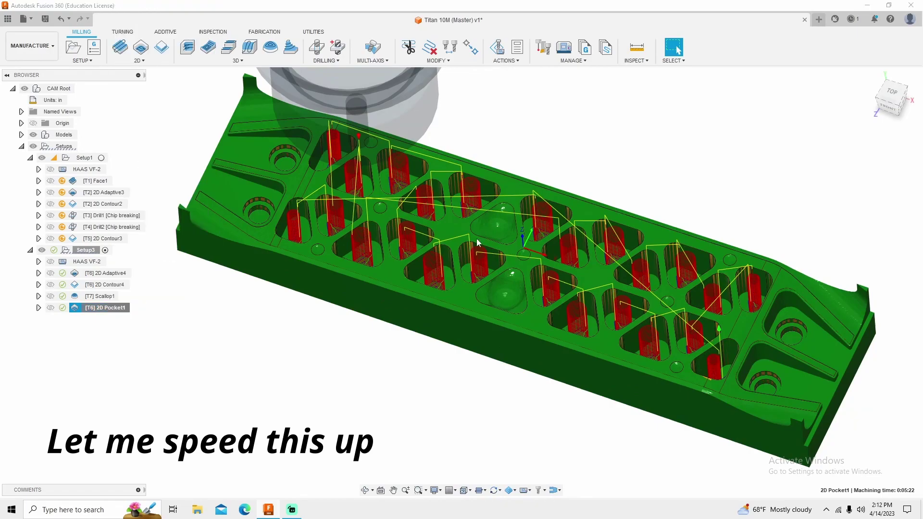
pyautogui.click(821, 146)
pyautogui.click(866, 339)
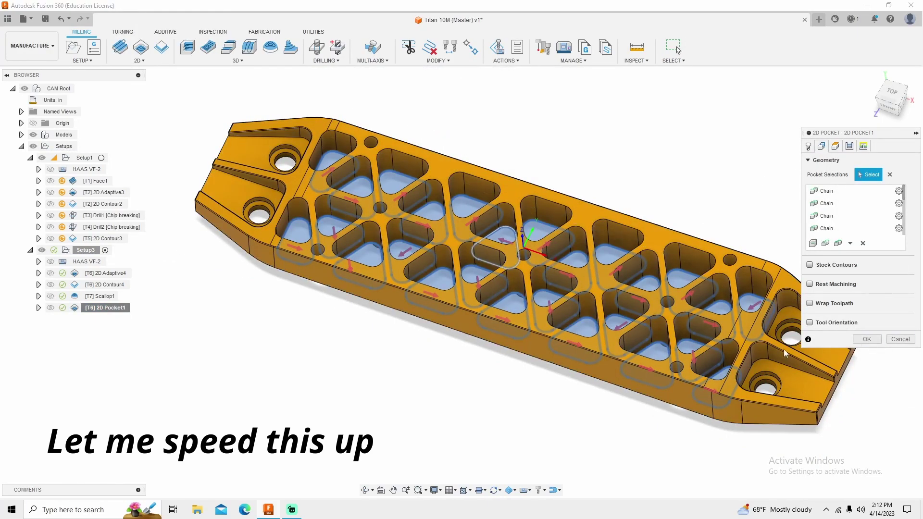
pyautogui.keyDown('shift'); pyautogui.moveTo(221, 382); pyautogui.dragTo(376, 274, button='middle'); pyautogui.keyUp('shift')
pyautogui.scroll(8, 423, 221)
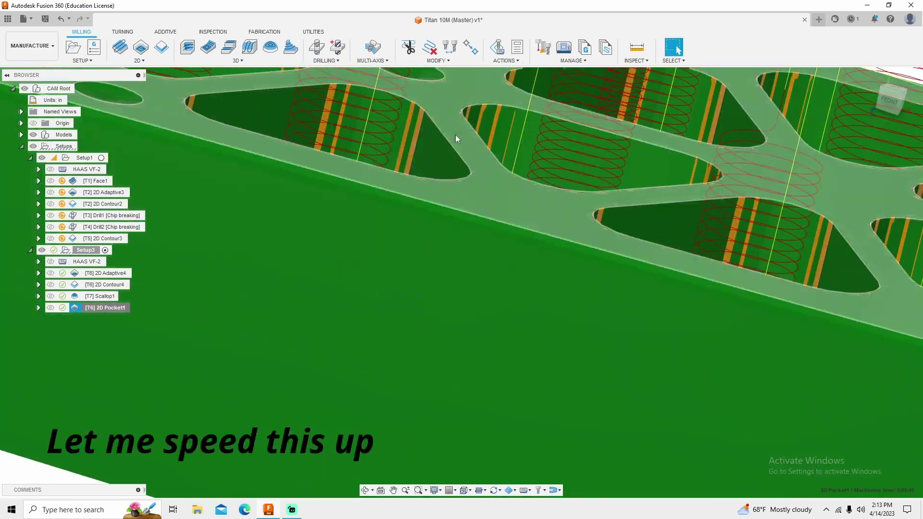
pyautogui.scroll(-3, 404, 217)
pyautogui.scroll(-8, 398, 212)
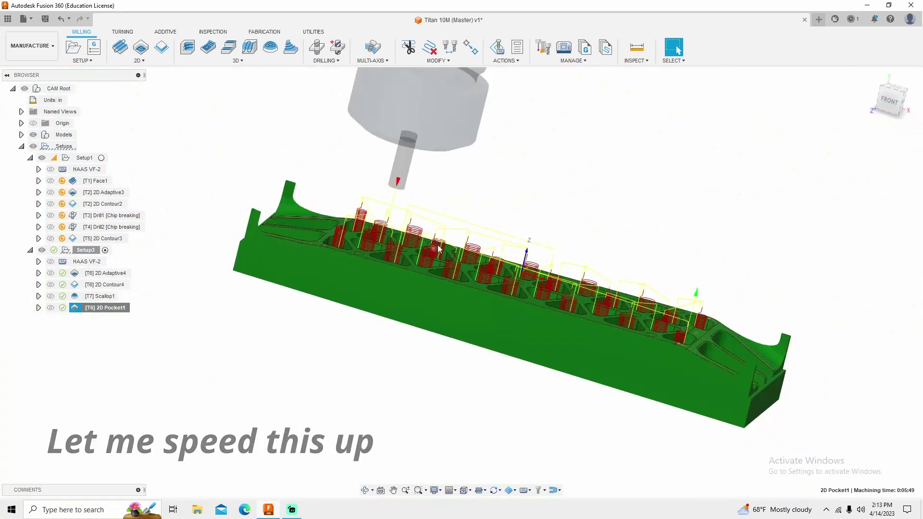
# Open the Scallop operation for editing and compare its toolpath with that of the 2D Pocket.
pyautogui.rightClick(99, 296)
pyautogui.click(129, 8)
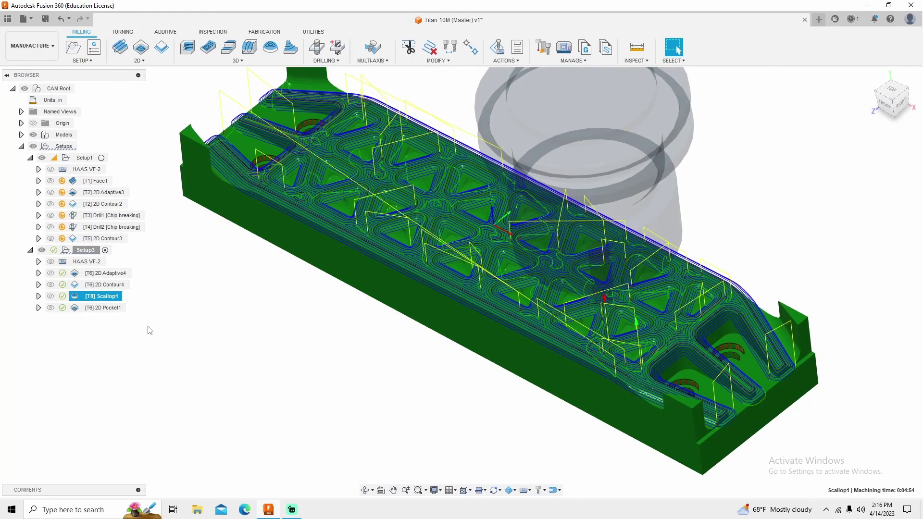
pyautogui.click(106, 308)
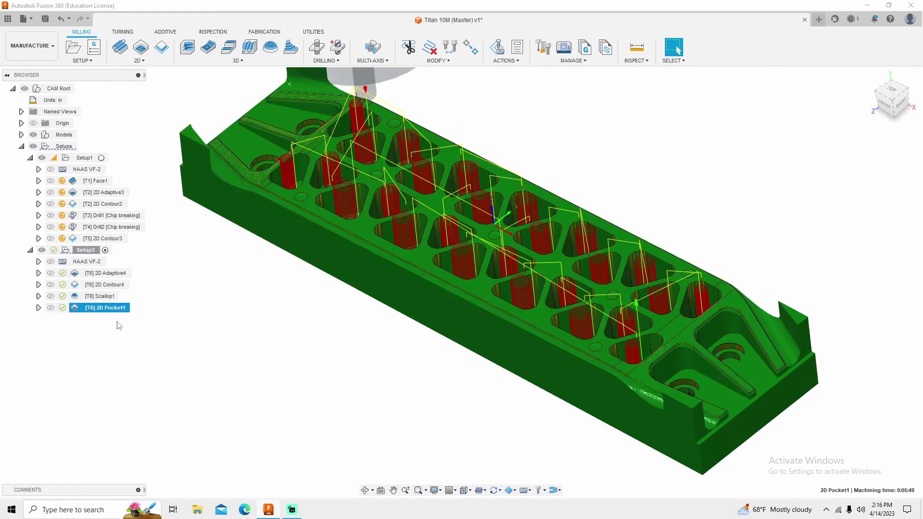
# Try placing the Scallop after the 2D Pocket in Setup3 and compare the remaining stock at each operation.
pyautogui.moveTo(94, 296); pyautogui.dragTo(98, 314)
pyautogui.click(159, 360)
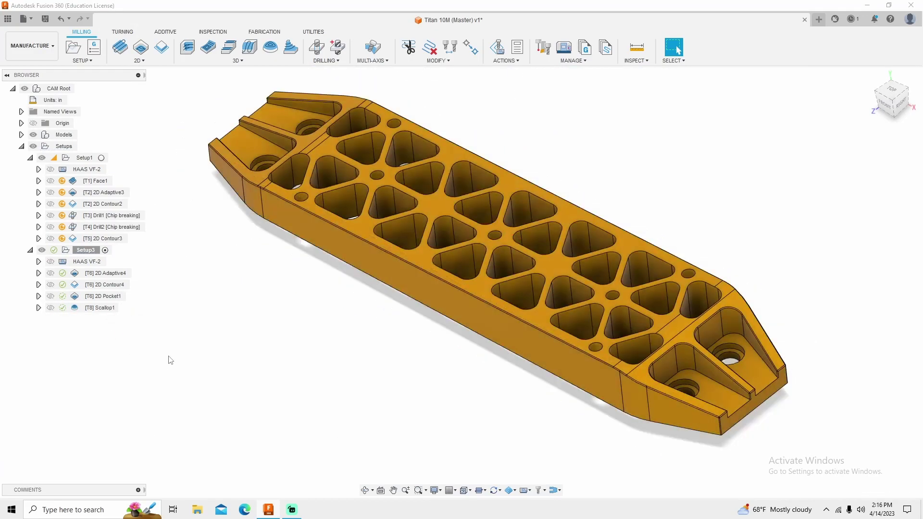
pyautogui.click(99, 286)
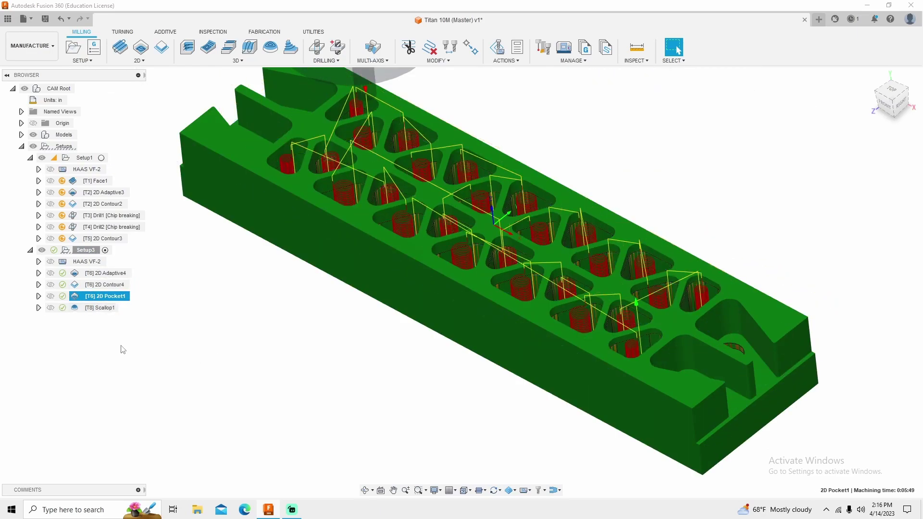
pyautogui.click(101, 308)
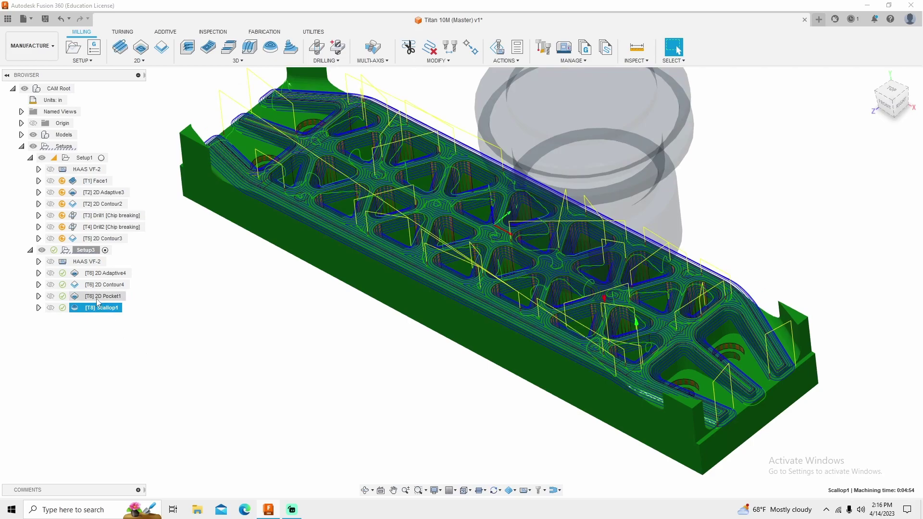
pyautogui.click(98, 296)
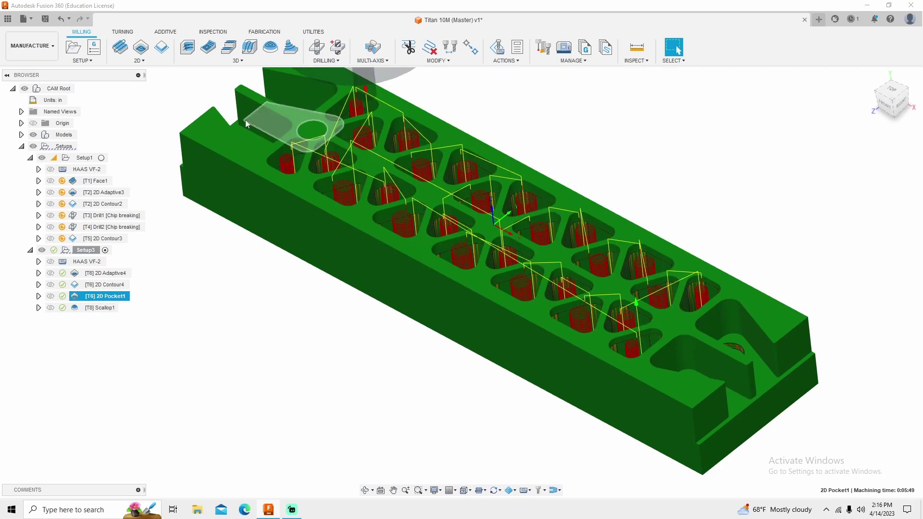
pyautogui.click(102, 308)
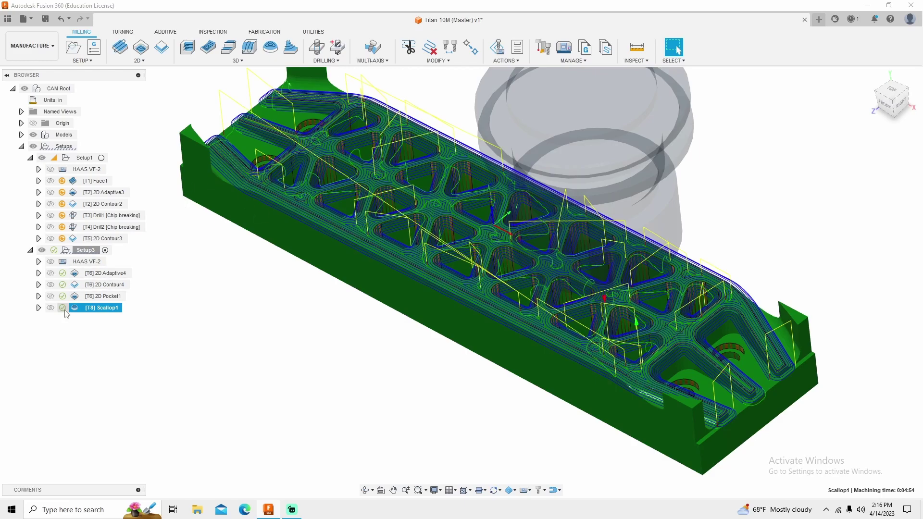
# Move the Scallop back ahead of the 2D Pocket in Setup3's operation order.
pyautogui.moveTo(94, 308); pyautogui.dragTo(92, 296)
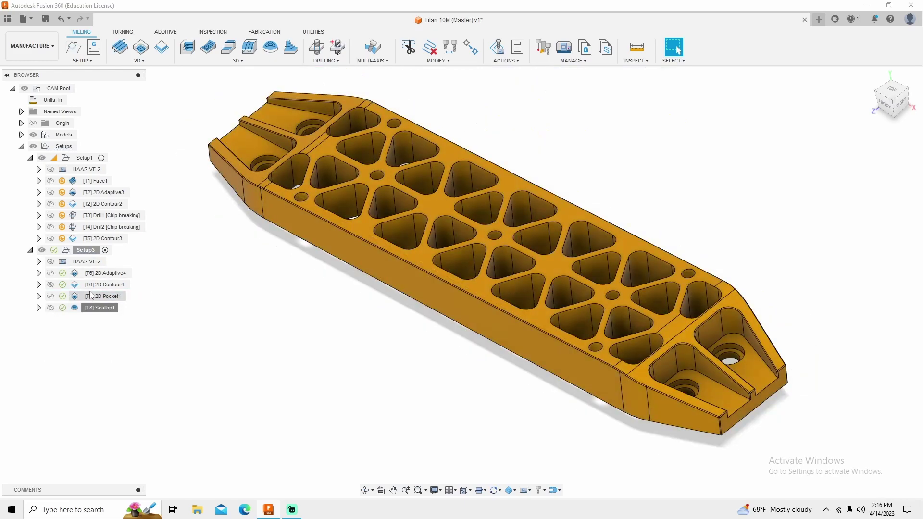
pyautogui.click(79, 262)
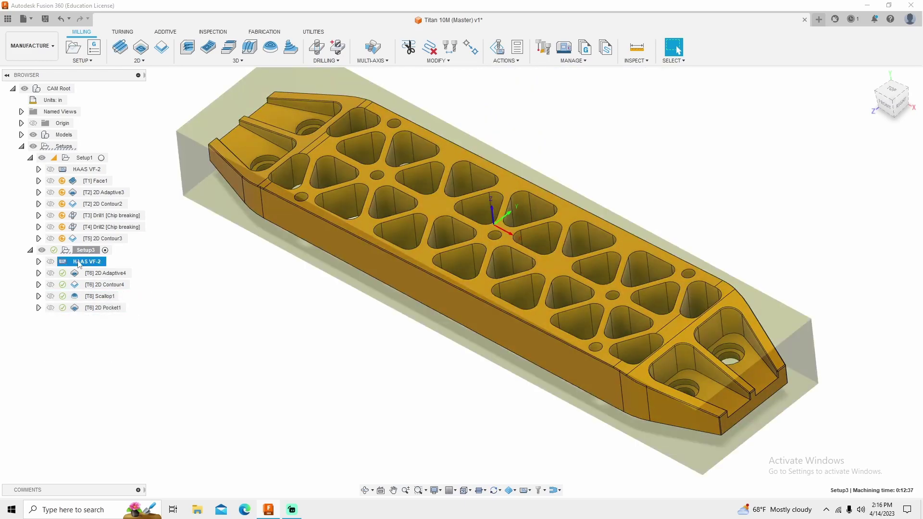
pyautogui.click(144, 291)
# Simulate all operations of Setup3 and start the playback.
pyautogui.click(82, 264)
pyautogui.rightClick(80, 251)
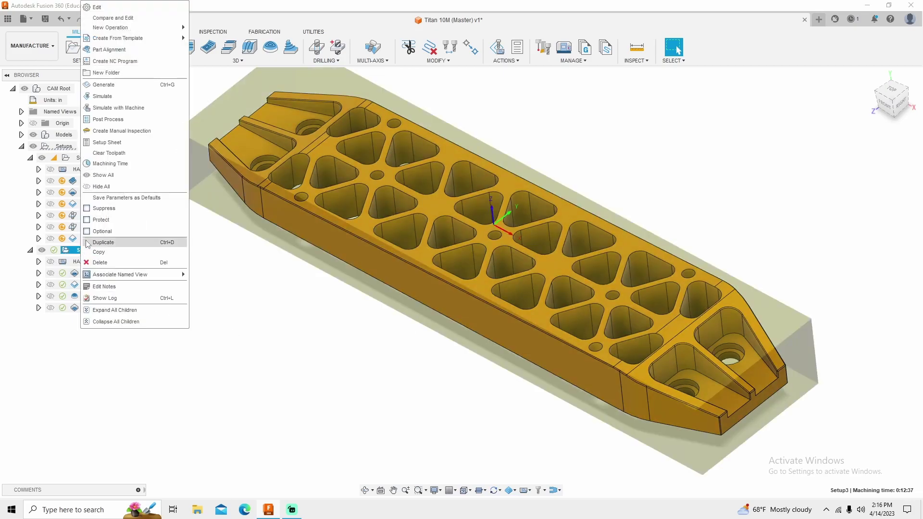
pyautogui.click(107, 96)
pyautogui.click(459, 453)
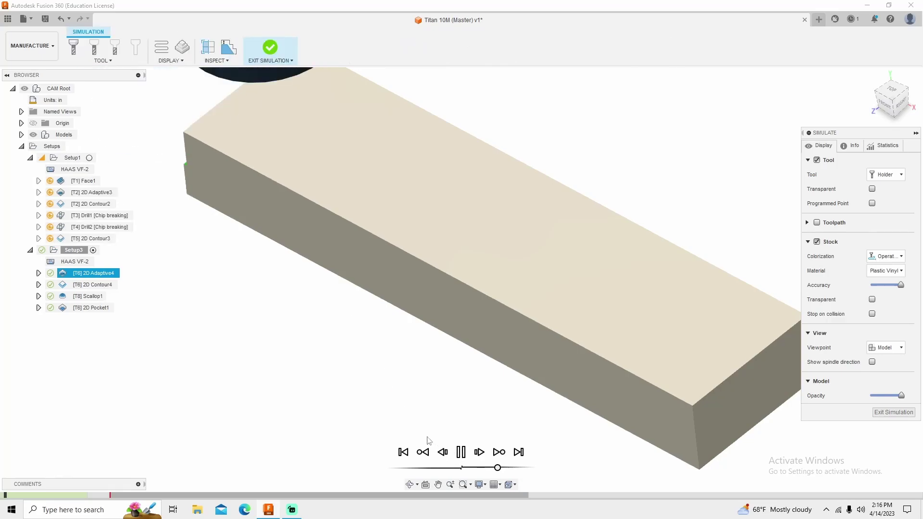
# Examine the Setup3 simulation as it runs through the Scallop, viewing the cutter and stock from several angles.
pyautogui.moveTo(294, 352)
pyautogui.keyDown('shift'); pyautogui.mouseDown(button='middle')
pyautogui.moveTo(294, 342)
pyautogui.moveTo(348, 373)
pyautogui.moveTo(299, 368)
pyautogui.mouseUp(button='middle'); pyautogui.keyUp('shift')
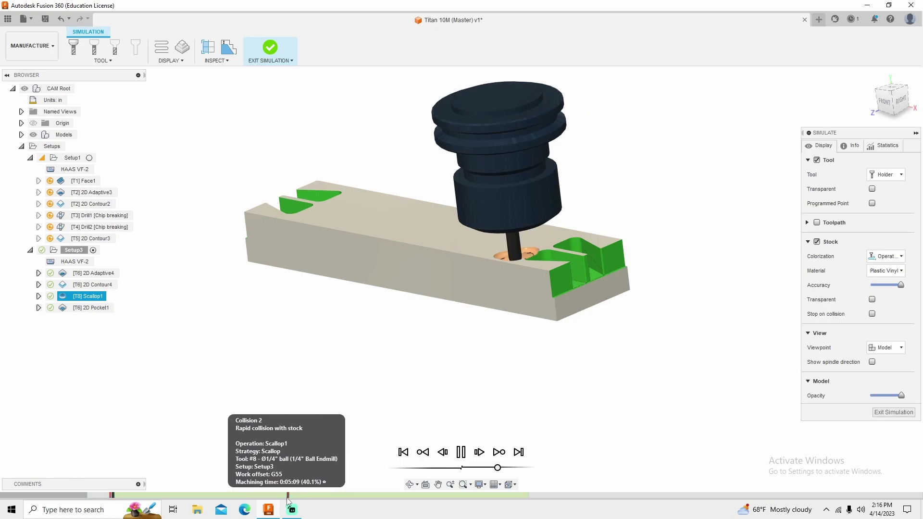
pyautogui.scroll(5, 281, 495)
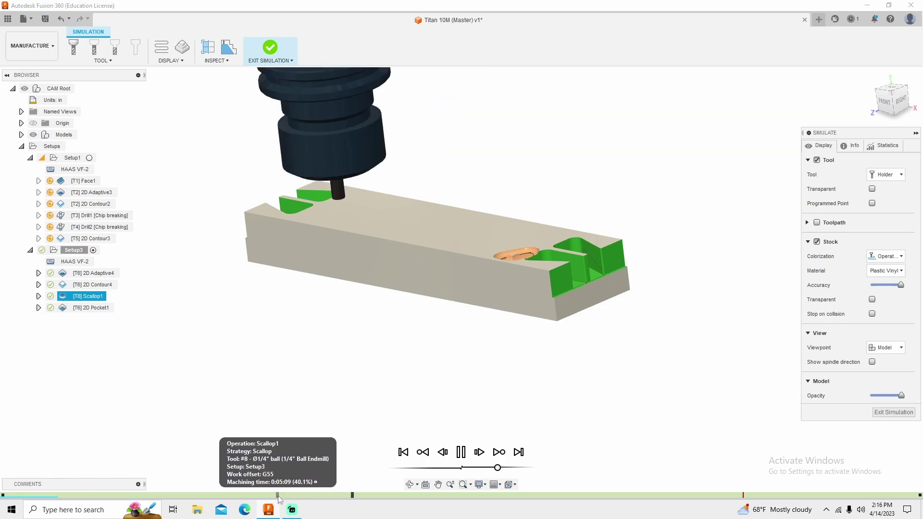
pyautogui.scroll(-3, 335, 466)
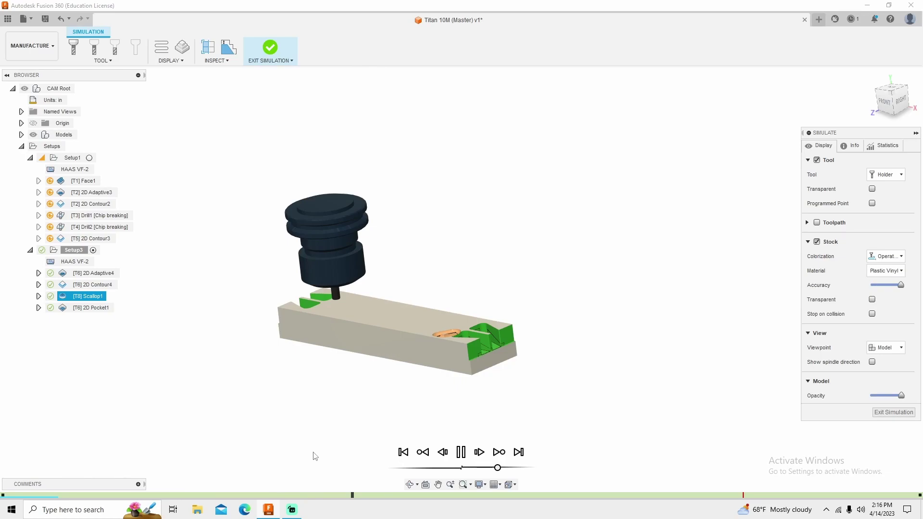
pyautogui.scroll(3, 339, 448)
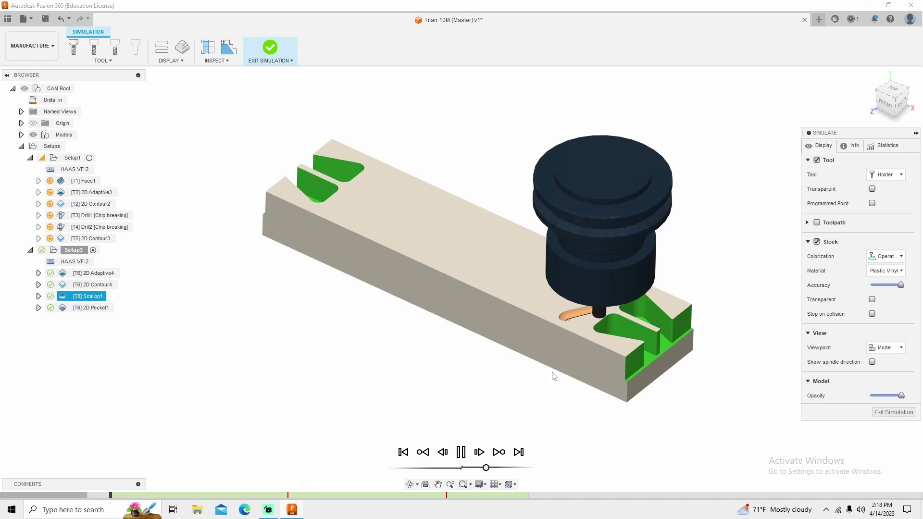
pyautogui.scroll(2, 572, 322)
pyautogui.scroll(3, 578, 316)
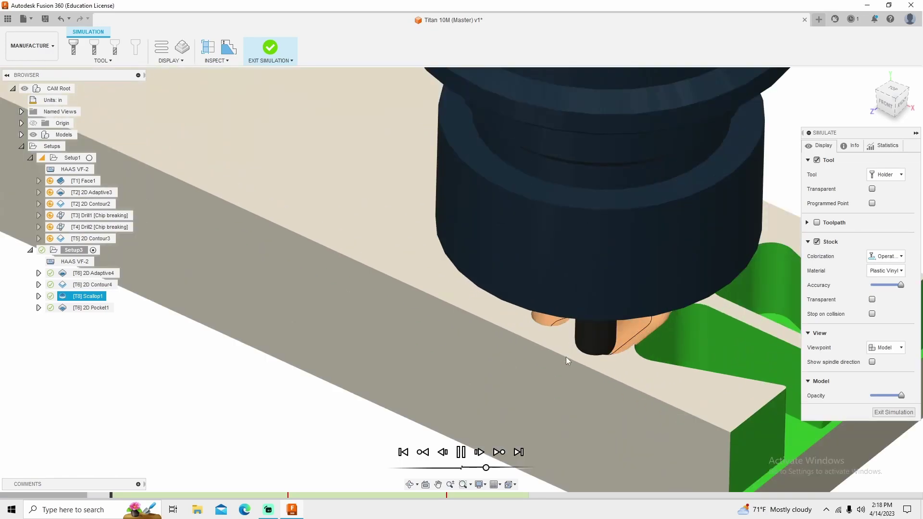
pyautogui.scroll(-5, 552, 347)
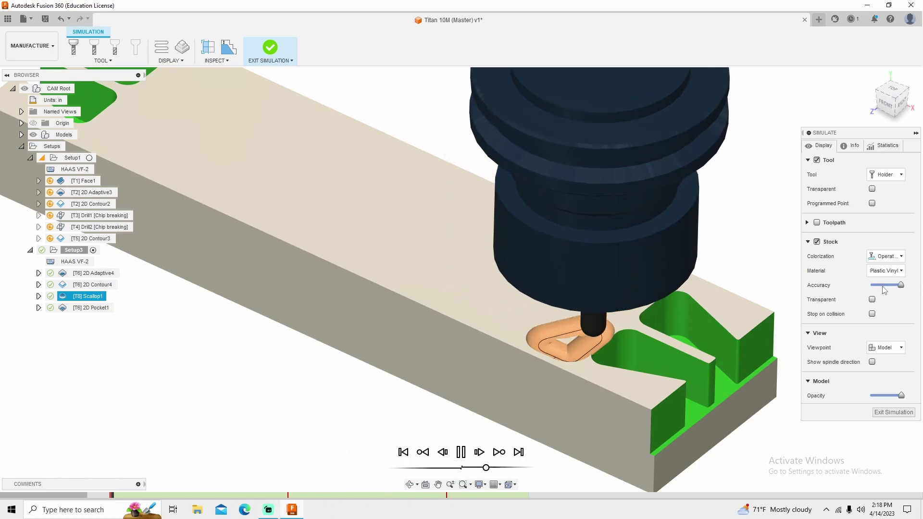
# Lower the simulation's stock accuracy, inspect the machined stock once playback reaches the 2D Pocket, and exit the simulation.
pyautogui.moveTo(901, 285); pyautogui.dragTo(884, 286)
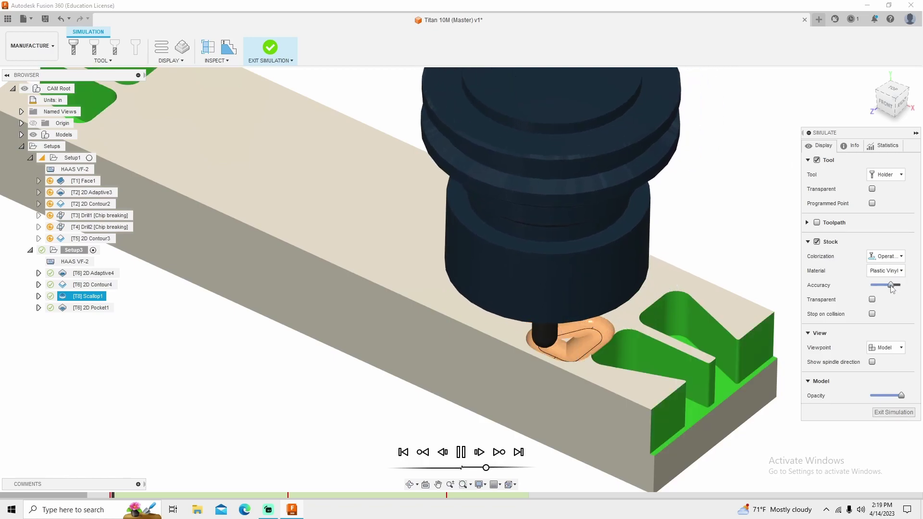
pyautogui.scroll(3, 448, 384)
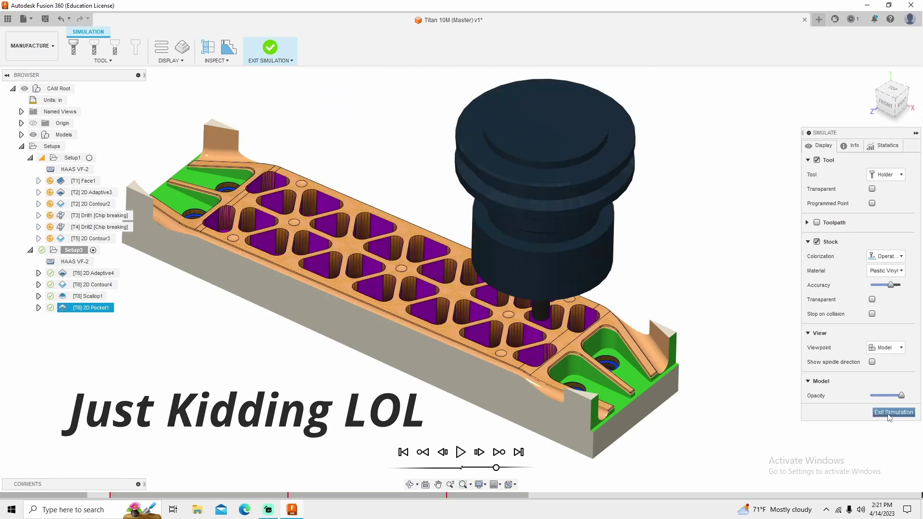
pyautogui.click(893, 412)
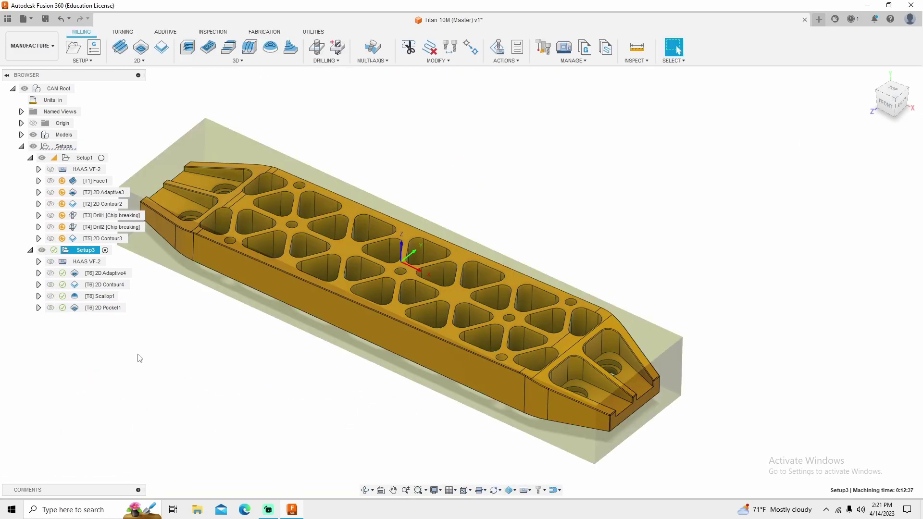
# Move the 2D Pocket ahead of the Scallop in Setup3 and briefly check the new order in simulation.
pyautogui.scroll(-3, 444, 288)
pyautogui.scroll(3, 332, 284)
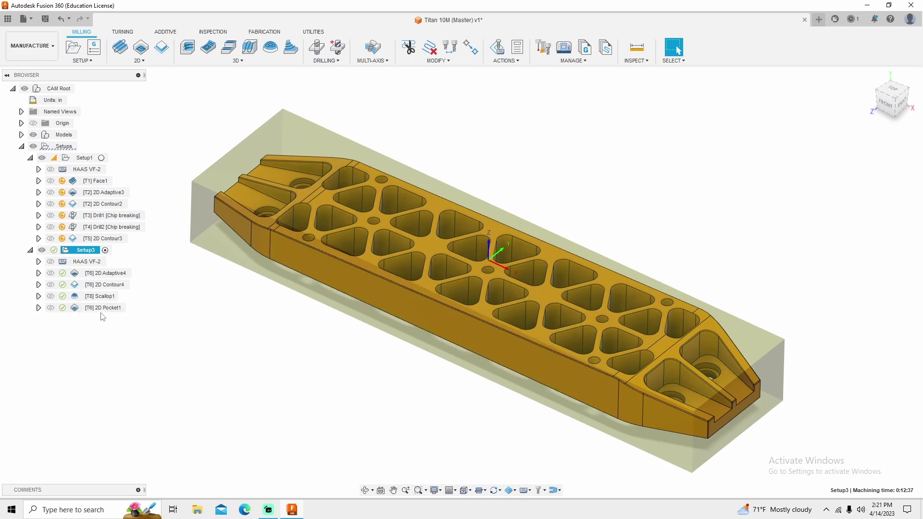
pyautogui.moveTo(101, 308)
pyautogui.mouseDown()
pyautogui.moveTo(100, 296)
pyautogui.moveTo(107, 314)
pyautogui.moveTo(243, 376)
pyautogui.mouseUp()
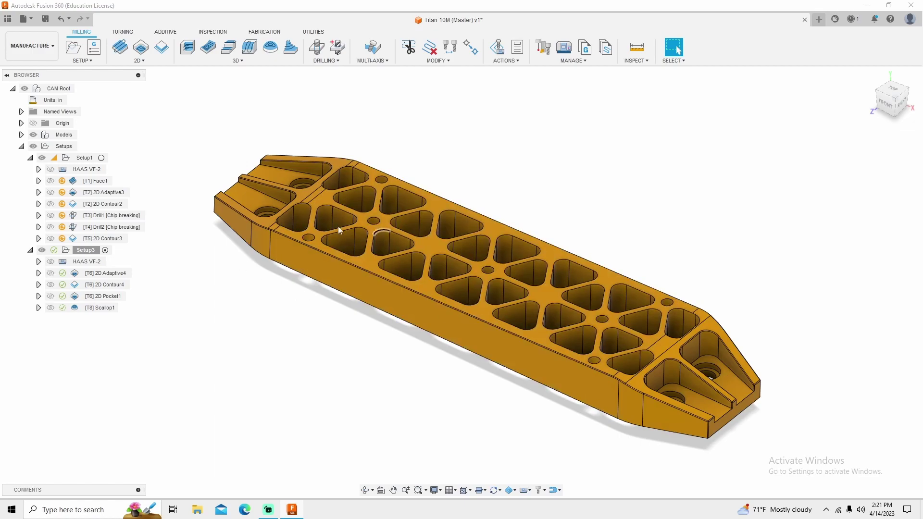
pyautogui.rightClick(89, 254)
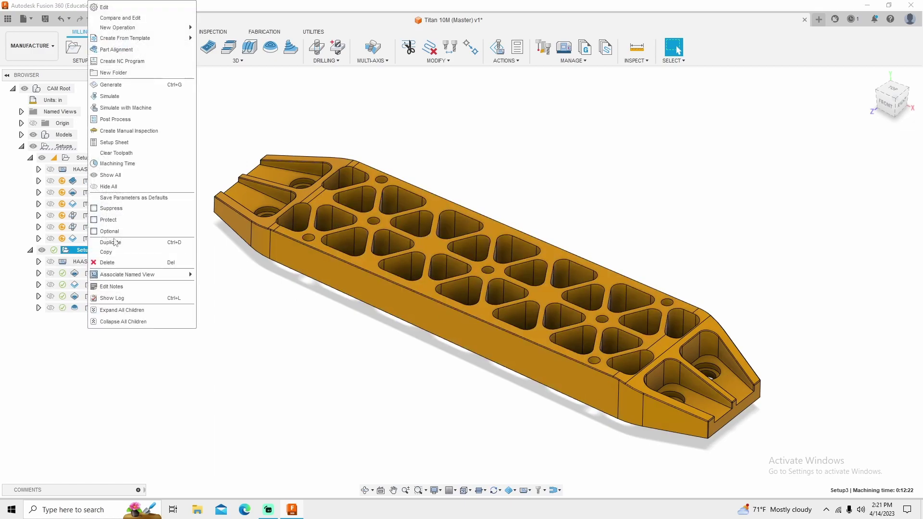
pyautogui.click(108, 96)
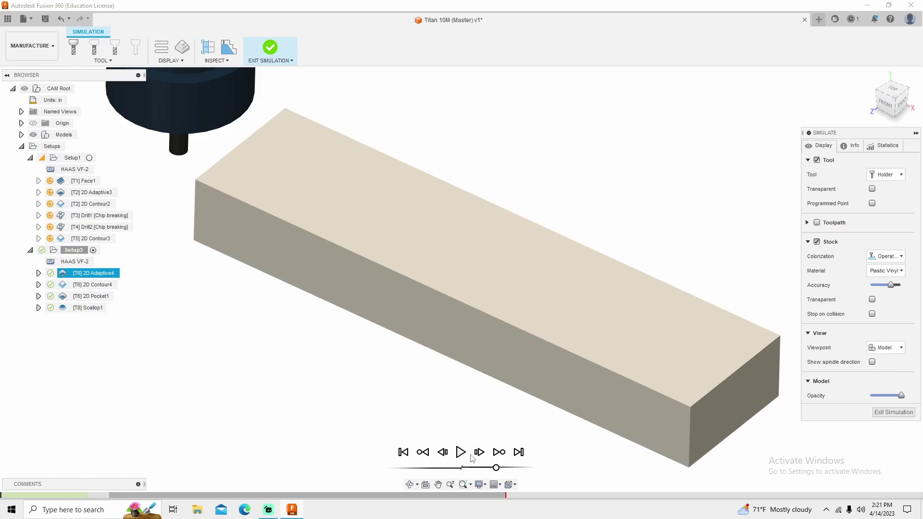
pyautogui.click(894, 412)
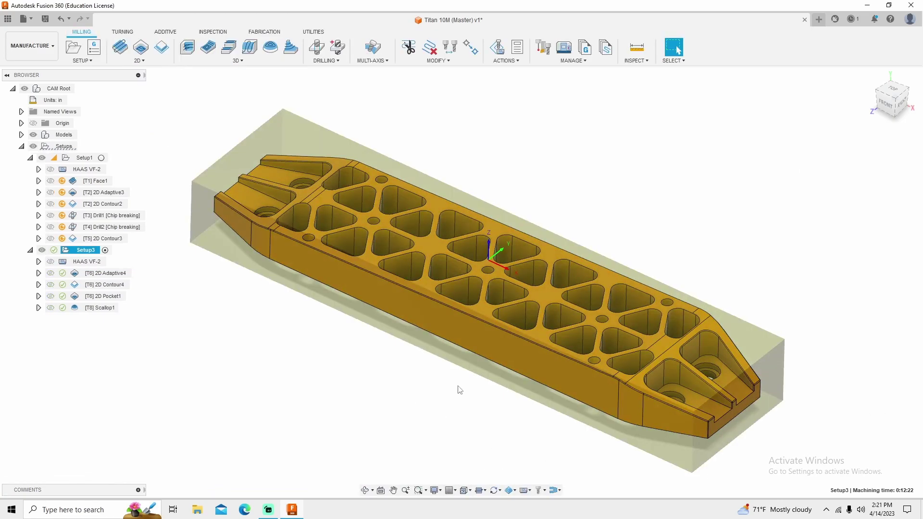
# Create a Drill operation in Setup3 using the #10-32 UNF right-hand tap from the Hole Making Tools (Inch) library.
pyautogui.scroll(-2, 399, 366)
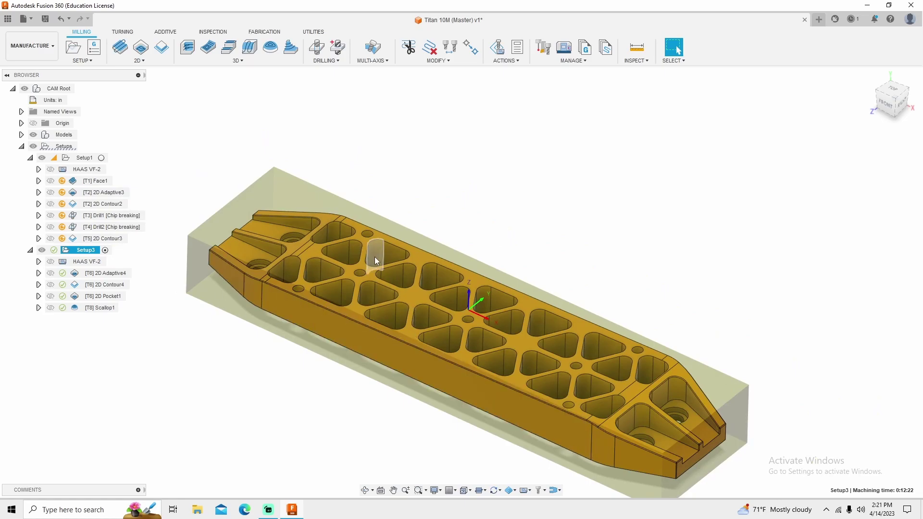
pyautogui.click(317, 46)
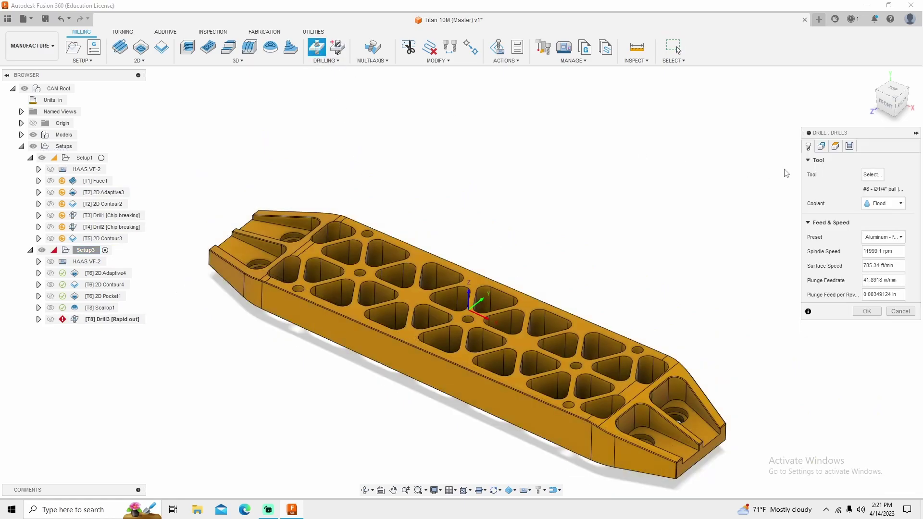
pyautogui.click(873, 175)
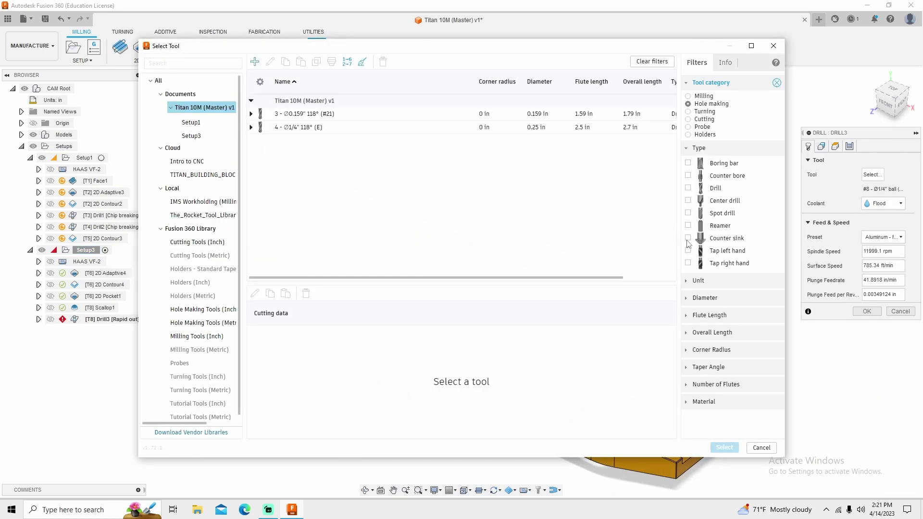
pyautogui.click(688, 263)
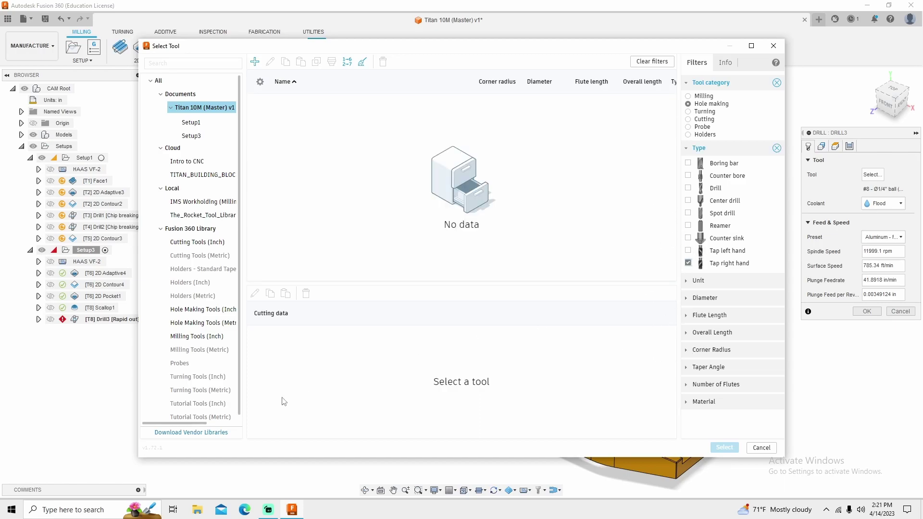
pyautogui.click(187, 310)
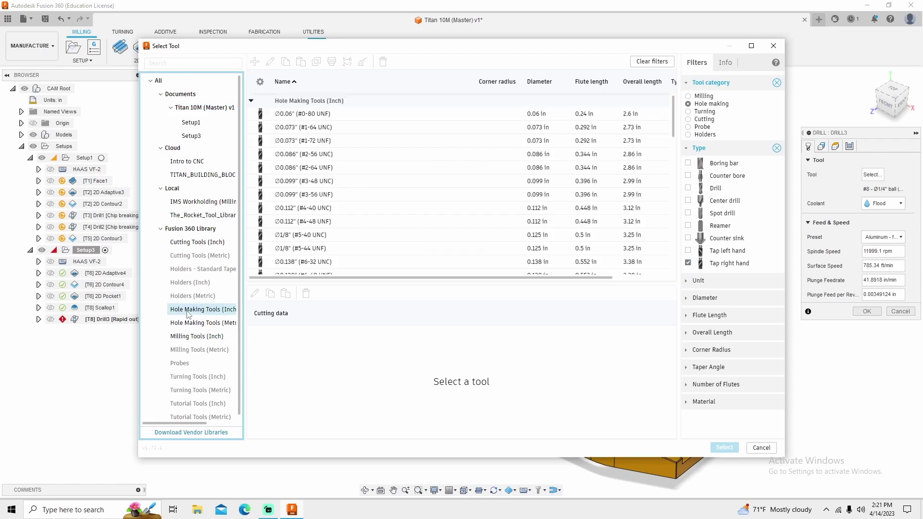
pyautogui.scroll(-4, 439, 200)
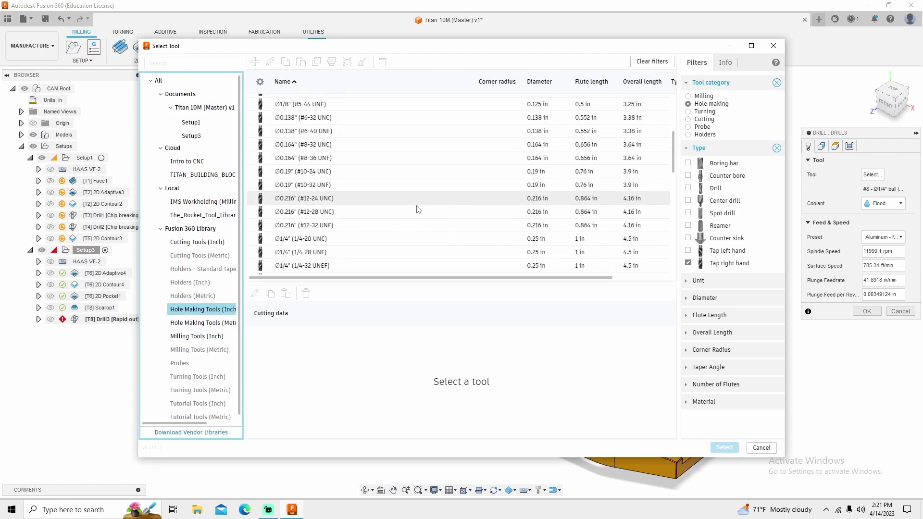
pyautogui.click(319, 185)
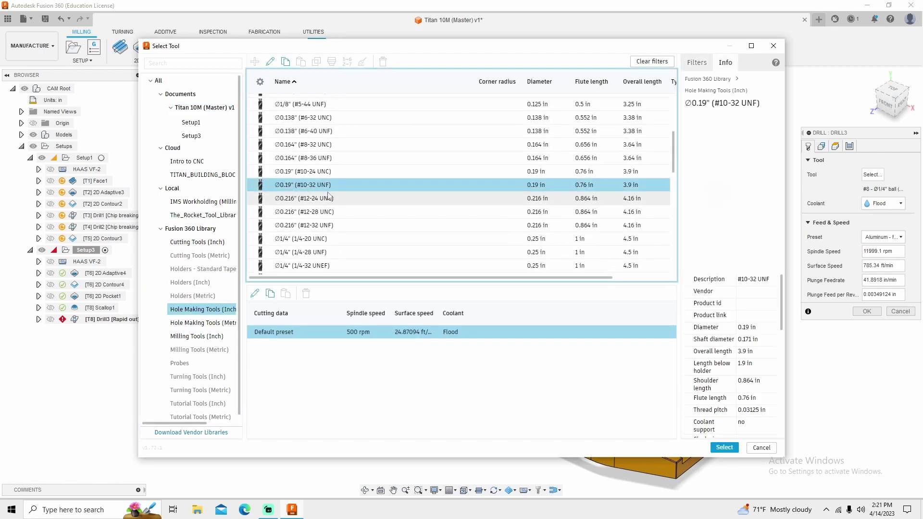
pyautogui.click(719, 448)
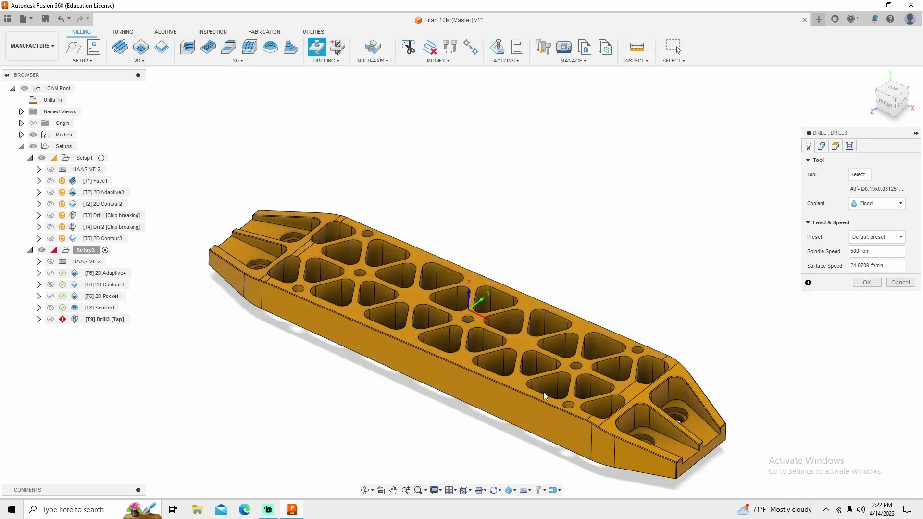
# Select the faces of the seven small round holes between the triangular pockets as the tapping geometry.
pyautogui.scroll(5, 620, 362)
pyautogui.click(711, 332)
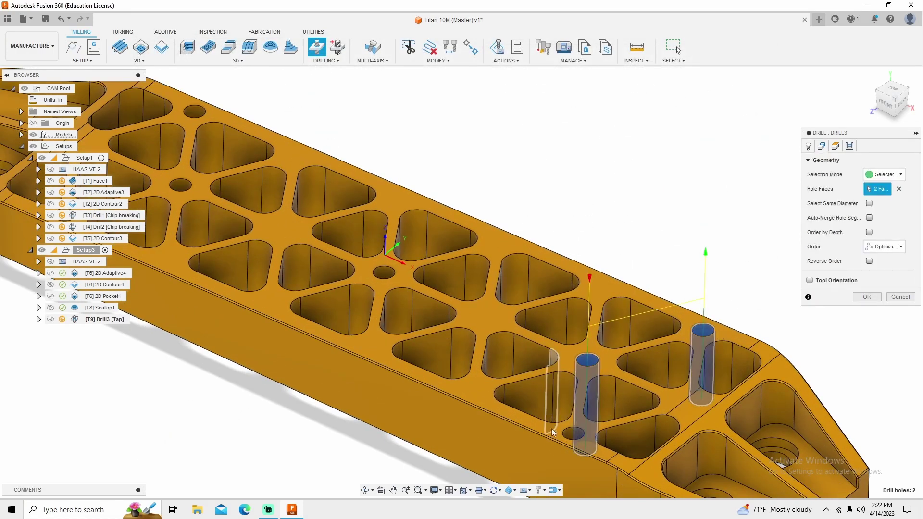
pyautogui.click(384, 273)
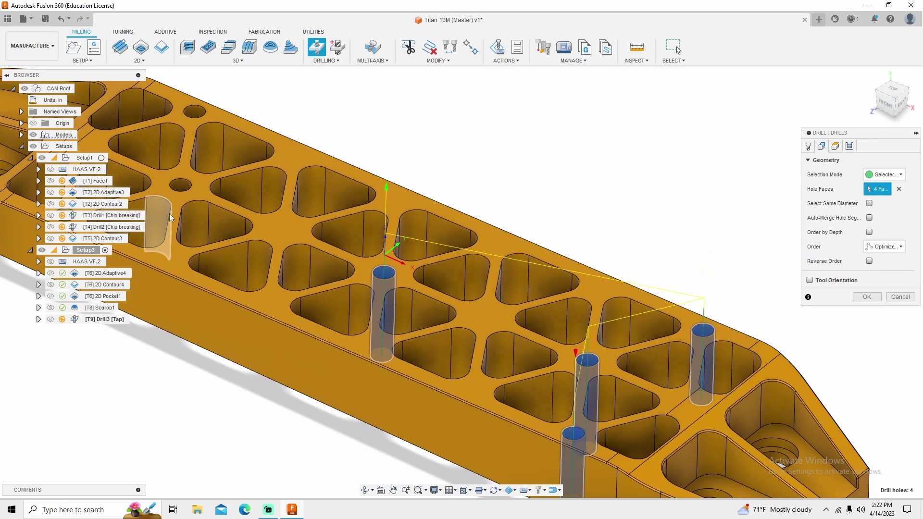
pyautogui.click(181, 186)
pyautogui.scroll(-3, 442, 183)
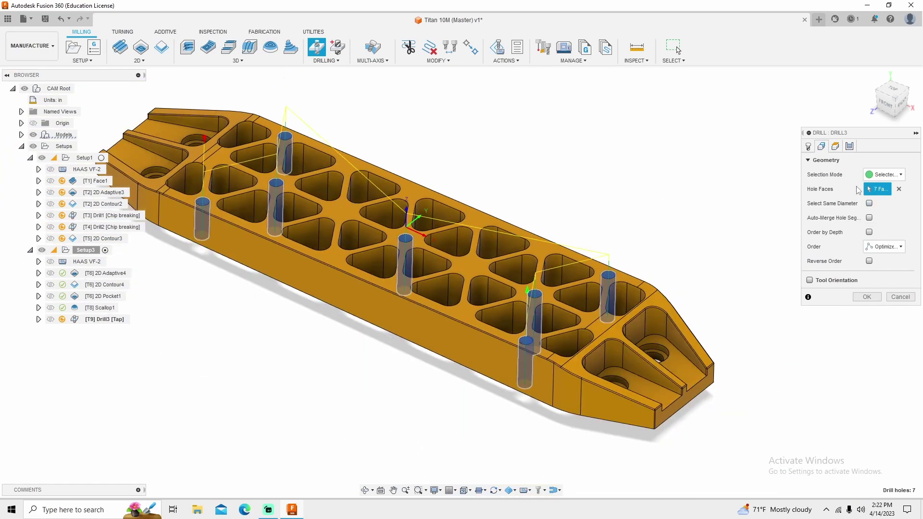
# Set the tapping operation's bottom height to a 0.3 in offset from the hole bottom and generate the toolpath.
pyautogui.click(838, 149)
pyautogui.keyDown('shift'); pyautogui.moveTo(697, 263); pyautogui.dragTo(698, 245, button='middle'); pyautogui.keyUp('shift')
pyautogui.click(882, 368)
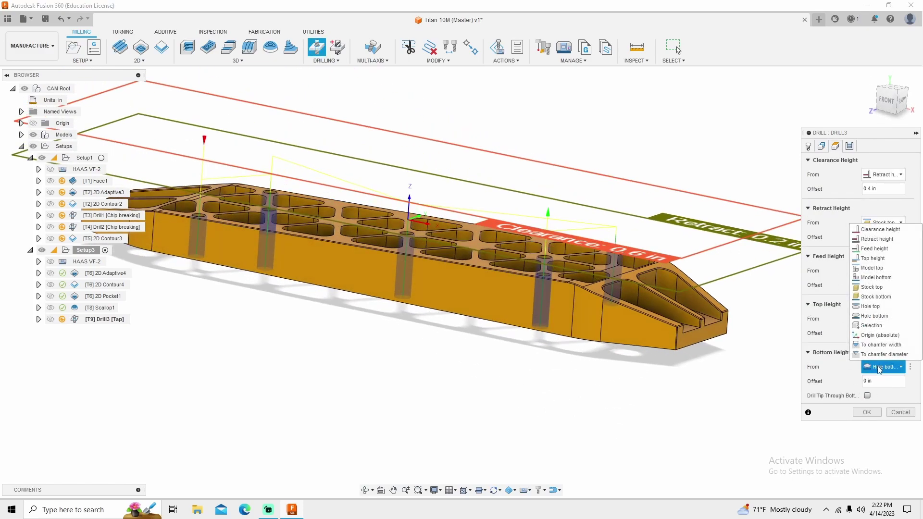
pyautogui.click(882, 379)
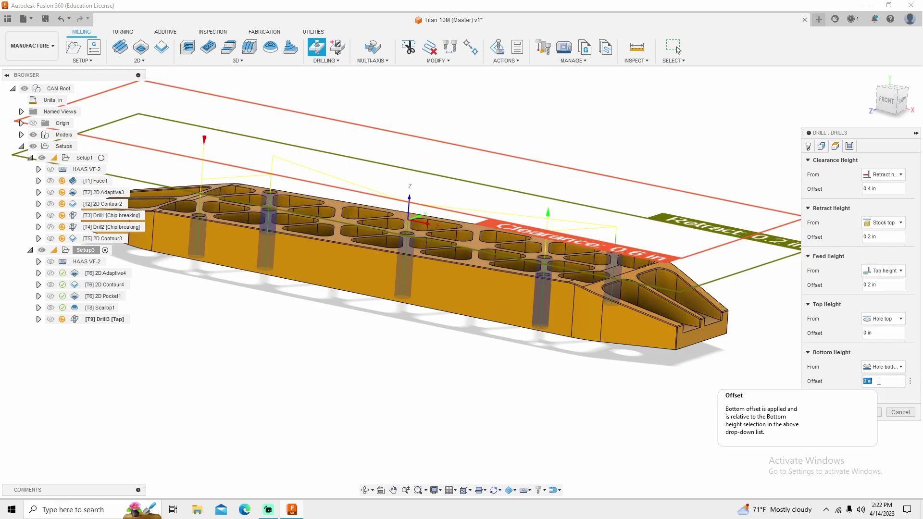
pyautogui.write('-')
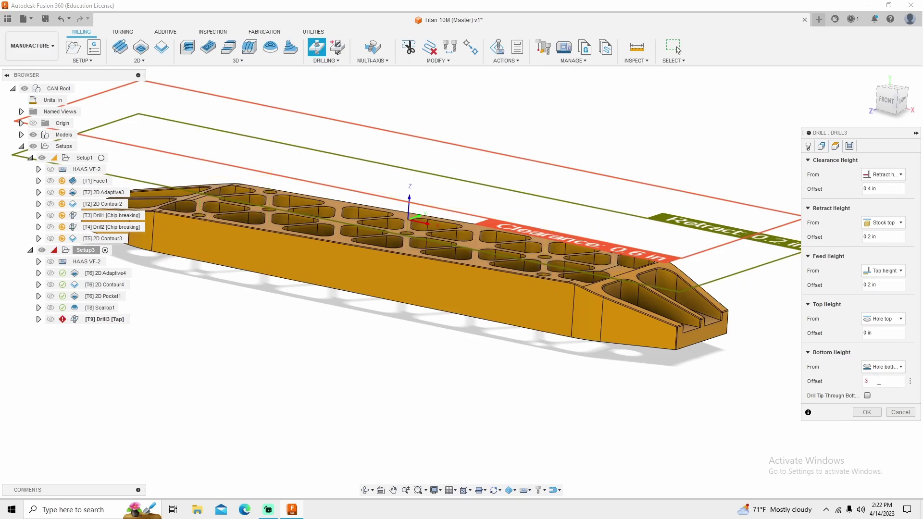
pyautogui.keyDown('shift'); pyautogui.moveTo(691, 405); pyautogui.dragTo(678, 388, button='middle'); pyautogui.keyUp('shift')
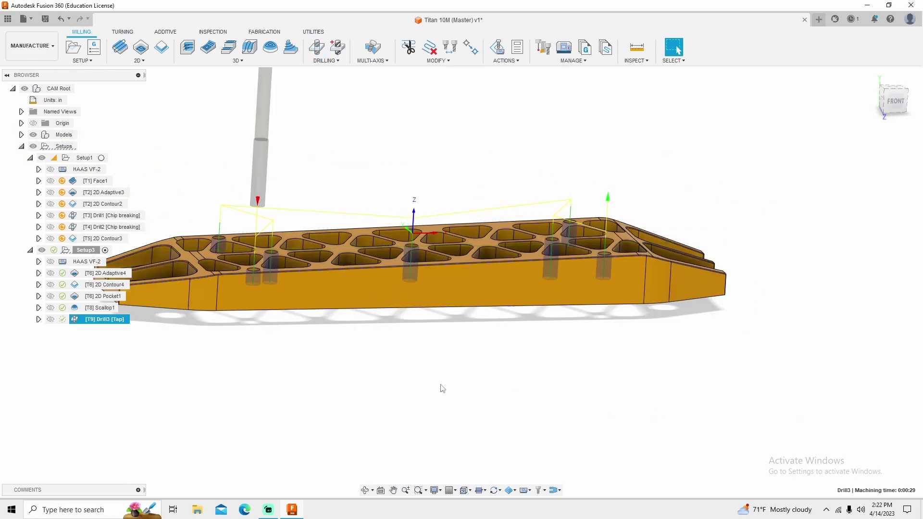
pyautogui.keyDown('shift'); pyautogui.moveTo(591, 368); pyautogui.dragTo(562, 399, button='middle'); pyautogui.keyUp('shift')
pyautogui.keyDown('shift'); pyautogui.moveTo(182, 403); pyautogui.dragTo(102, 378, button='middle'); pyautogui.keyUp('shift')
# Reopen the tapping operation to review its cycle type and its tool, feed and speed settings, and accept it unchanged.
pyautogui.rightClick(96, 323)
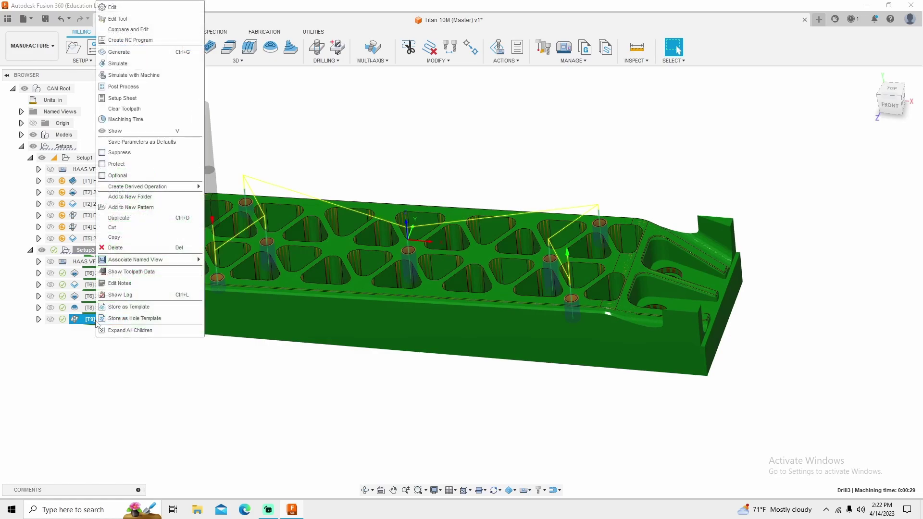
pyautogui.click(126, 7)
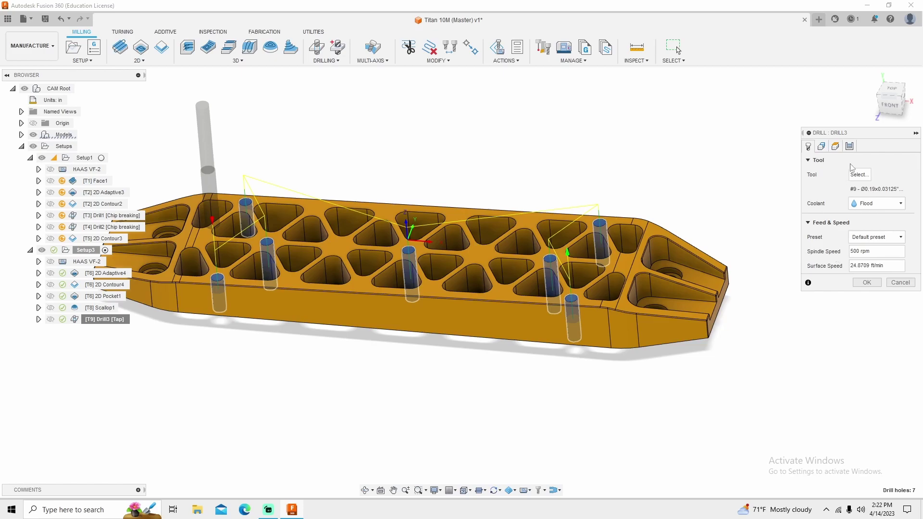
pyautogui.click(849, 147)
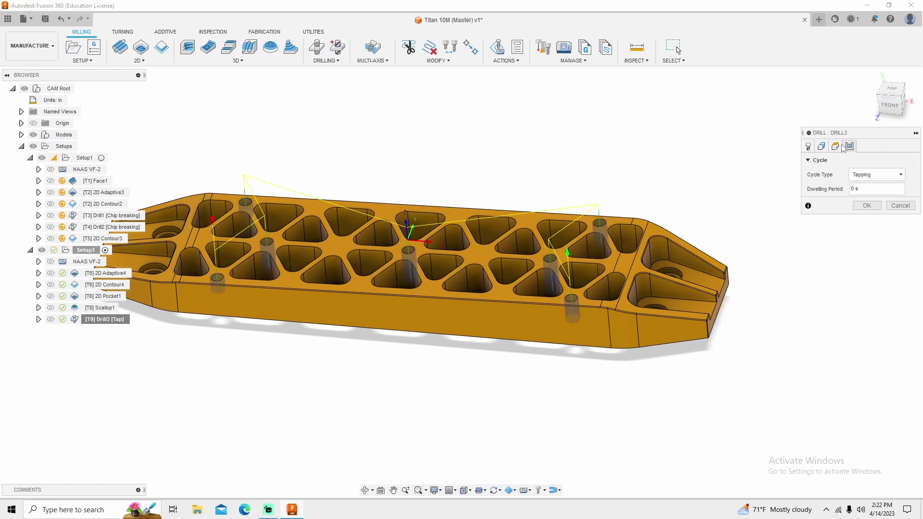
pyautogui.click(808, 147)
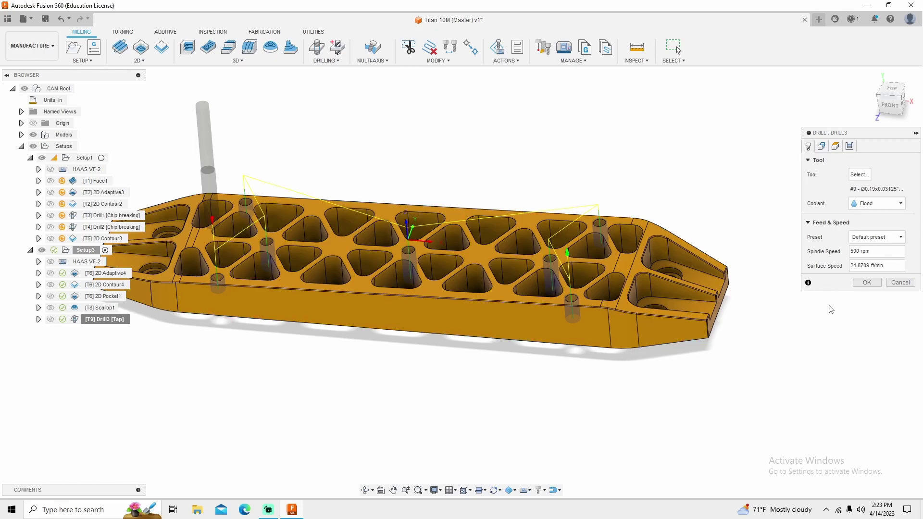
pyautogui.click(867, 282)
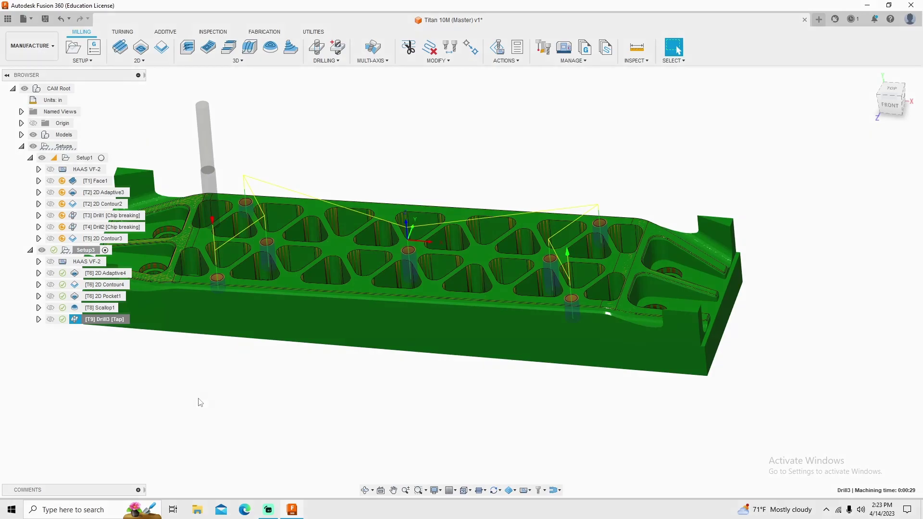